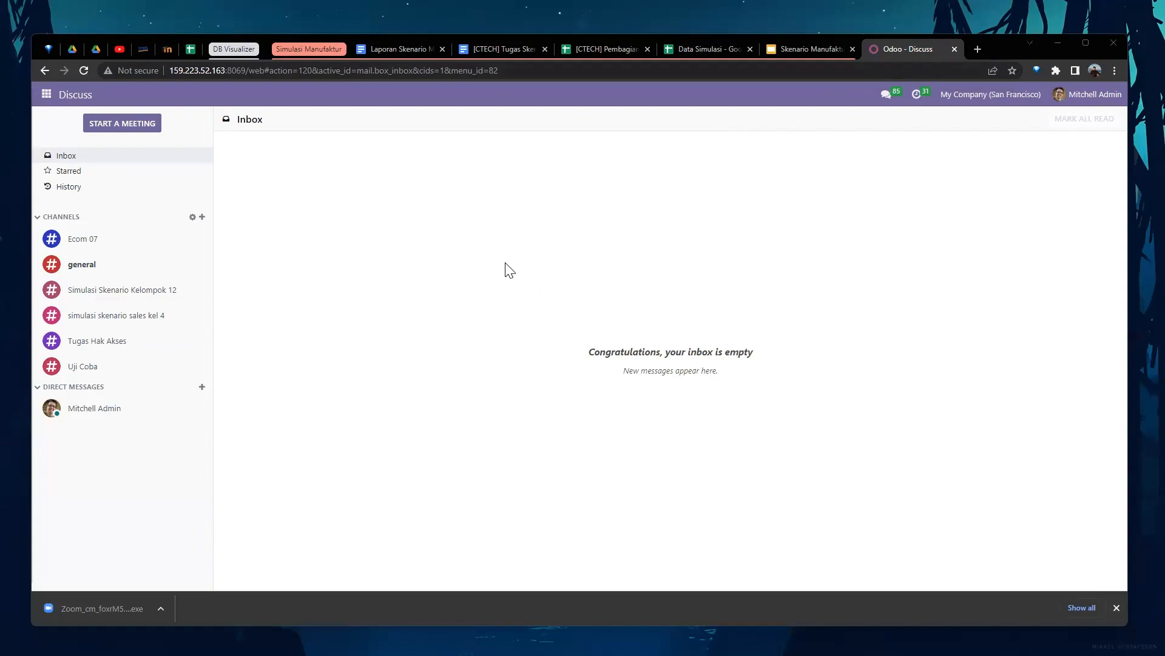
# Activate developer mode in the general settings
pyautogui.click(46, 96)
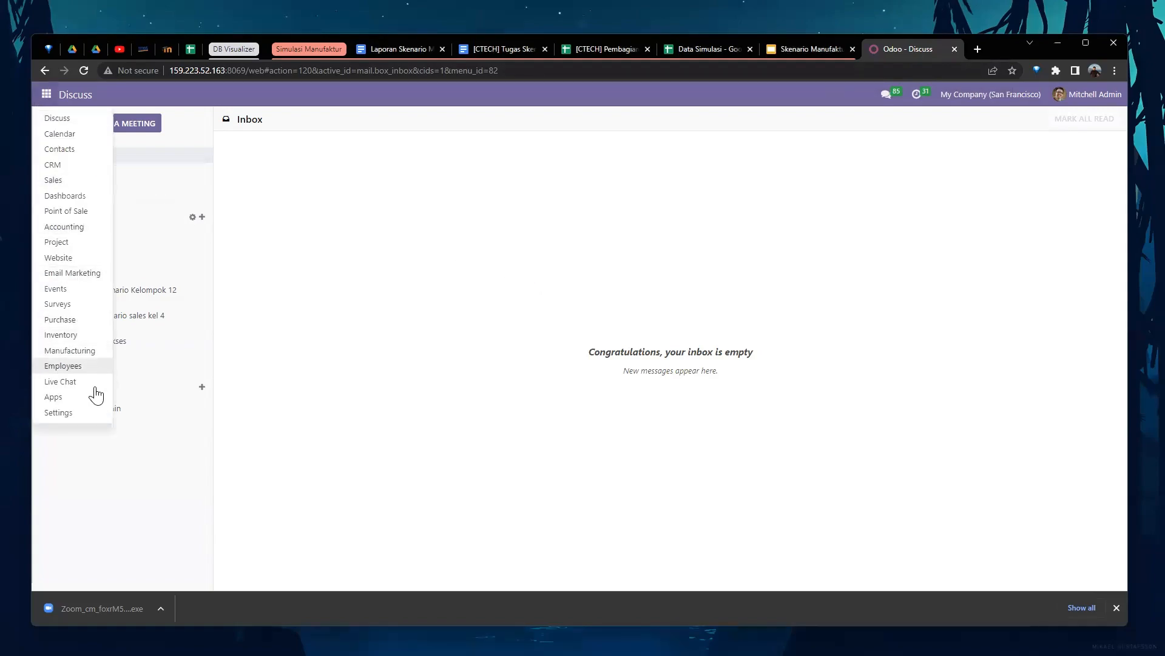
pyautogui.click(85, 414)
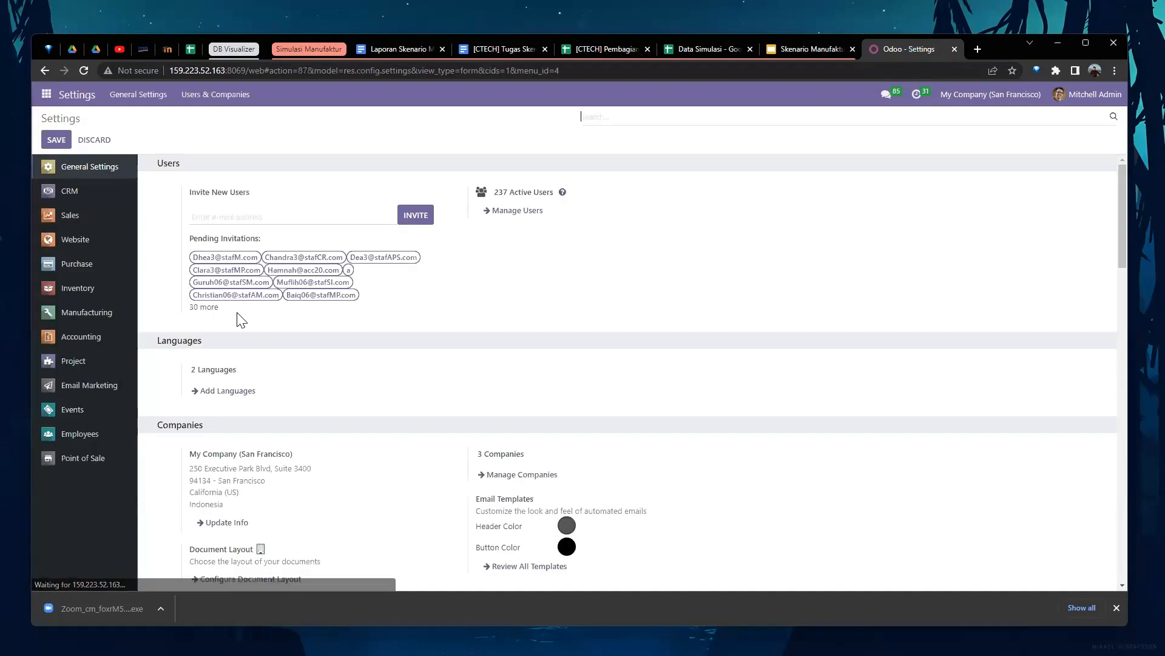
pyautogui.click(1117, 607)
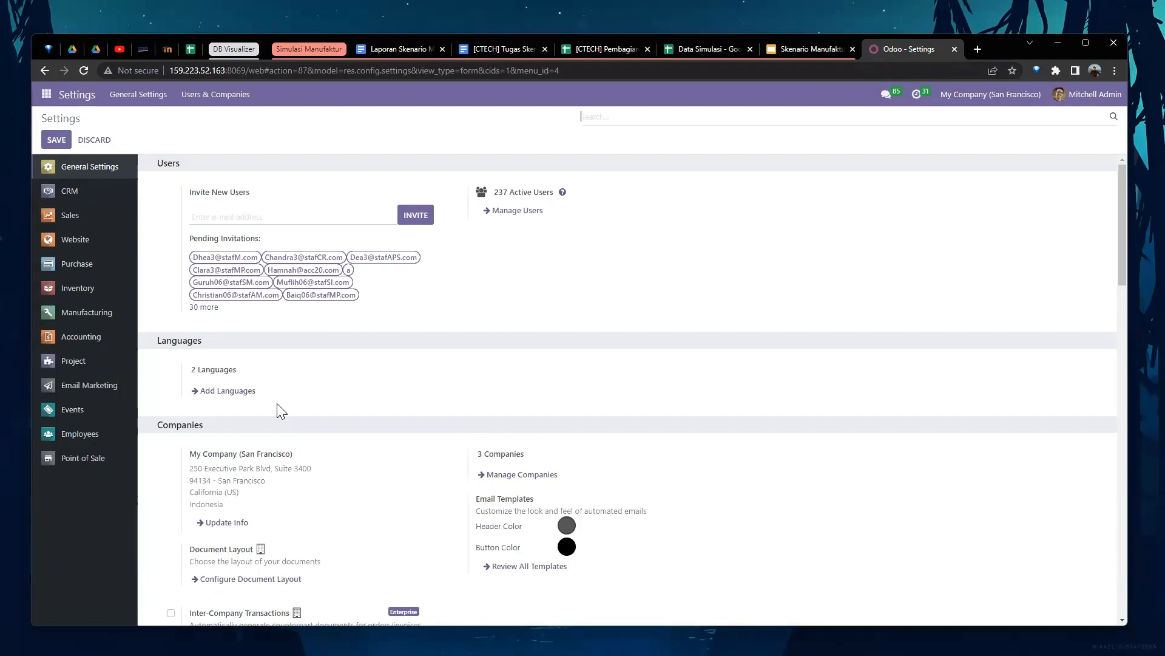
pyautogui.scroll(-15, 277, 405)
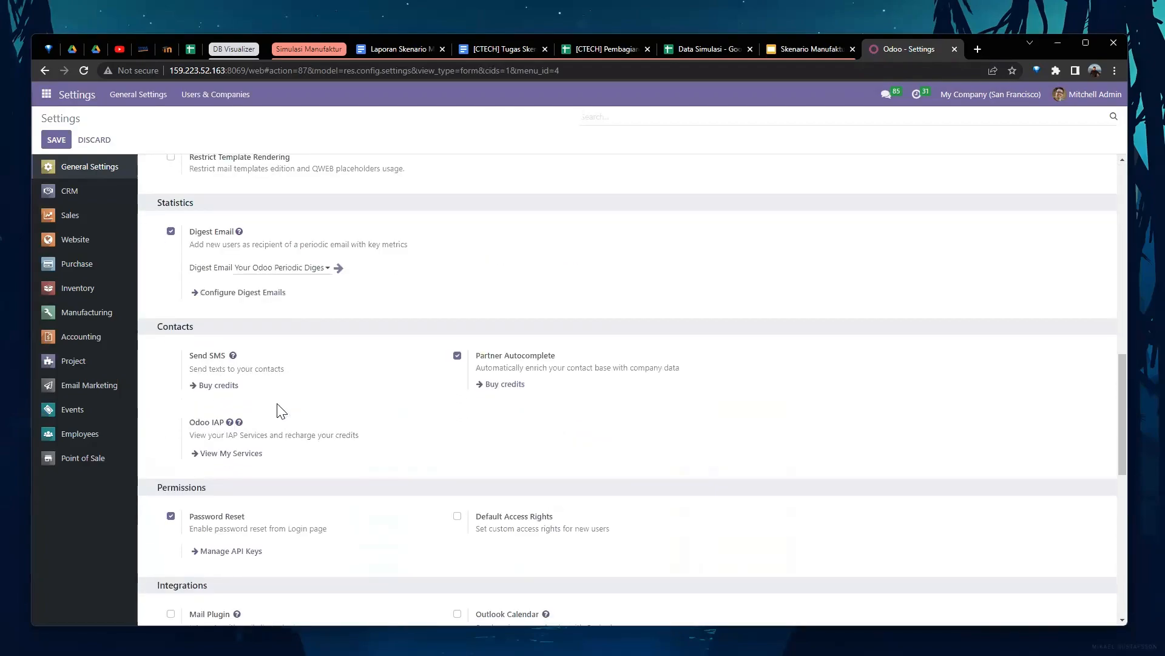
pyautogui.scroll(-5, 277, 403)
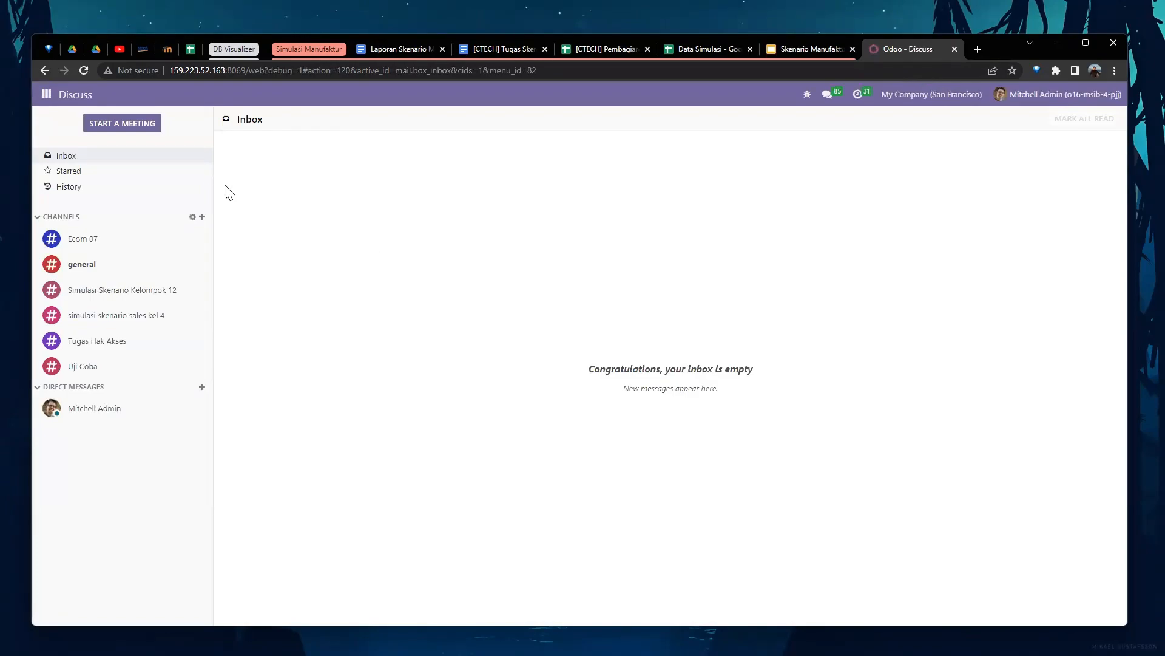
# Open the user management list from the general settings
pyautogui.click(47, 94)
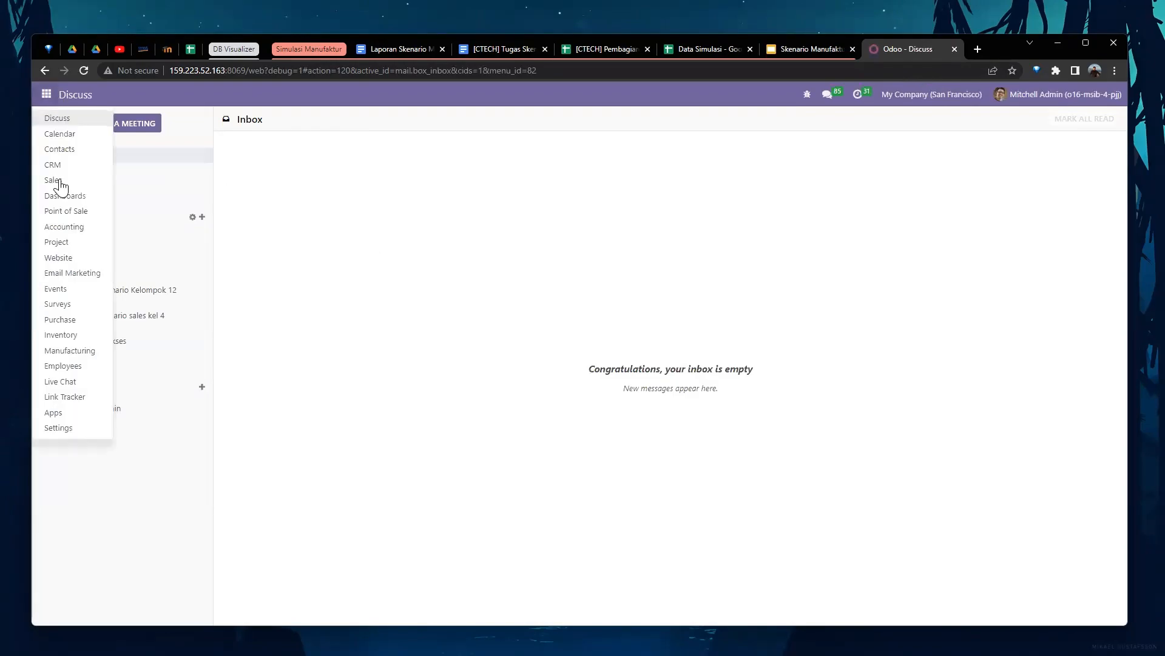
pyautogui.click(86, 434)
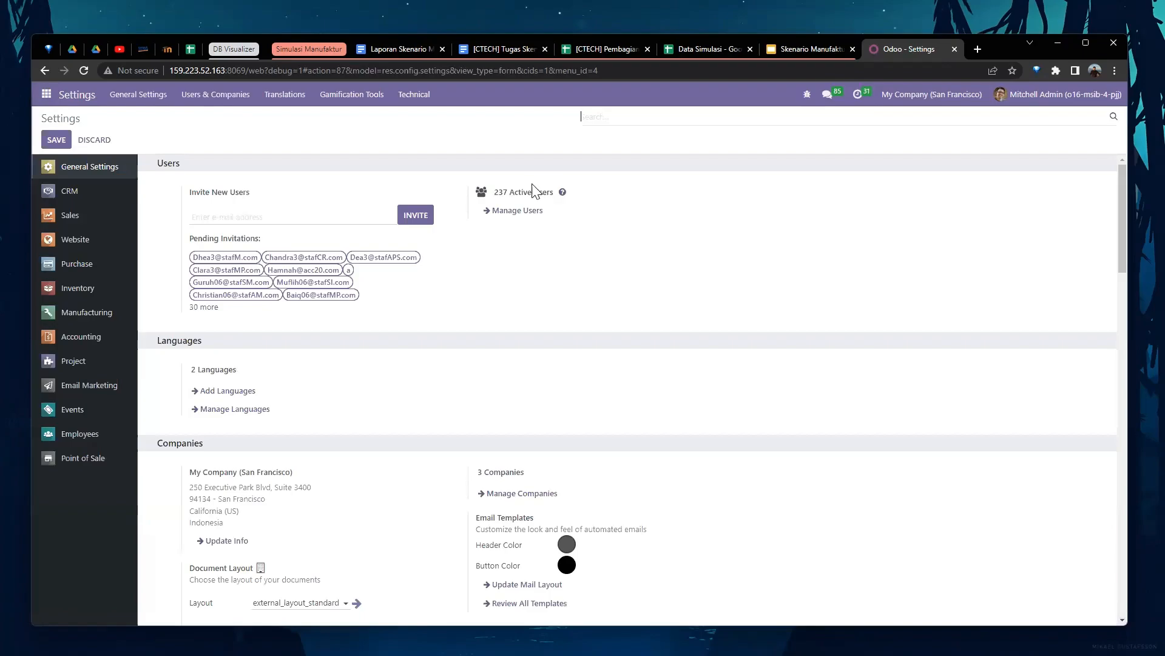
pyautogui.click(522, 212)
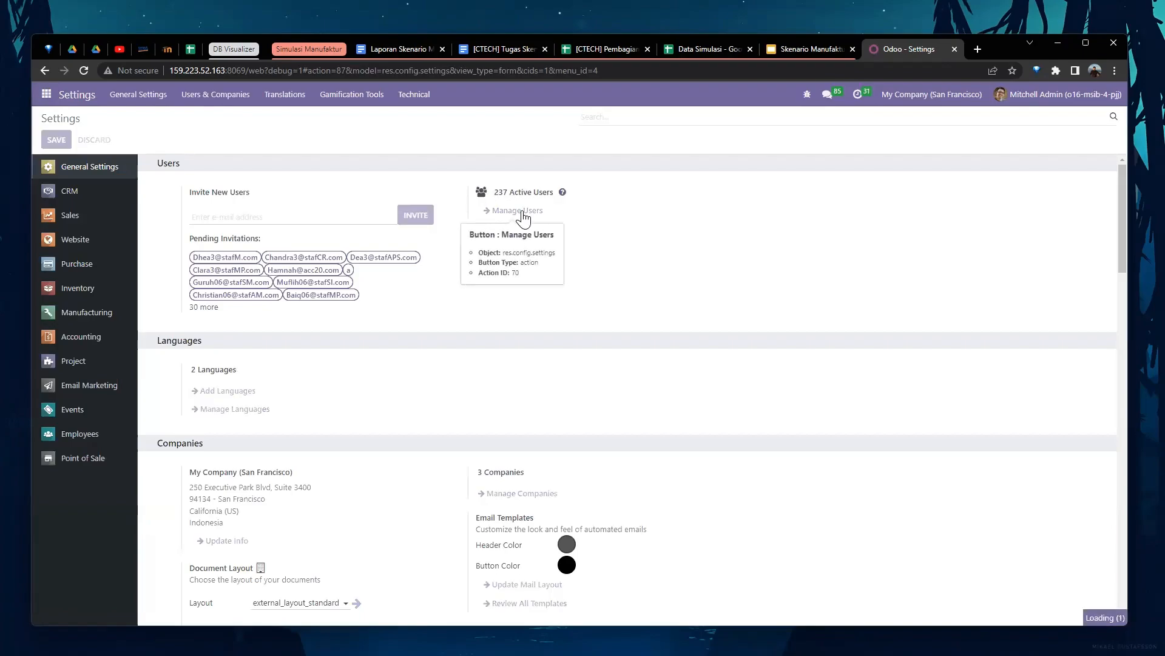
pyautogui.click(522, 212)
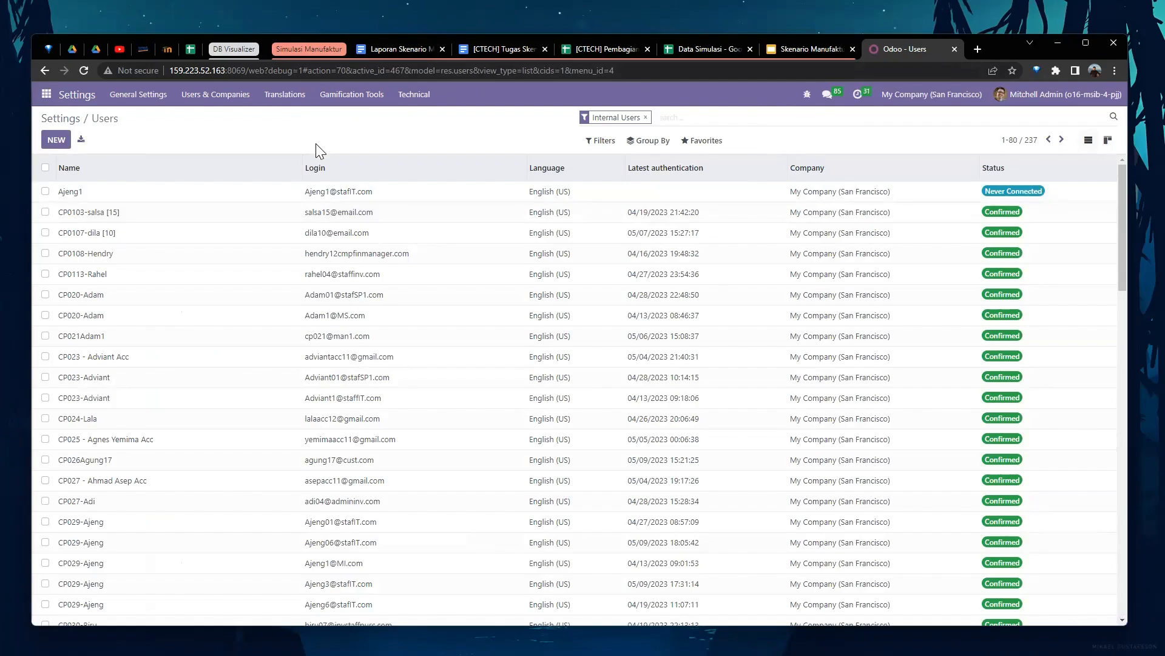
# Try to import user records from the Data Simulasi (1) workbook, checking its contents in Excel before loading it
pyautogui.click(703, 143)
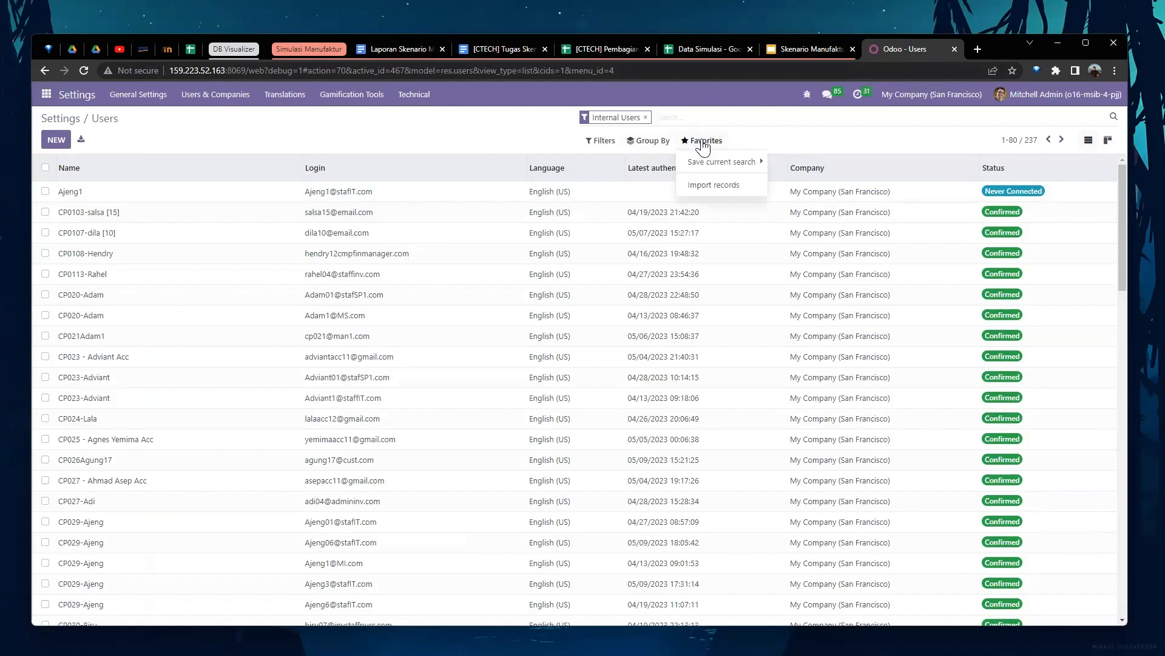
pyautogui.click(714, 185)
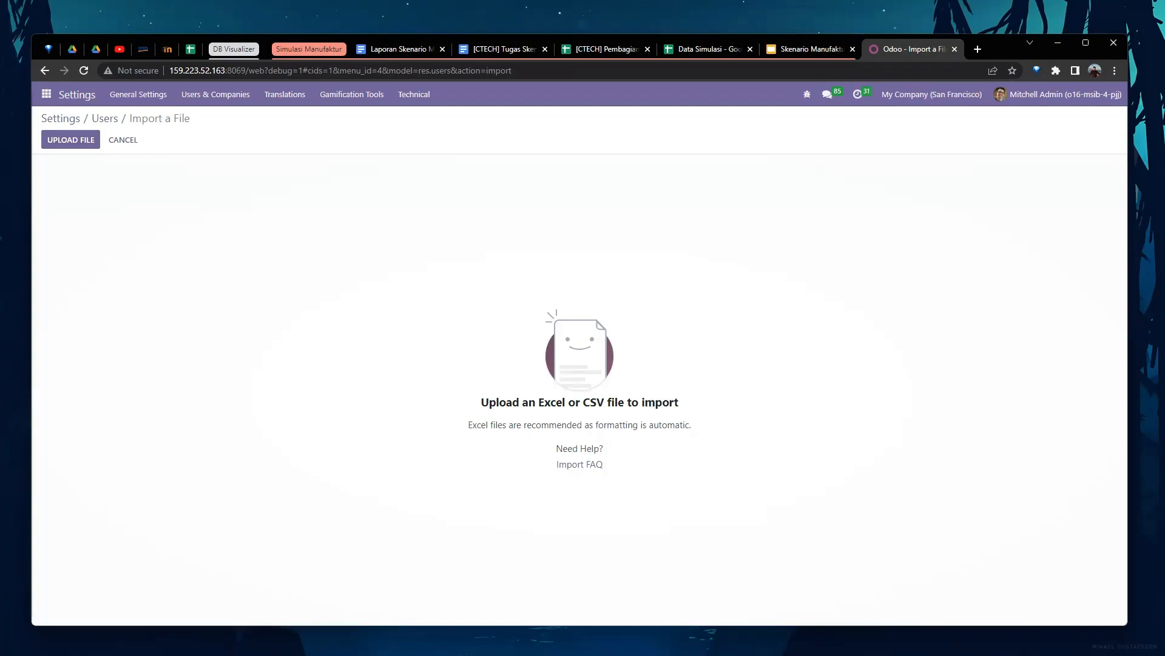
pyautogui.click(72, 142)
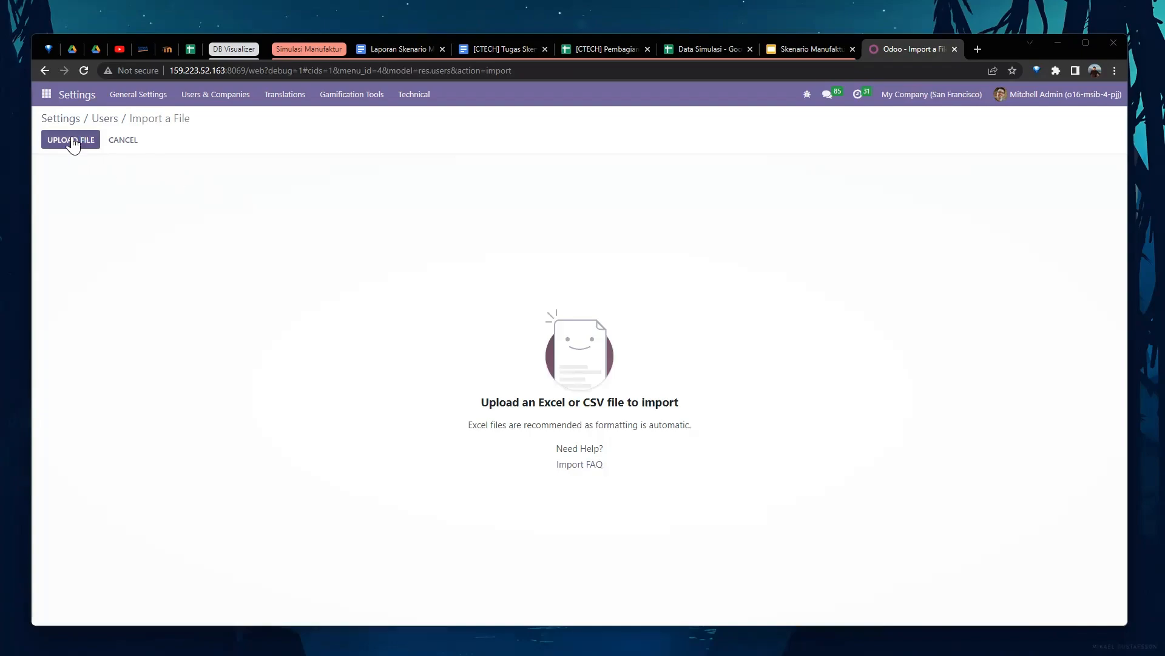
pyautogui.moveTo(255, 48); pyautogui.dragTo(480, 122)
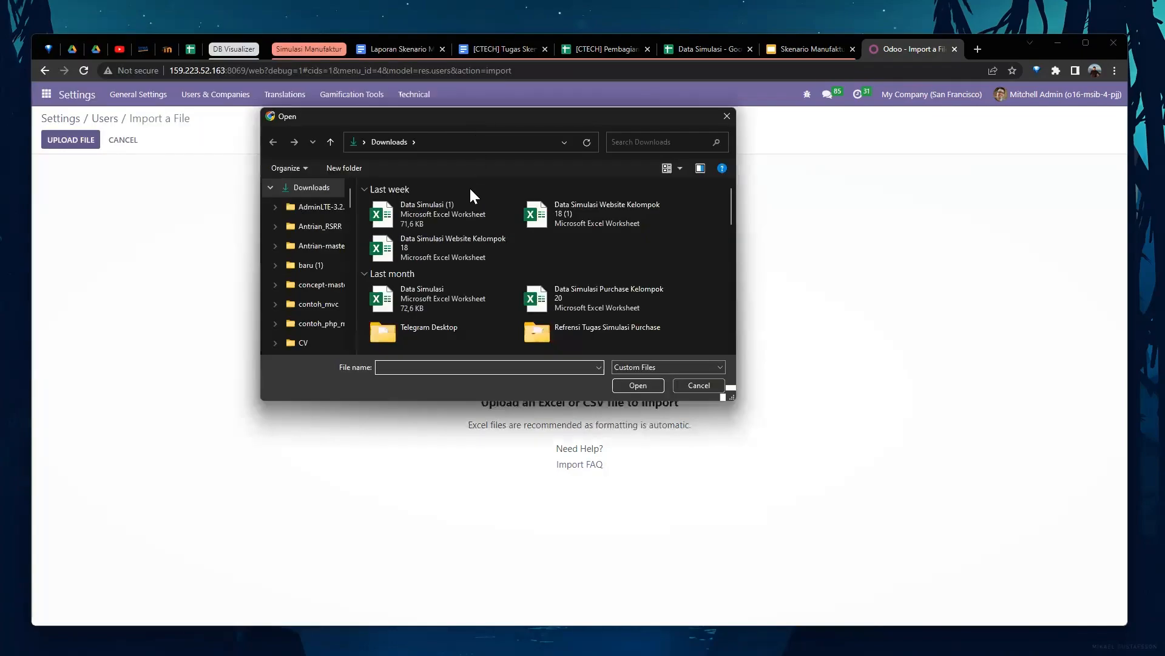
pyautogui.click(456, 221)
pyautogui.rightClick(457, 221)
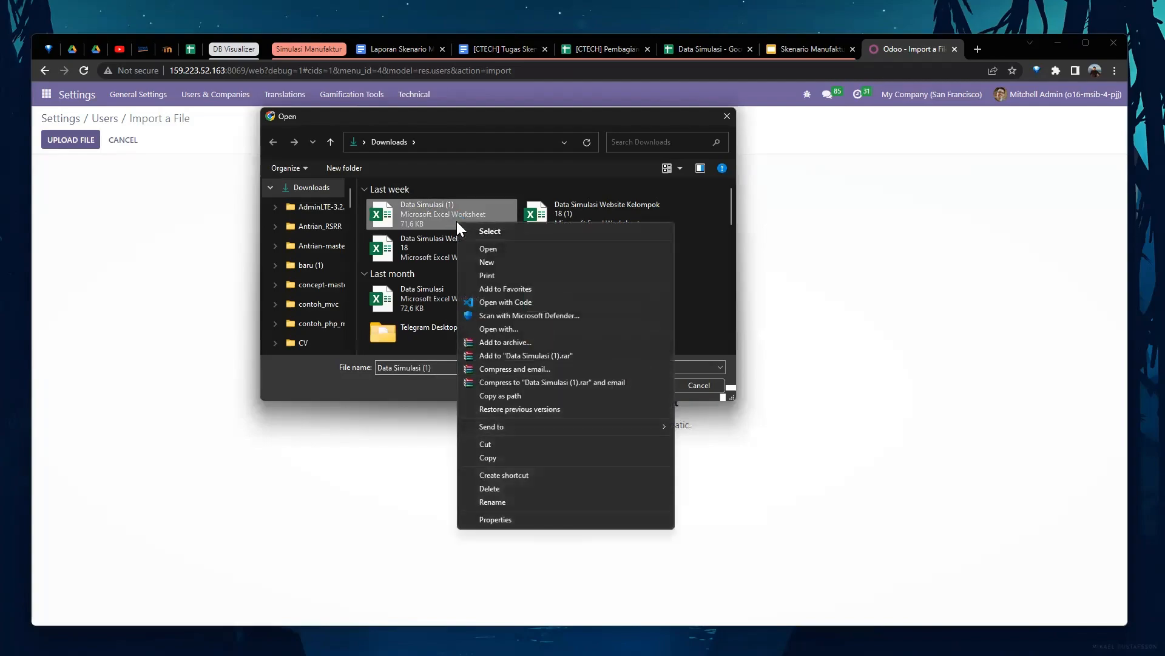
pyautogui.click(501, 249)
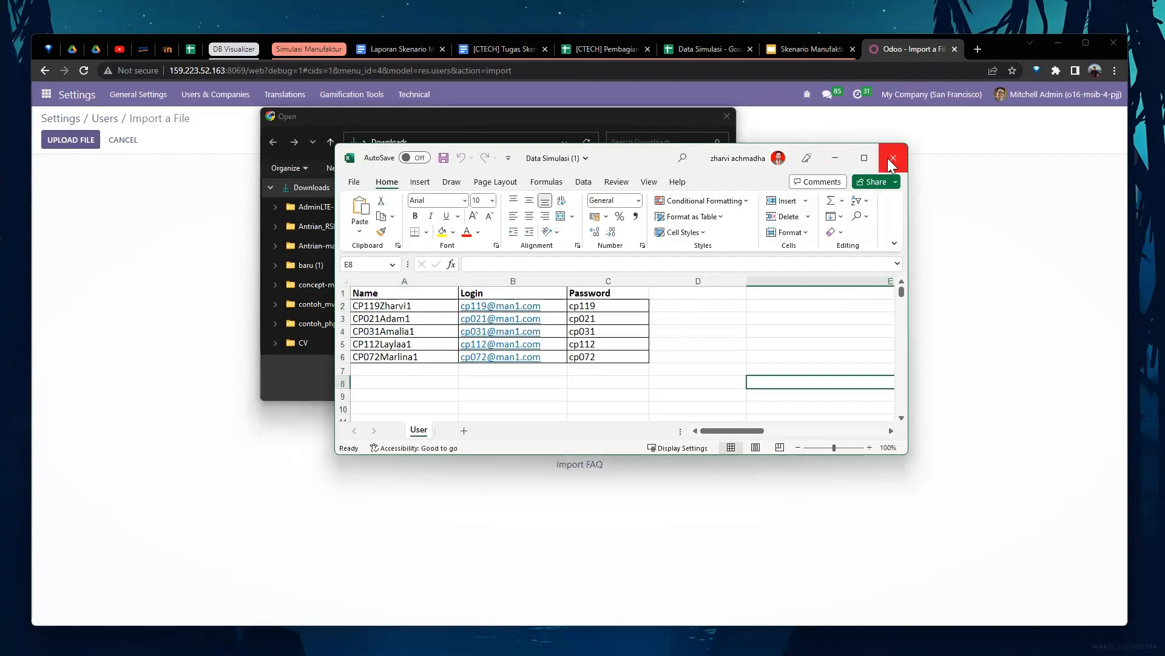
pyautogui.click(898, 163)
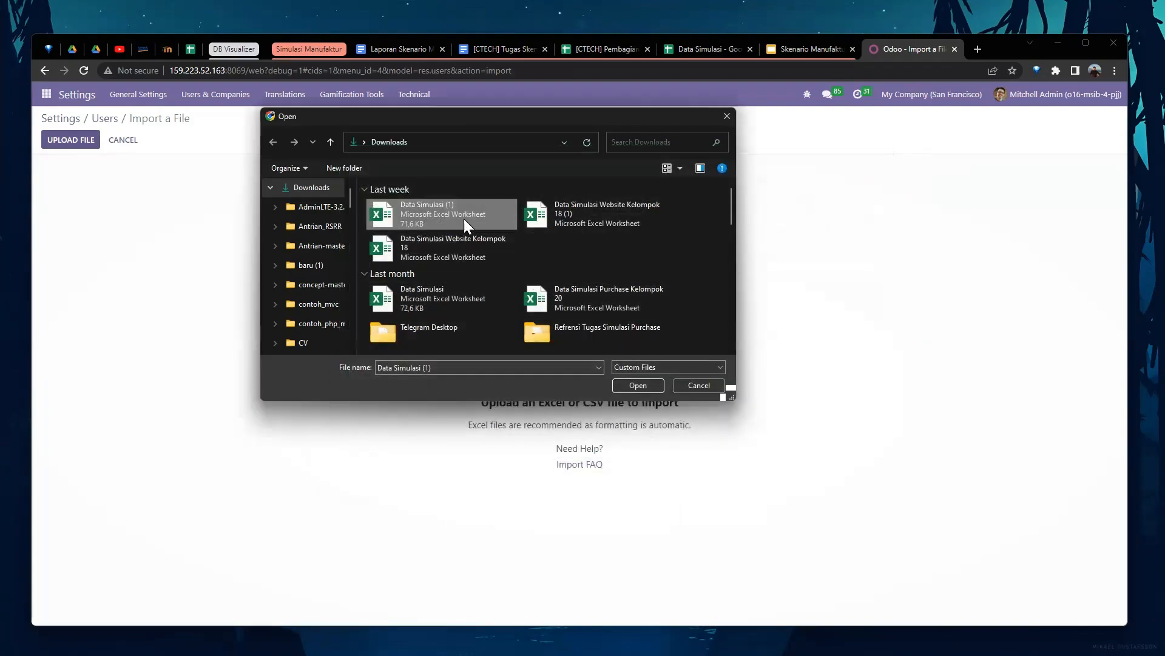
pyautogui.click(631, 388)
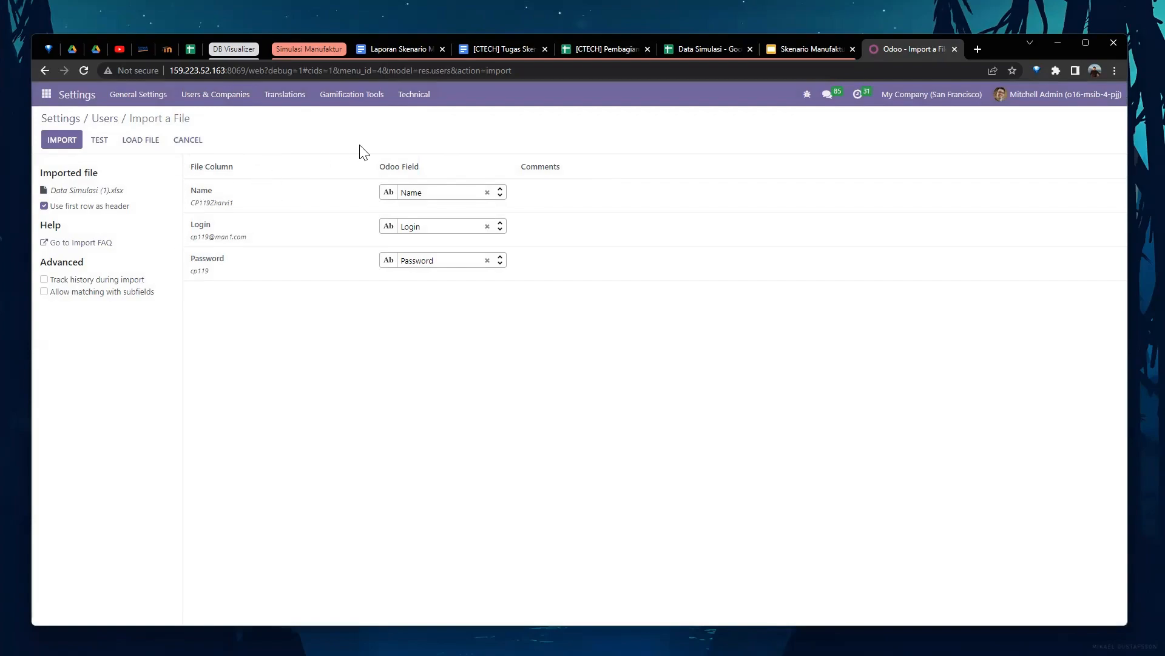
pyautogui.moveTo(201, 205)
pyautogui.click(48, 146)
pyautogui.click(105, 122)
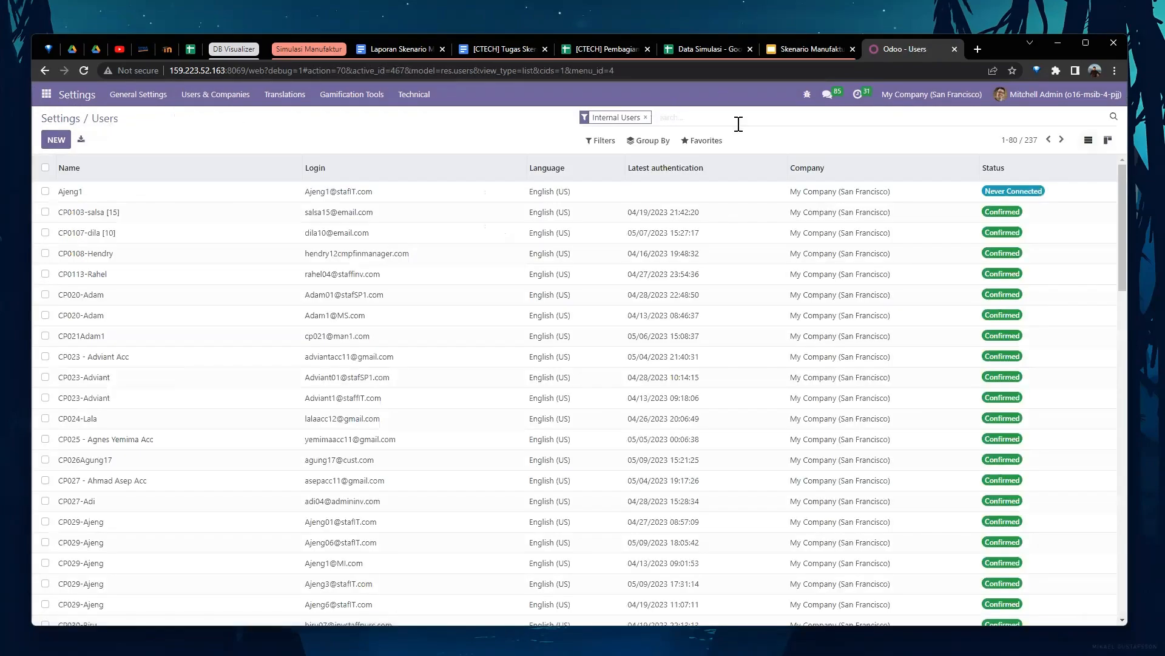
pyautogui.write('@')
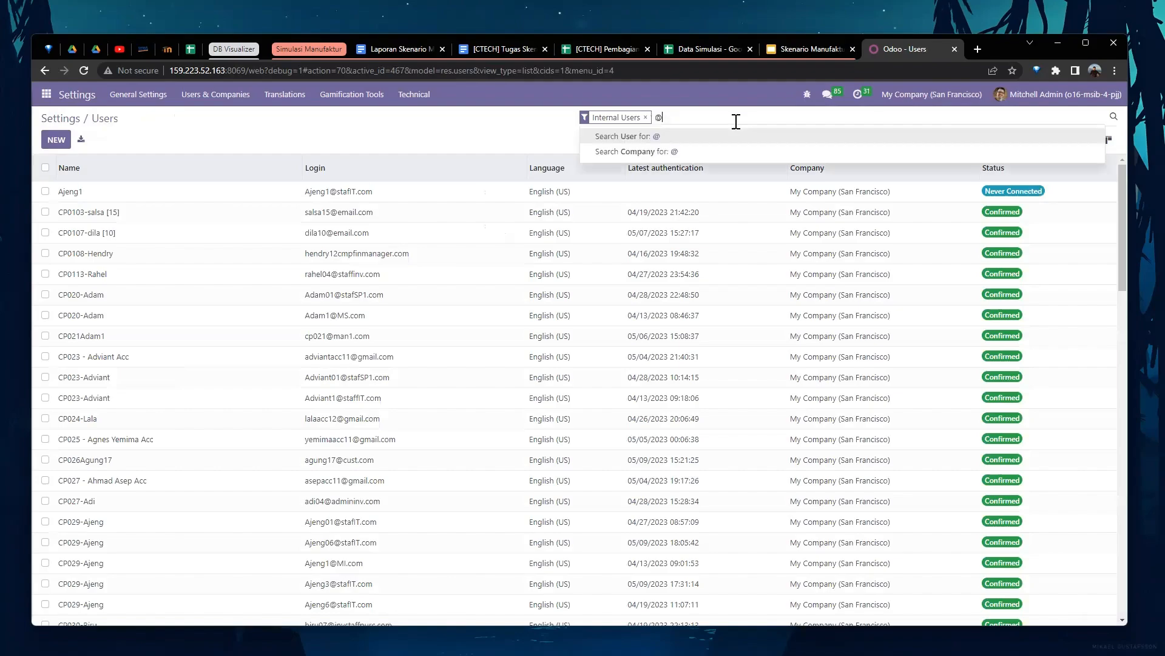
pyautogui.write('man1')
pyautogui.press('Return')
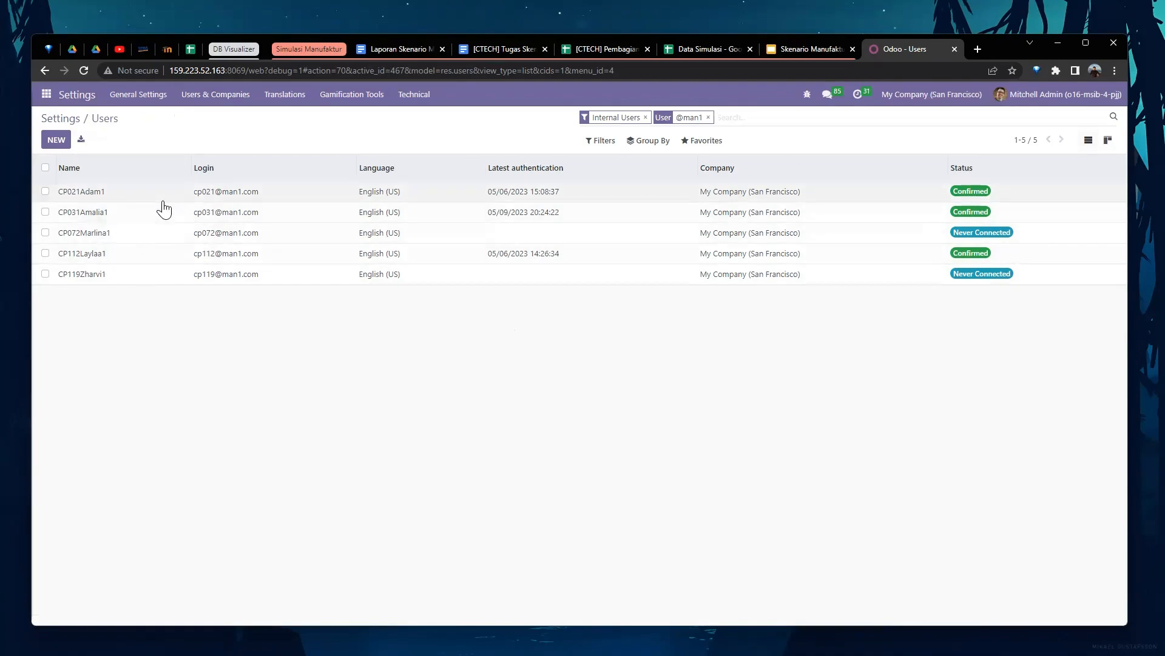
pyautogui.click(147, 191)
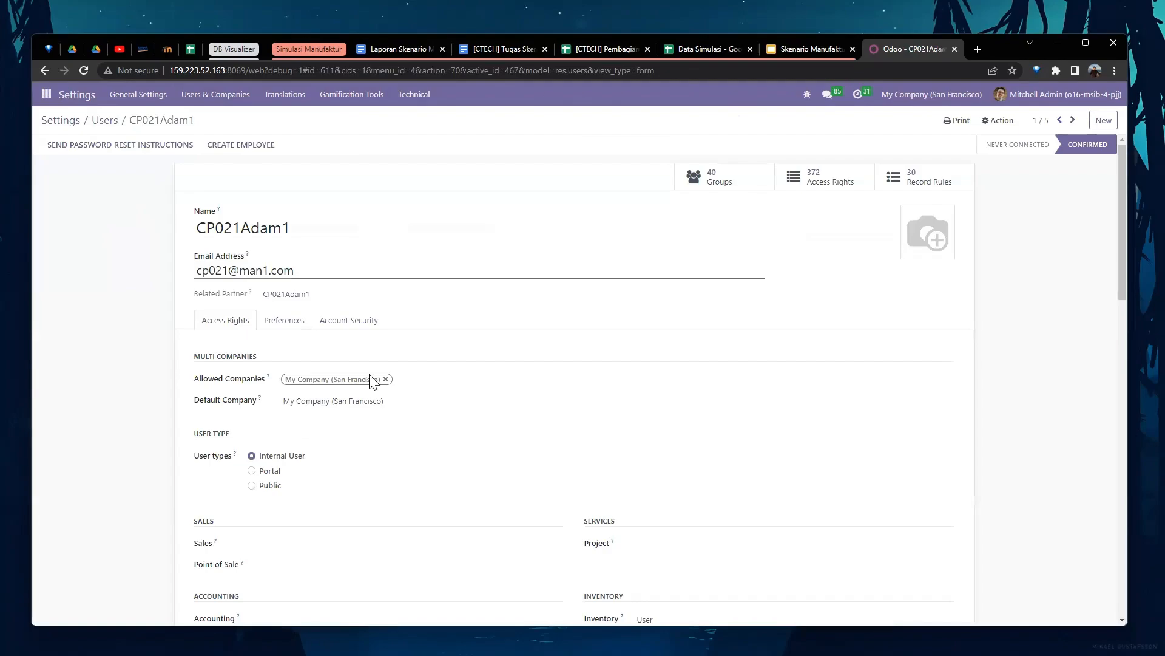
pyautogui.scroll(-3, 335, 489)
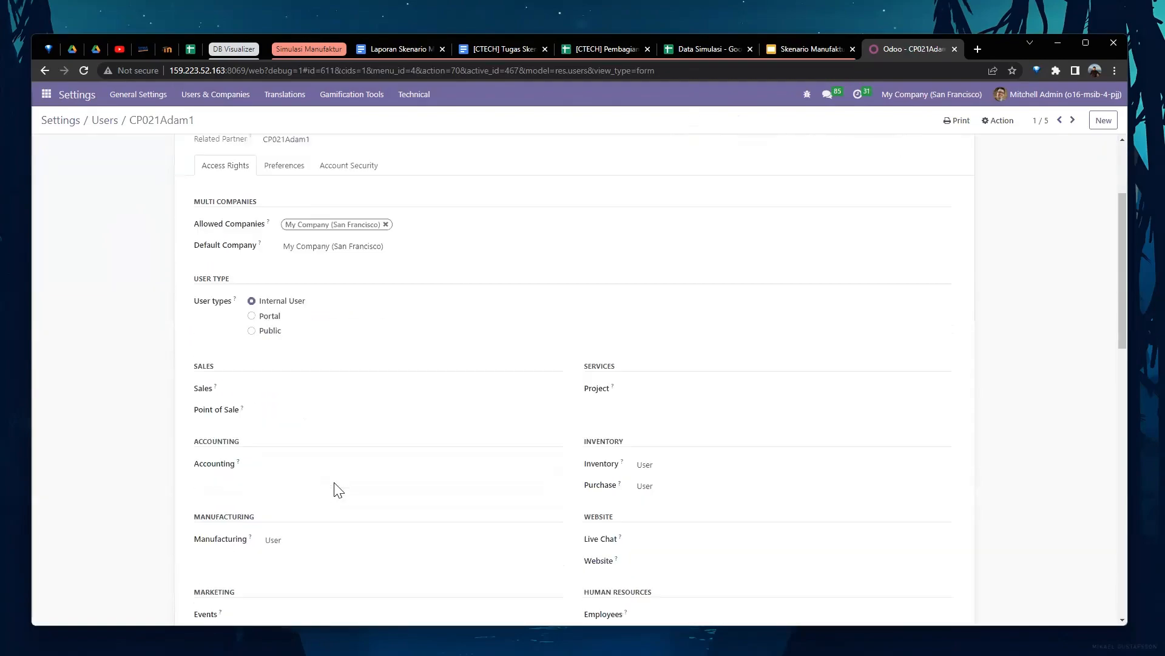
pyautogui.scroll(-2, 502, 411)
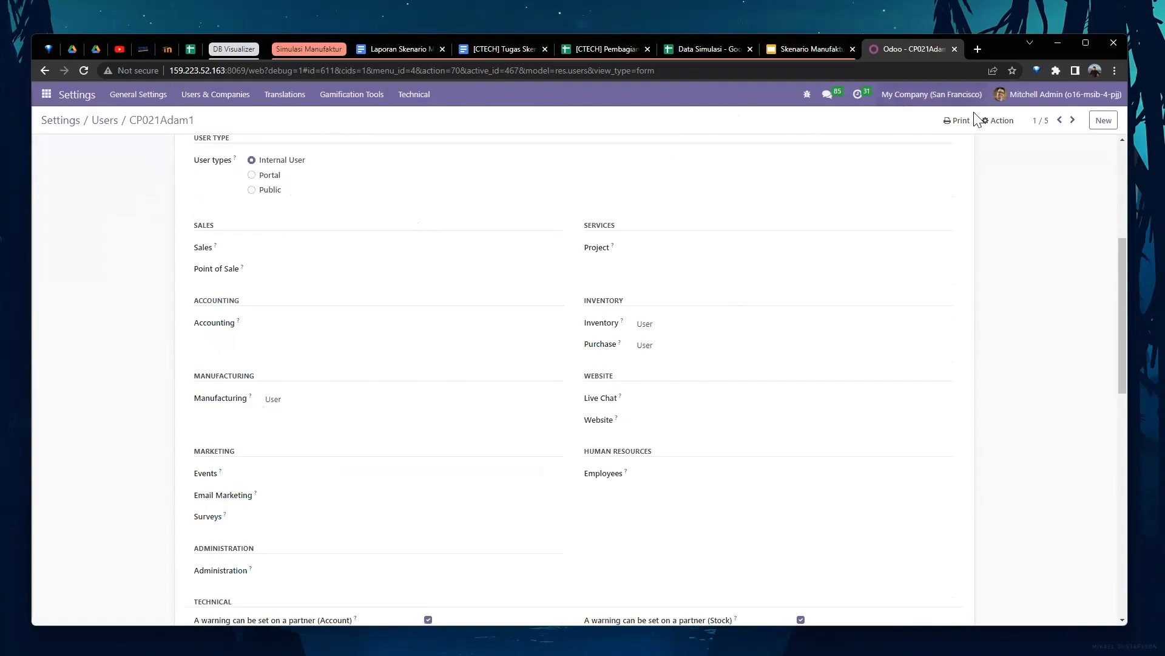
pyautogui.click(1071, 121)
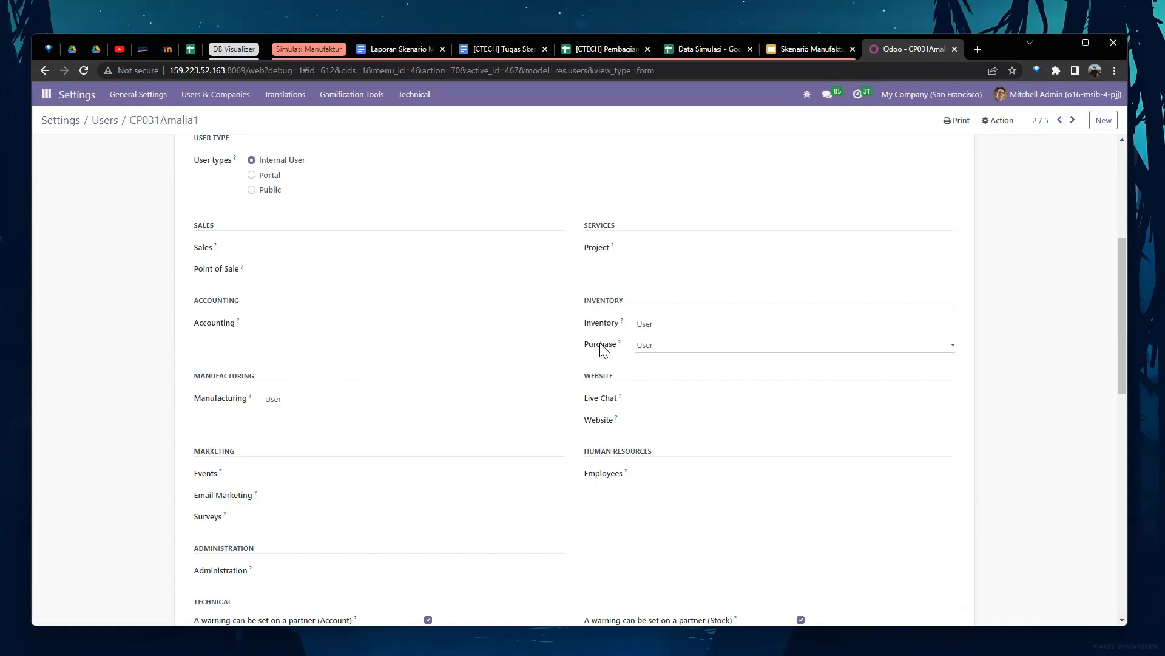
pyautogui.click(1074, 121)
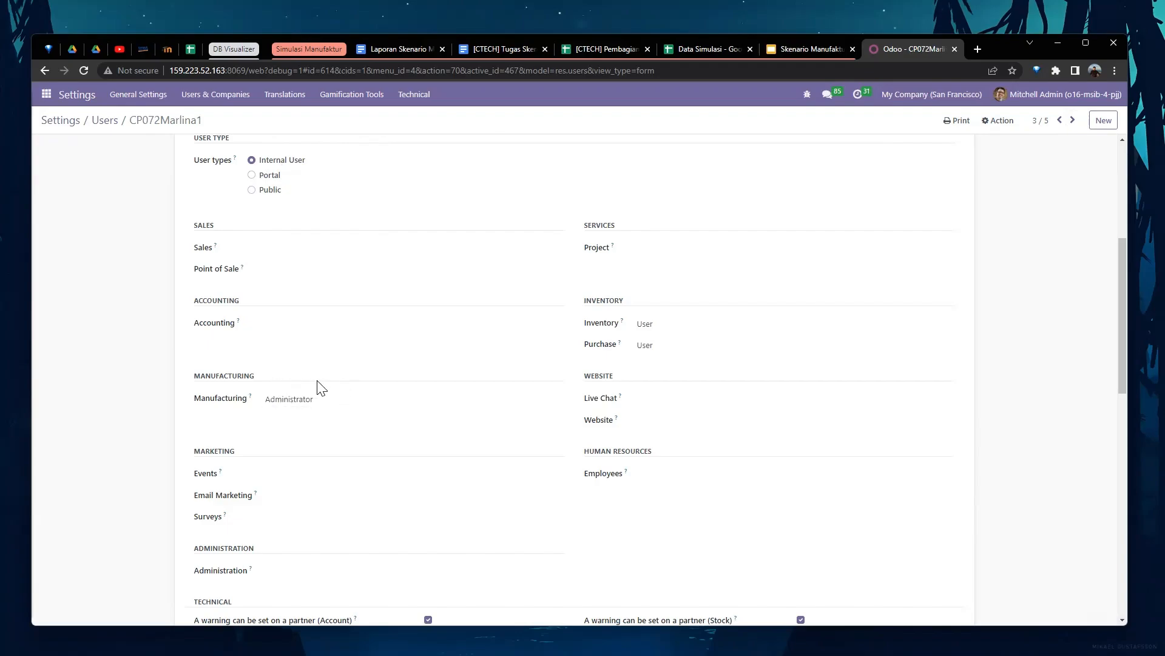
pyautogui.click(644, 345)
pyautogui.click(1072, 120)
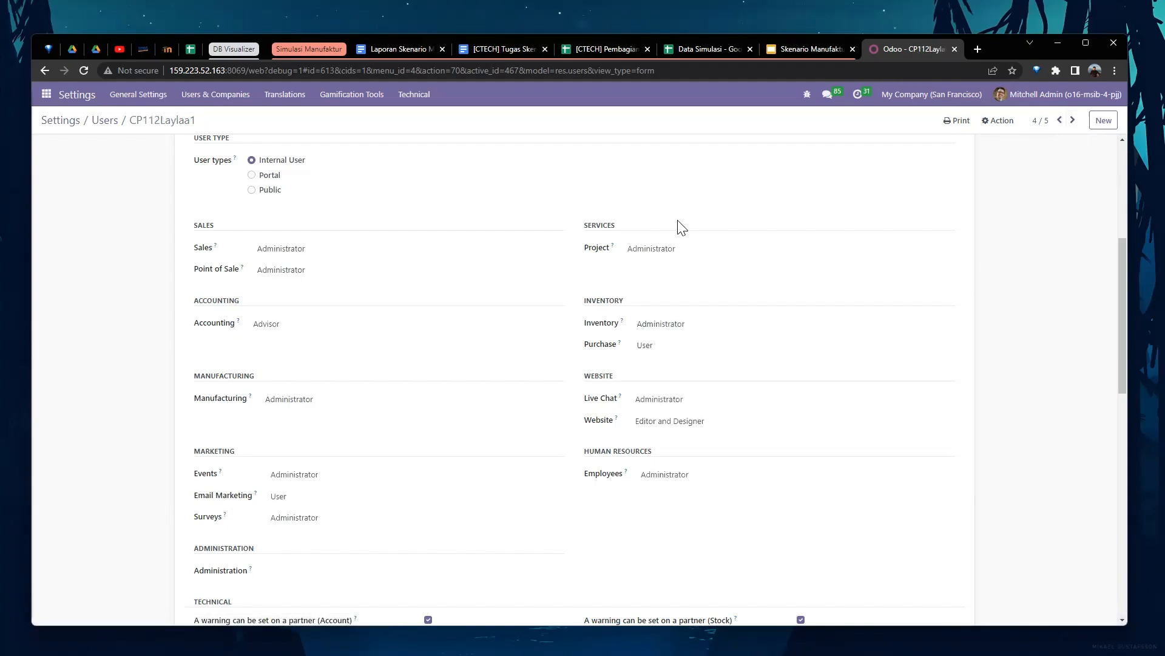
pyautogui.scroll(3, 288, 234)
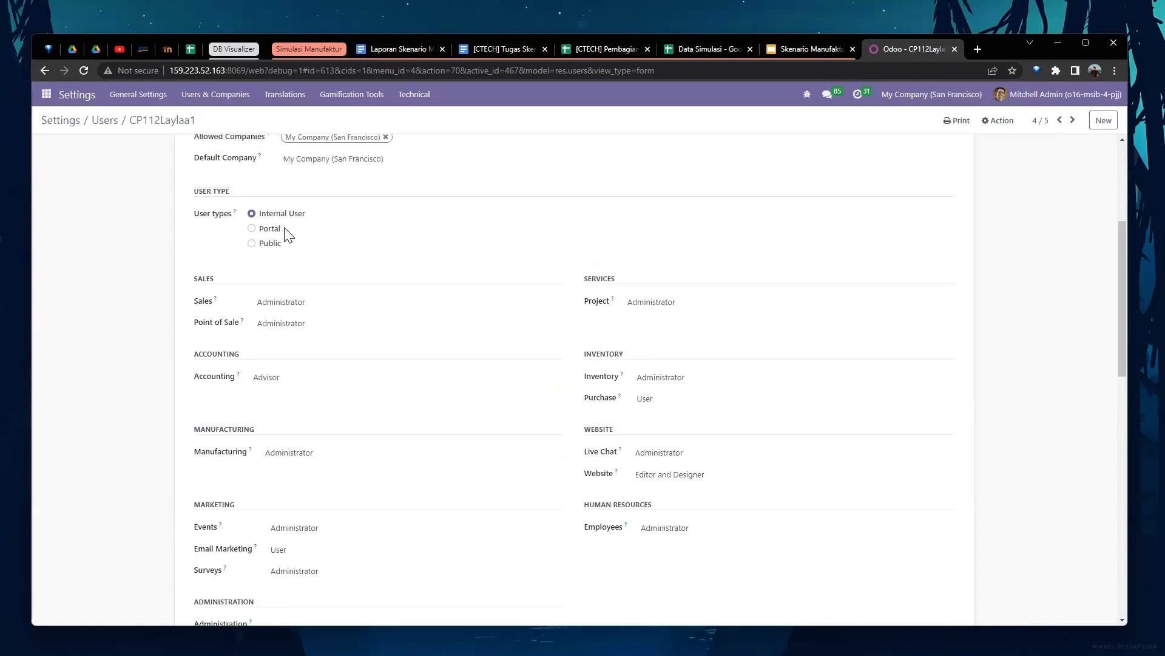
pyautogui.scroll(-4, 289, 235)
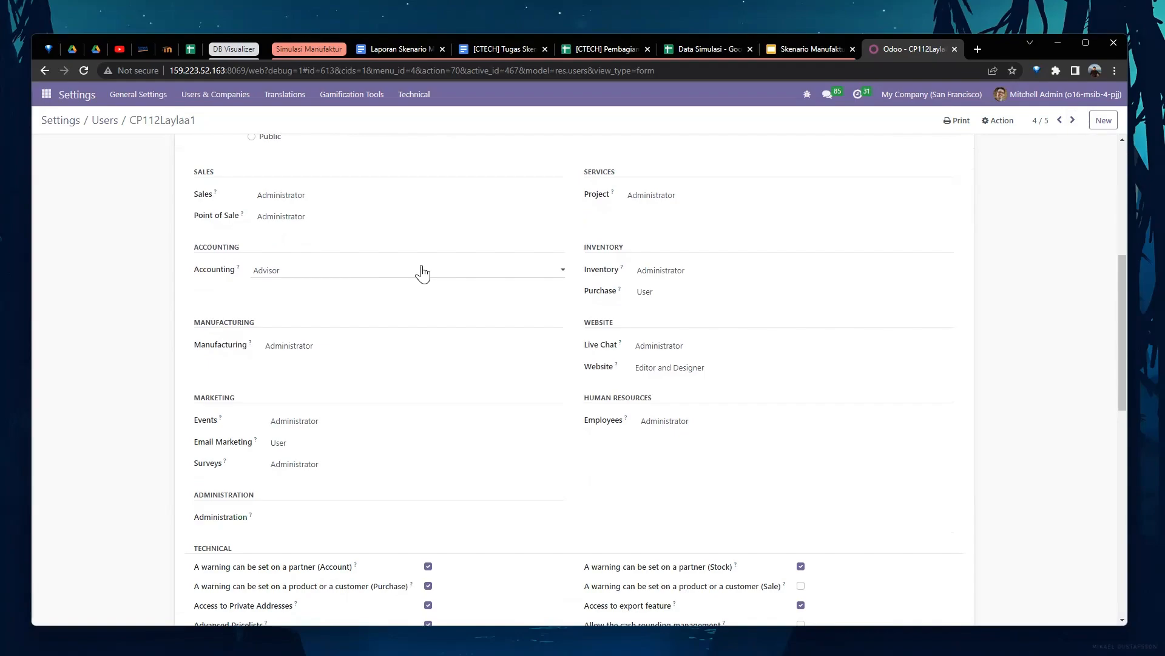
pyautogui.scroll(3, 423, 273)
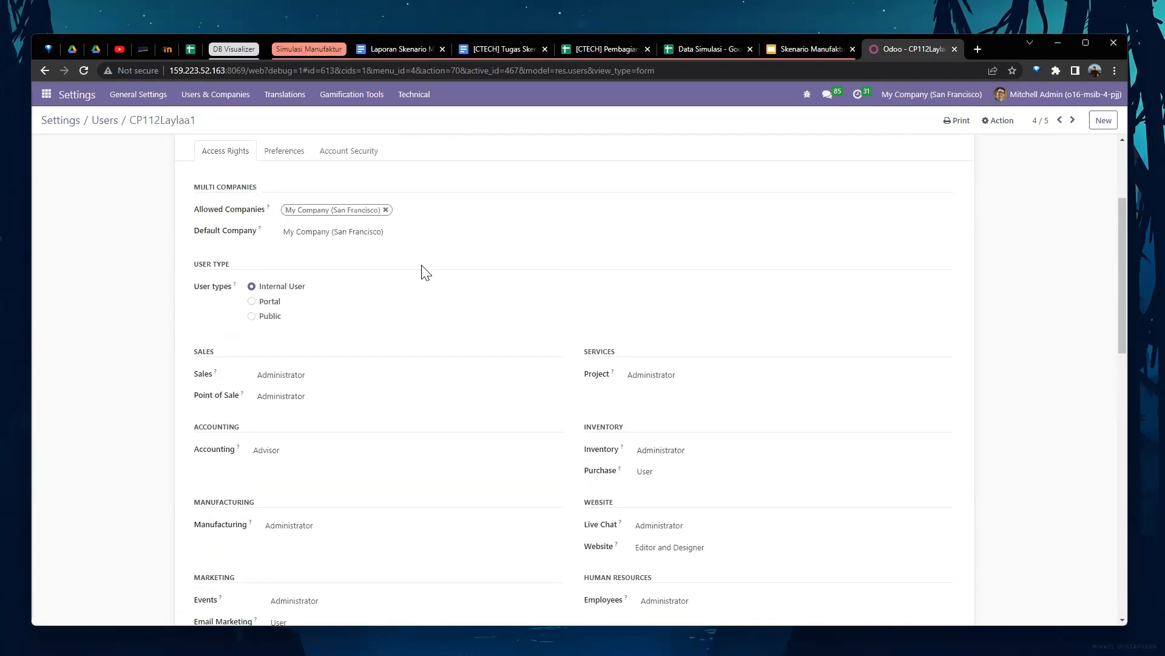
pyautogui.click(1073, 123)
pyautogui.scroll(-3, 600, 351)
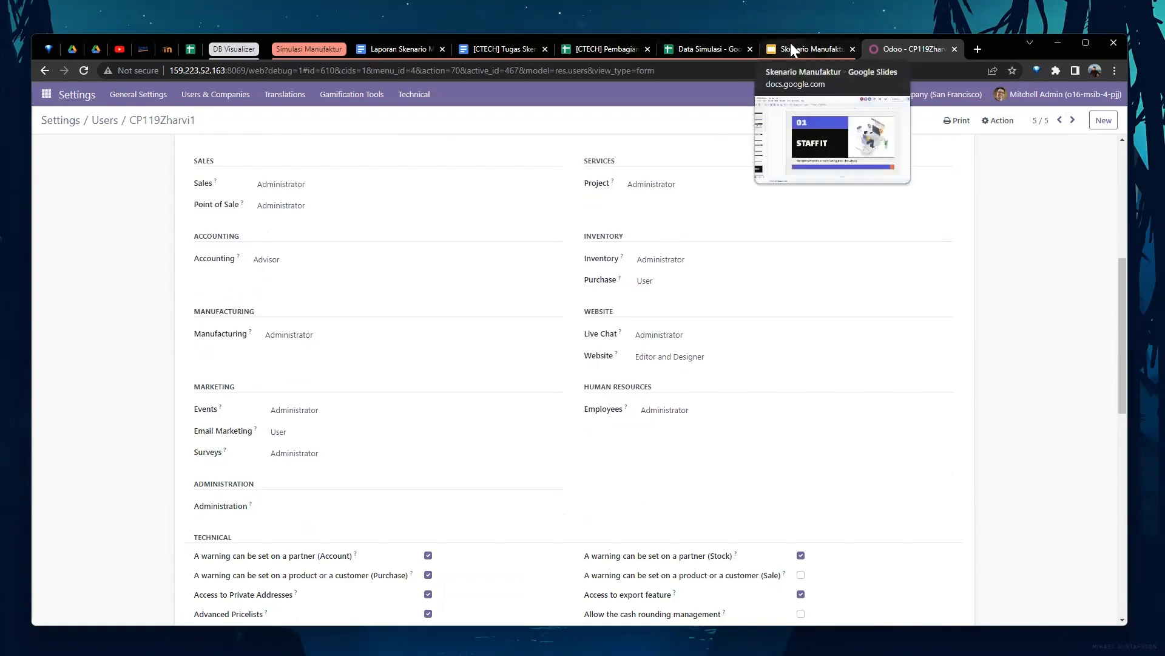
pyautogui.click(104, 121)
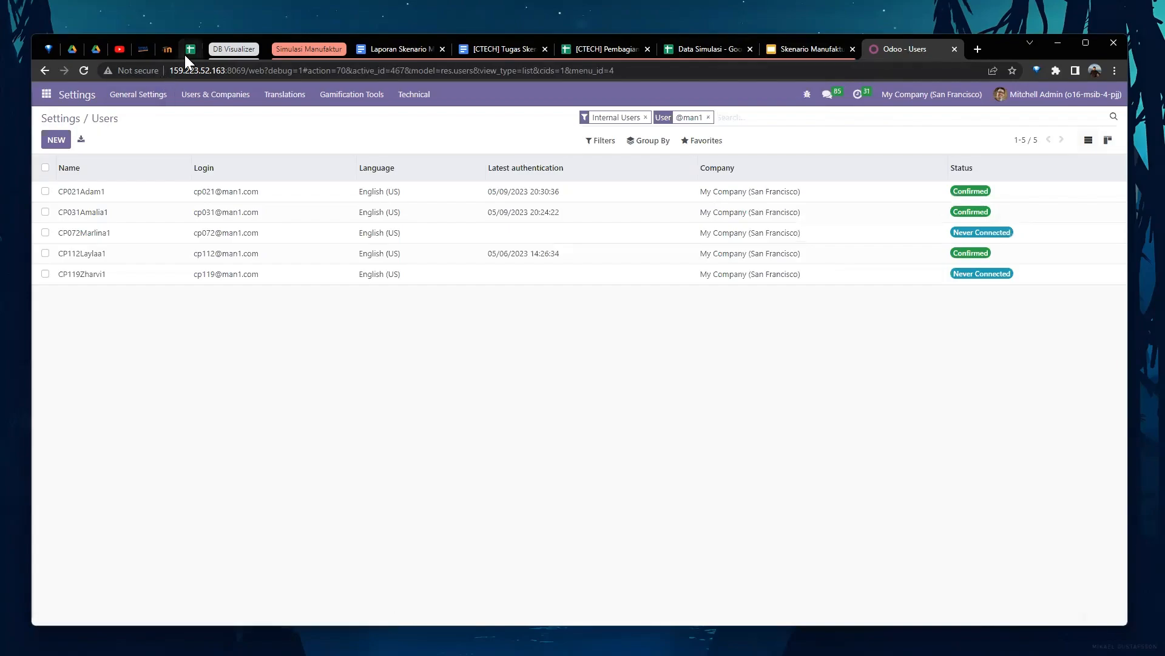
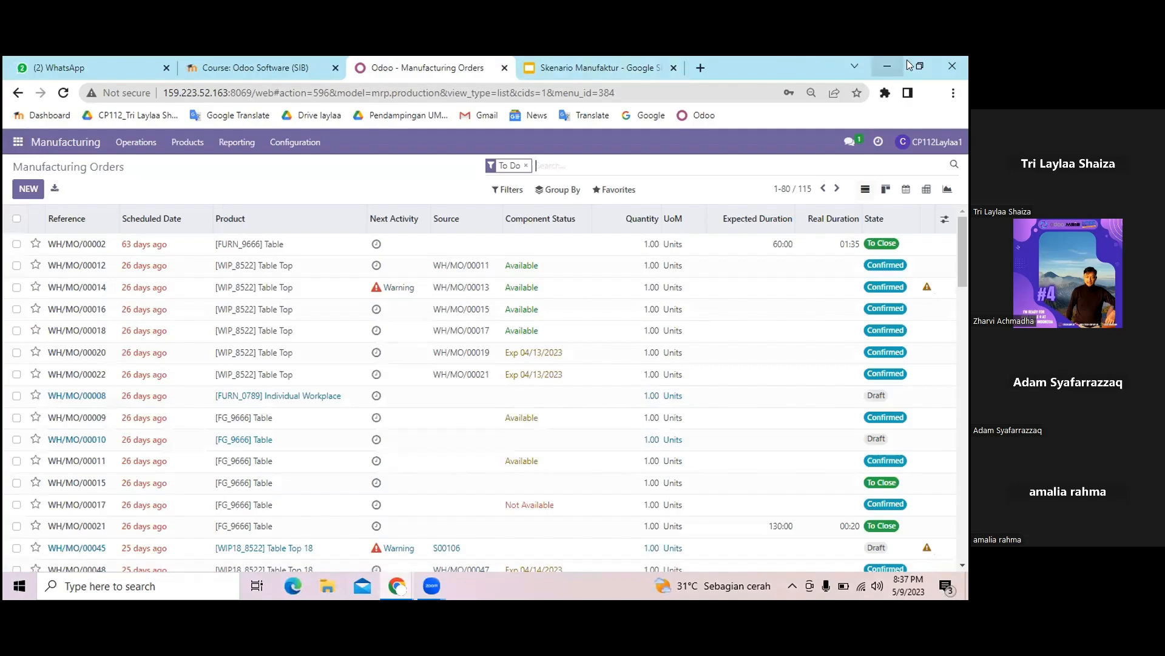
# Show the Data Simulasi spreadsheet beside Odoo and open its BoM sheet
pyautogui.click(915, 65)
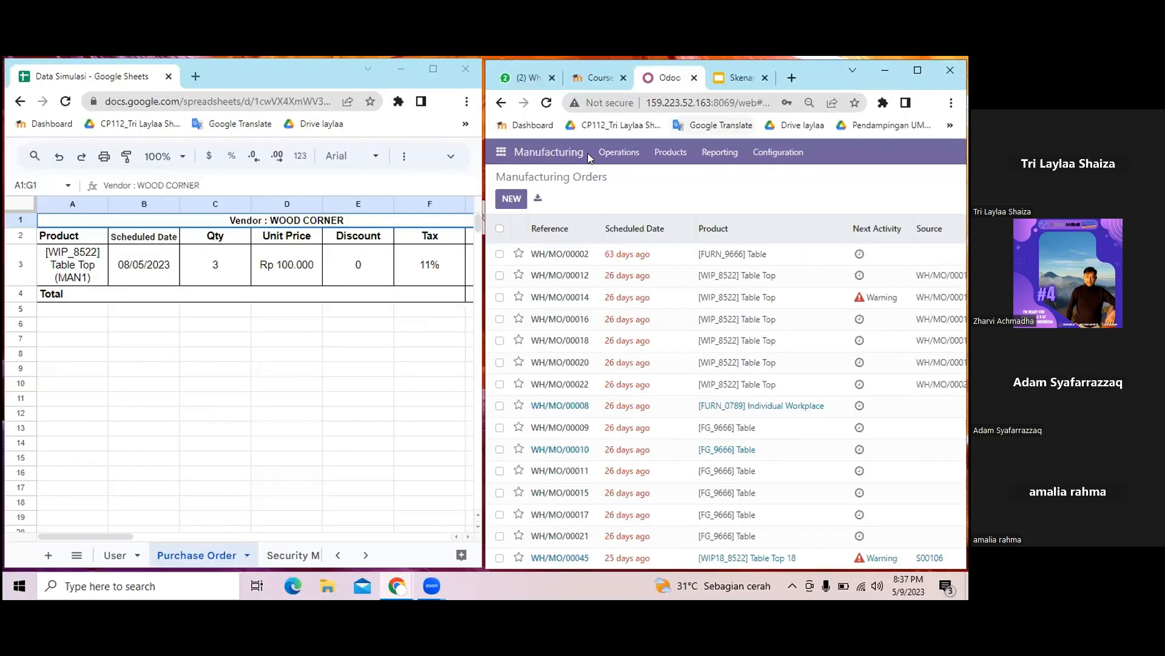
pyautogui.click(364, 555)
pyautogui.click(365, 555)
pyautogui.click(364, 555)
pyautogui.click(365, 555)
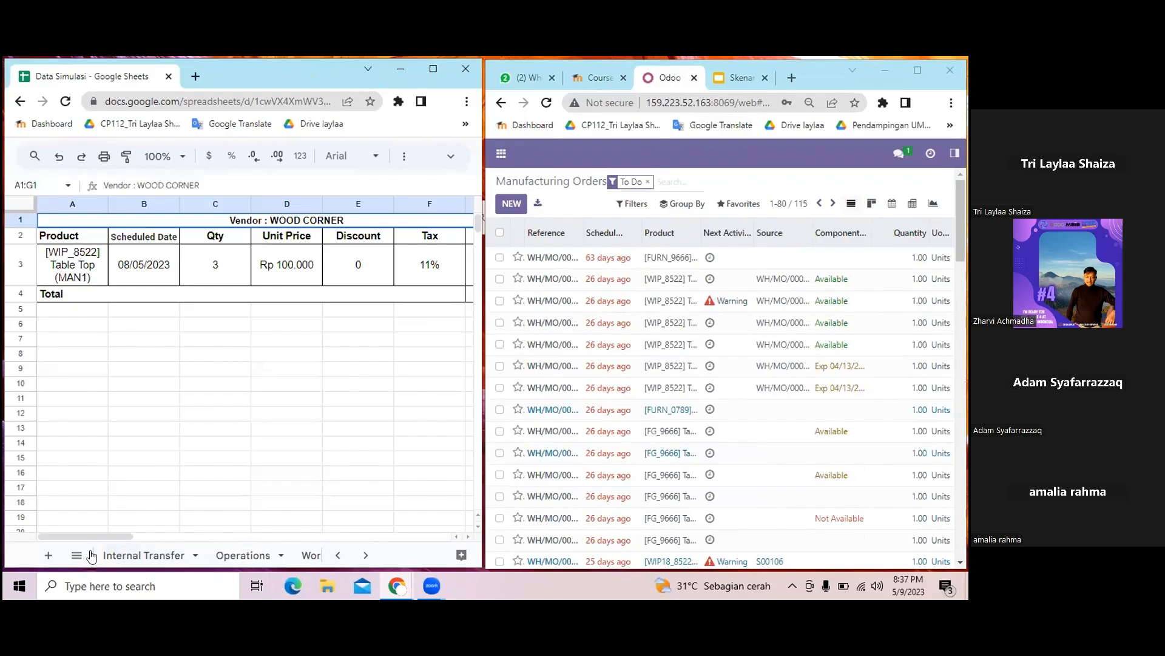
pyautogui.click(337, 554)
pyautogui.click(338, 555)
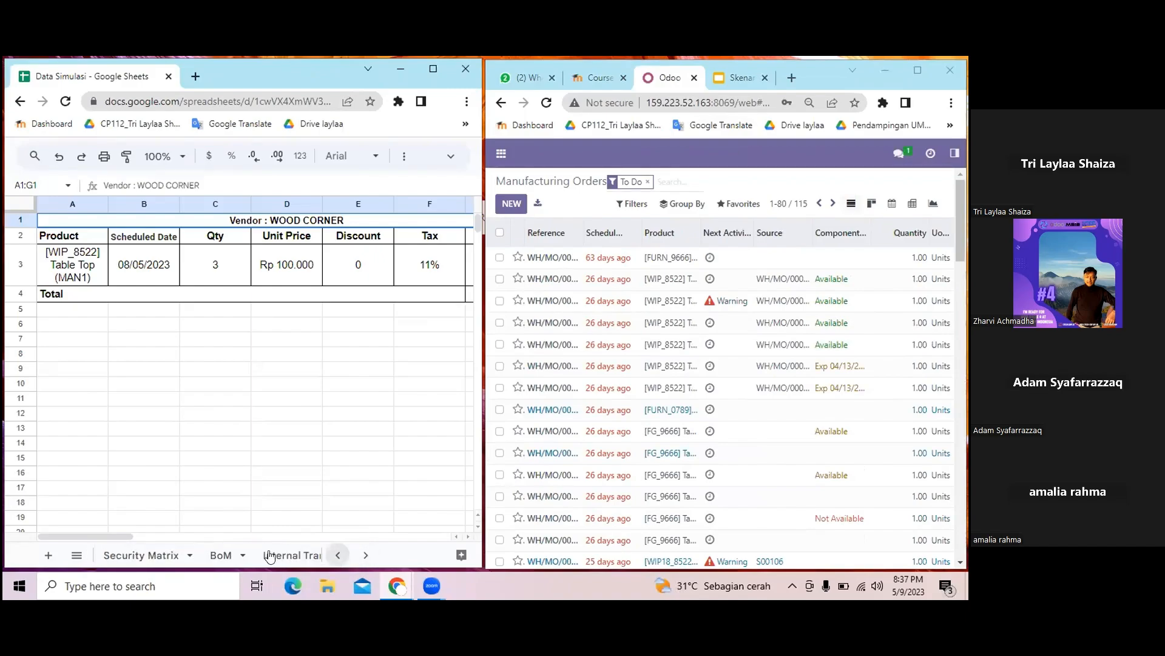
pyautogui.click(217, 555)
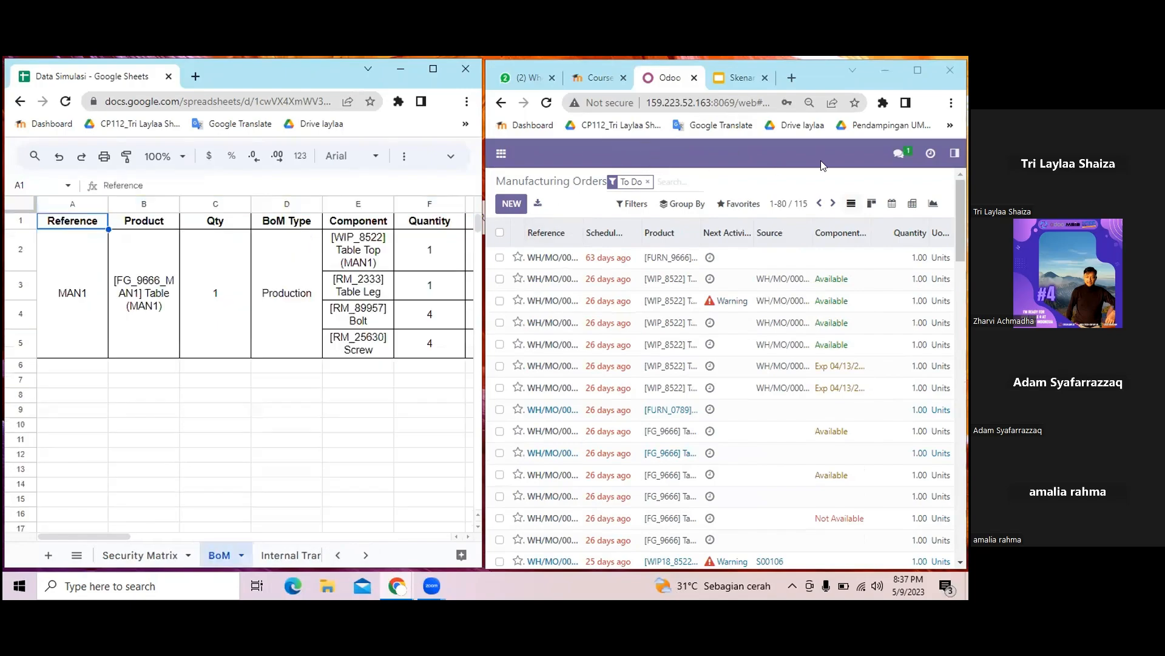
# Start a new bill of materials in Manufacturing and show its form beside the BoM sheet, ready for product entry
pyautogui.click(908, 73)
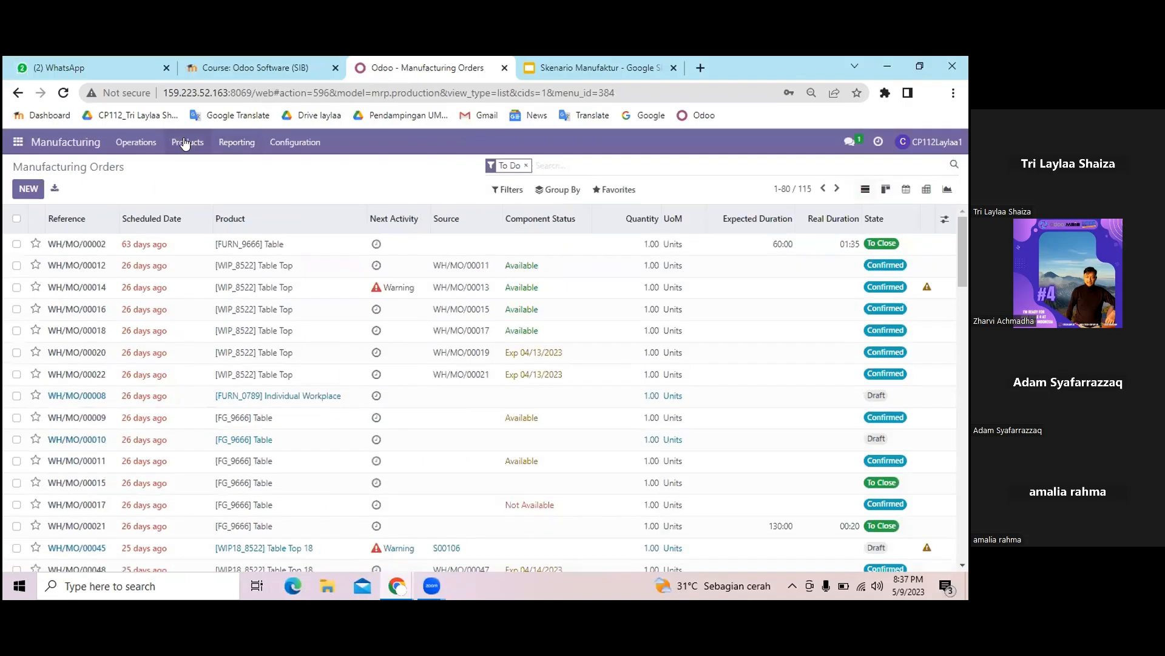
pyautogui.click(185, 143)
pyautogui.click(222, 198)
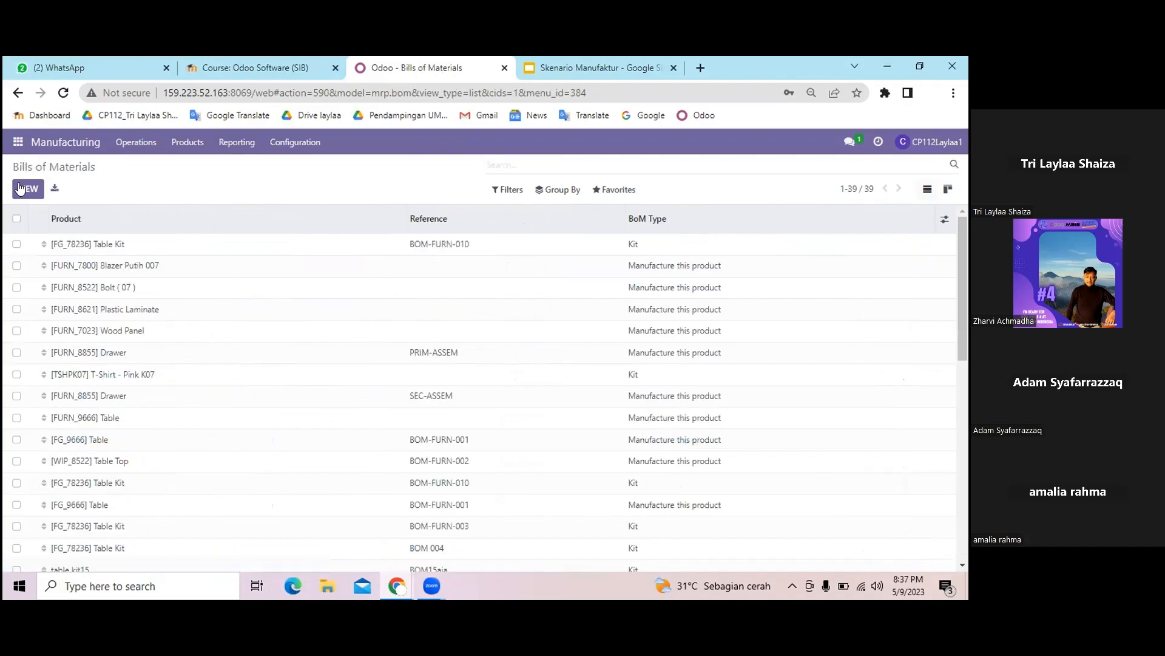
pyautogui.click(174, 148)
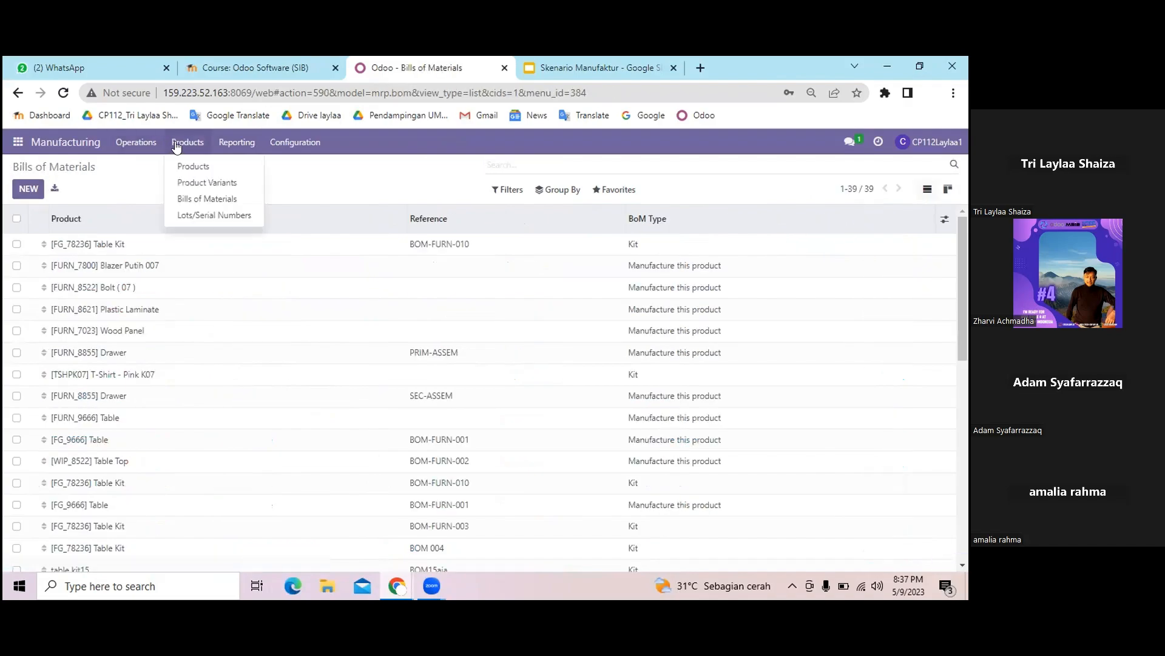
pyautogui.click(30, 193)
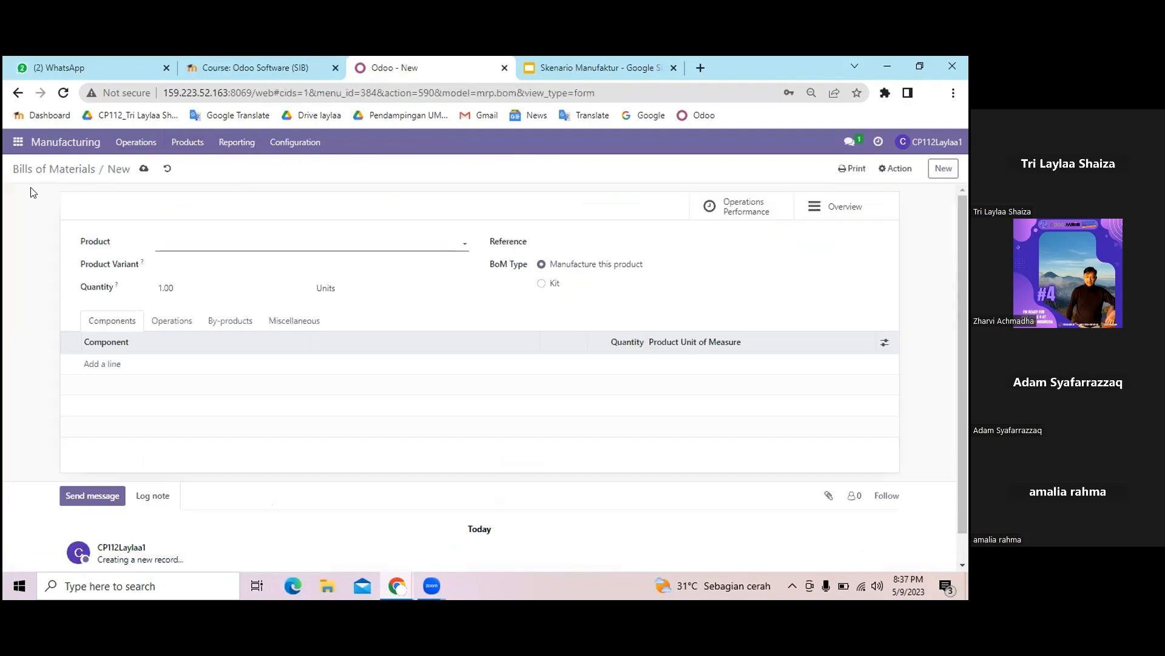
pyautogui.click(185, 237)
pyautogui.click(212, 240)
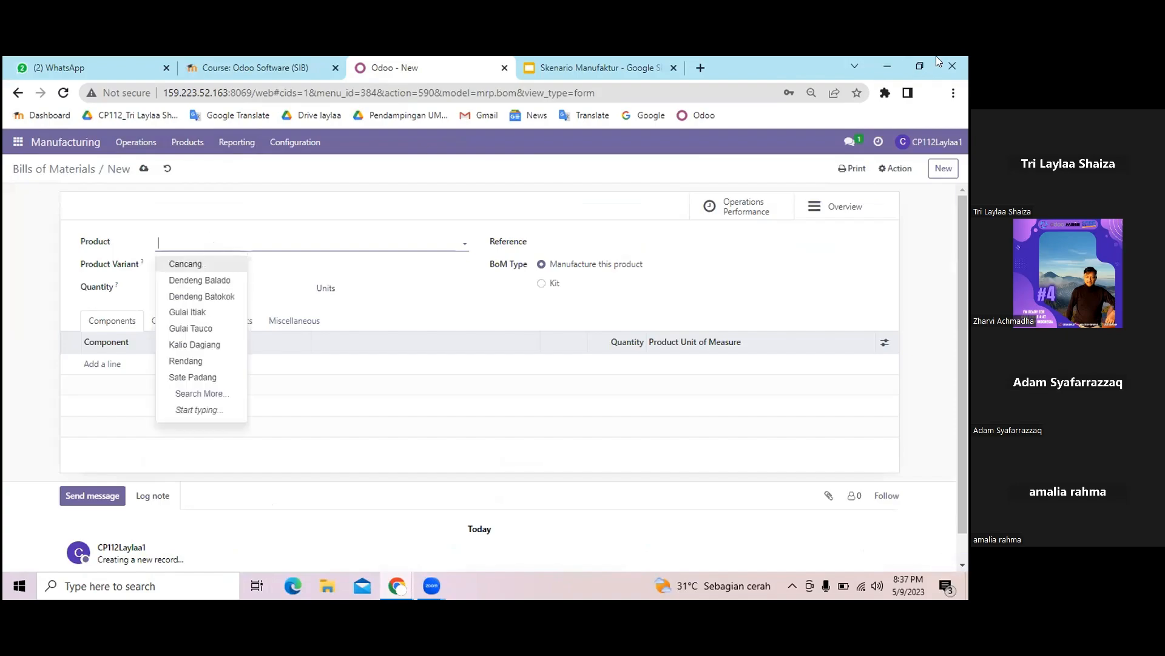
pyautogui.click(919, 61)
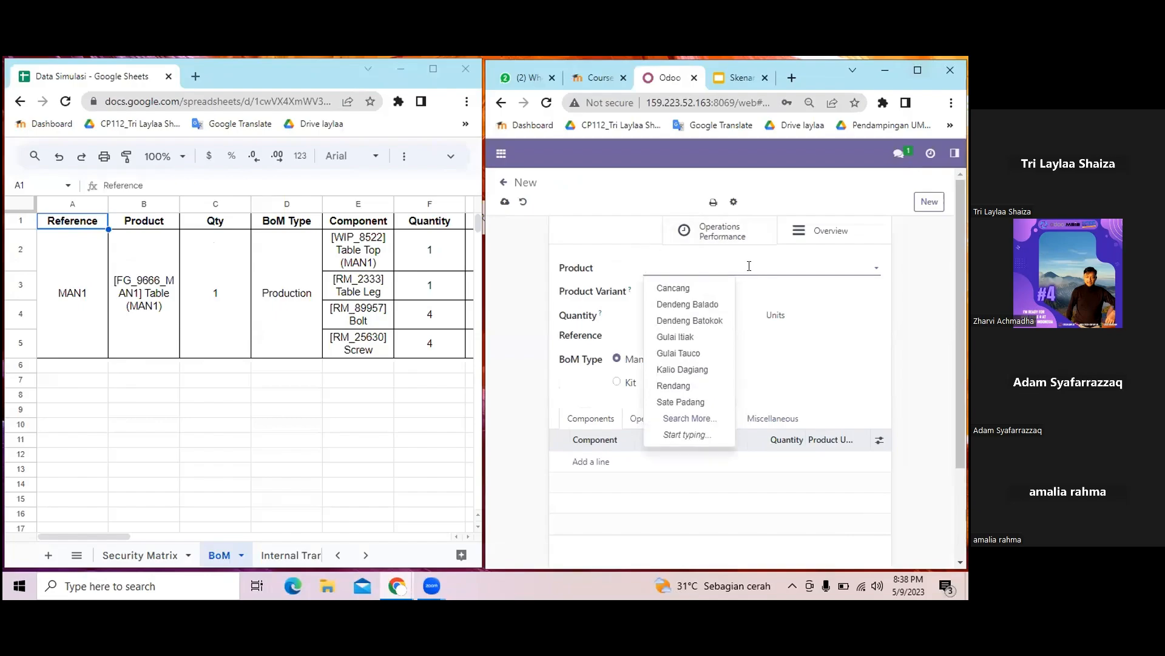
pyautogui.click(749, 265)
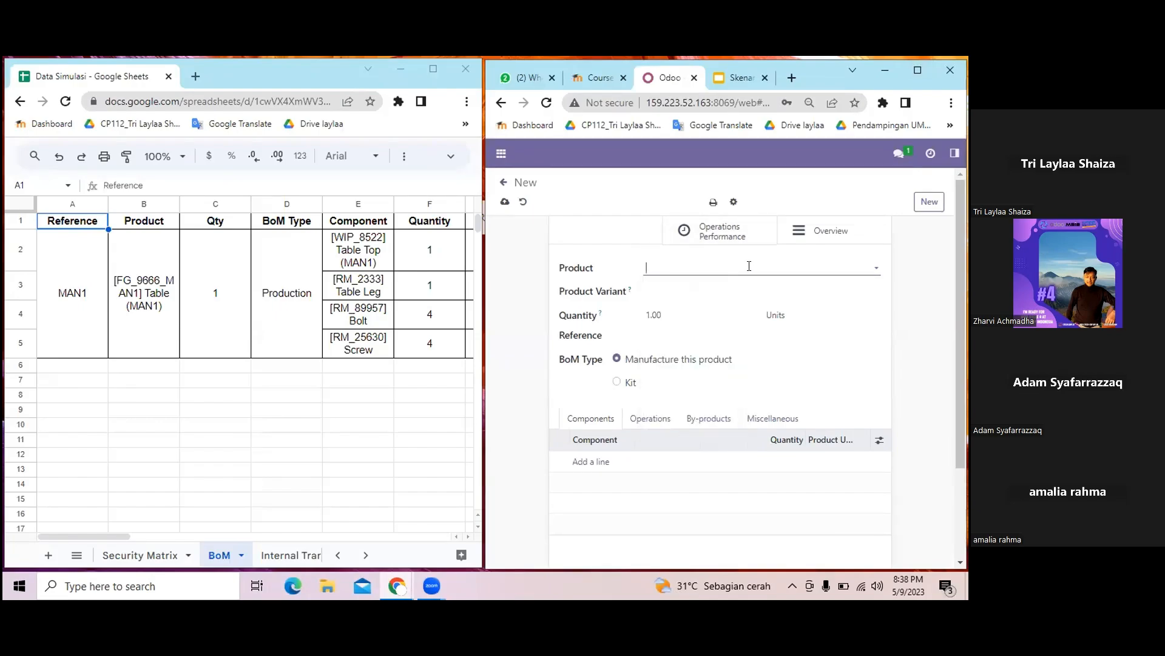
pyautogui.write('le')
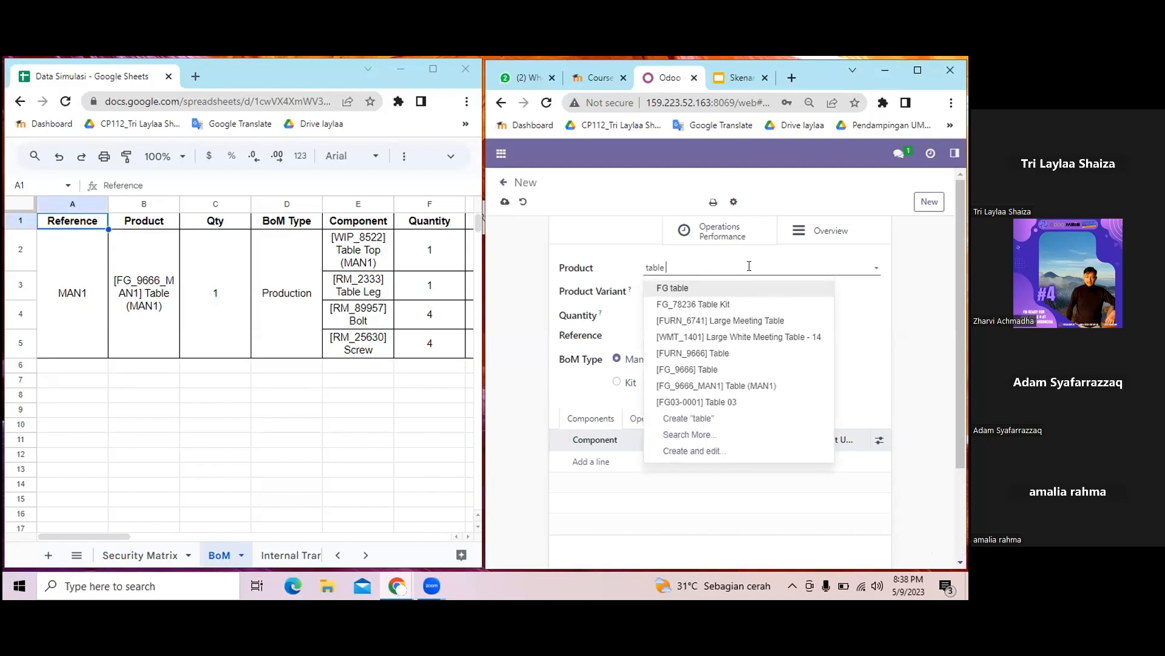
pyautogui.write(' man1')
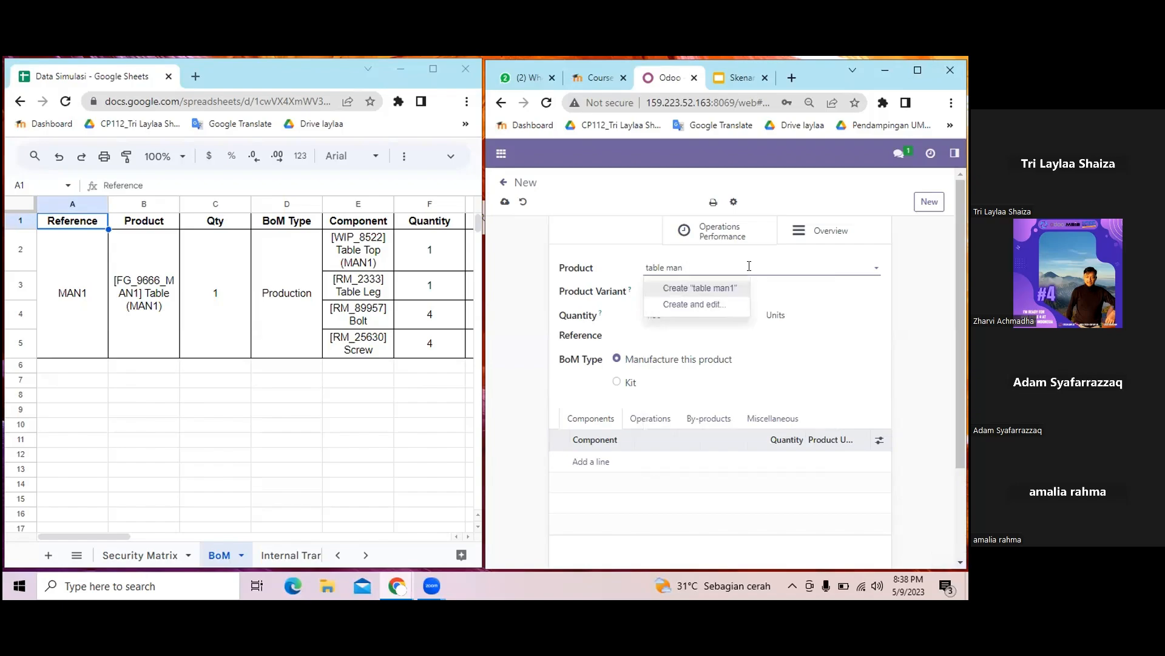
pyautogui.press('BackSpace')
pyautogui.press('BackSpace')
pyautogui.press('BackSpace')
pyautogui.press('BackSpace')
pyautogui.press('BackSpace')
pyautogui.press('BackSpace')
pyautogui.press('BackSpace')
pyautogui.press('BackSpace')
pyautogui.press('BackSpace')
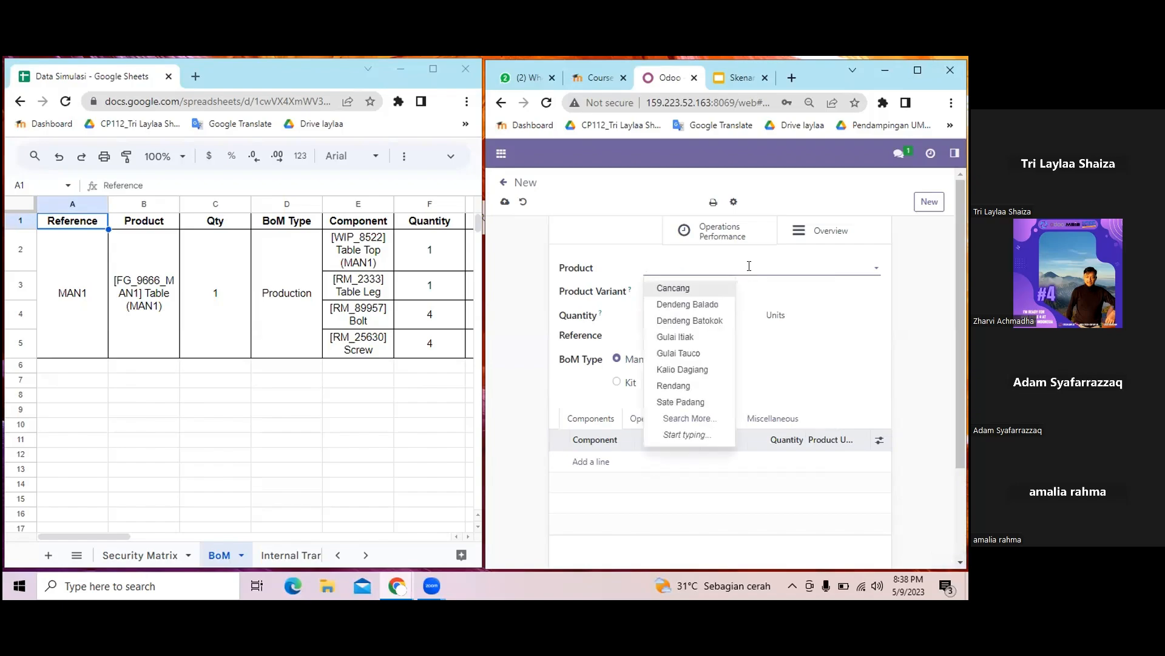
# Find the MAN1 products and select [FG_9666_MAN1] Table (MAN1) as the product of the bill of materials
pyautogui.write('MAN1')
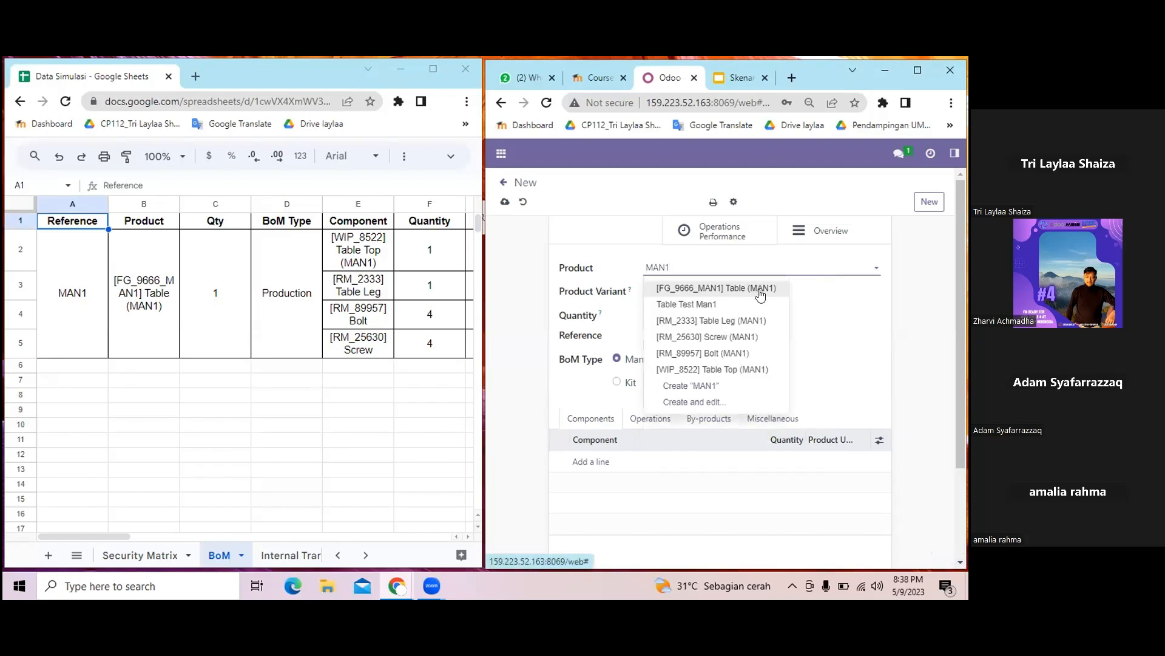
pyautogui.click(760, 289)
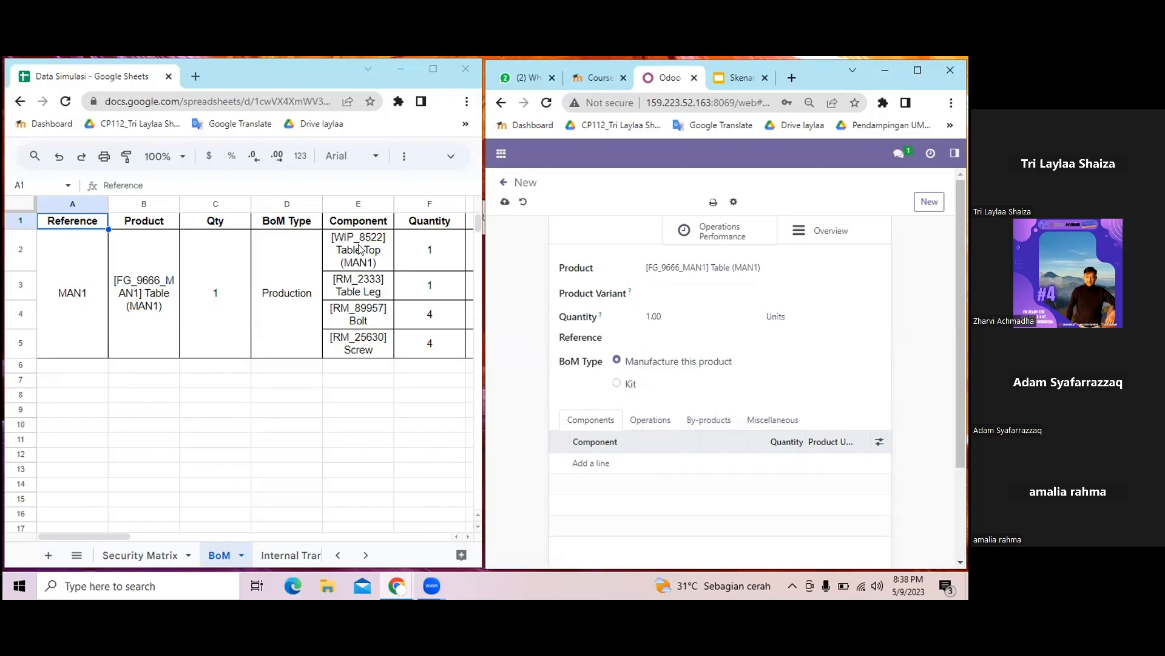
pyautogui.click(597, 463)
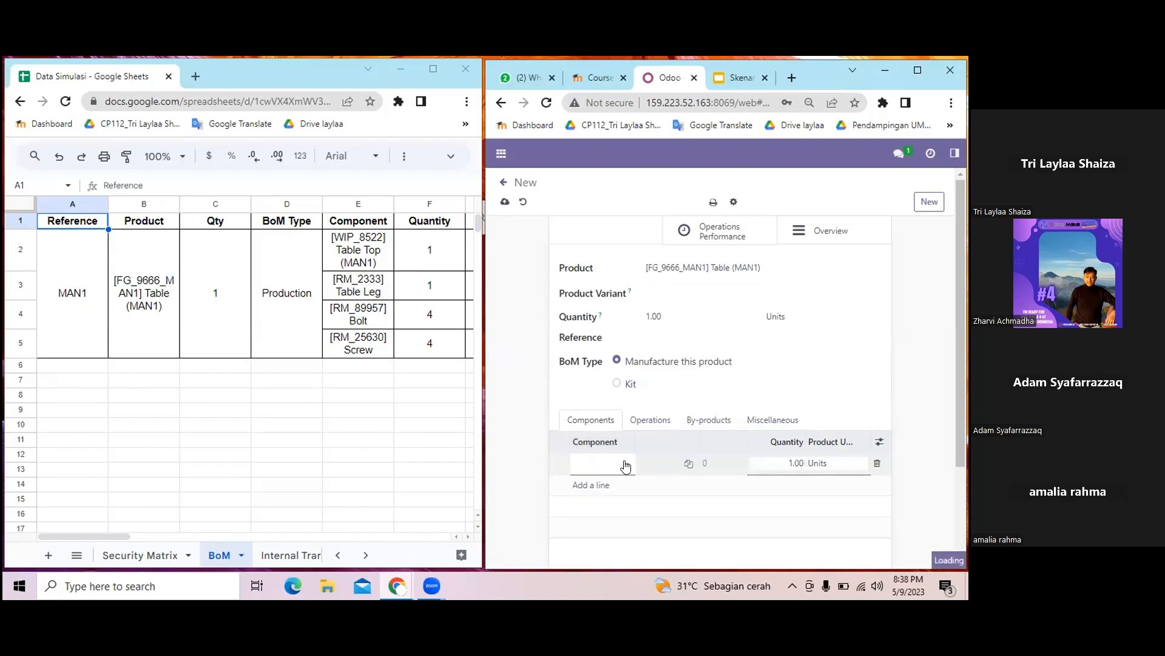
pyautogui.click(595, 465)
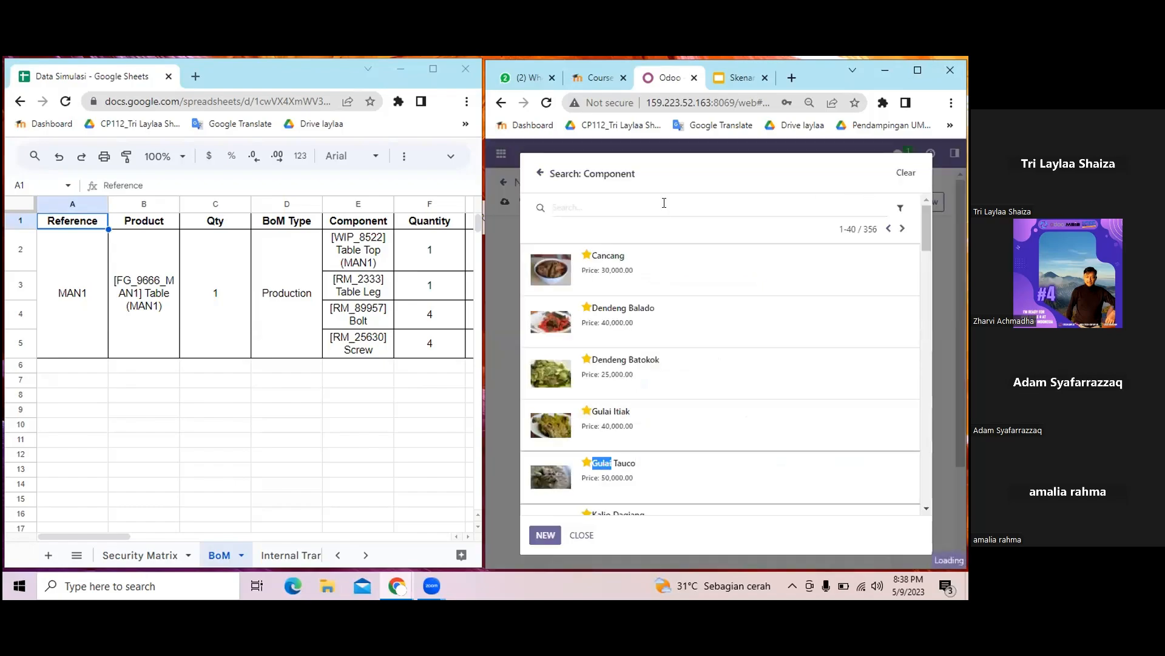
pyautogui.click(596, 463)
pyautogui.click(597, 464)
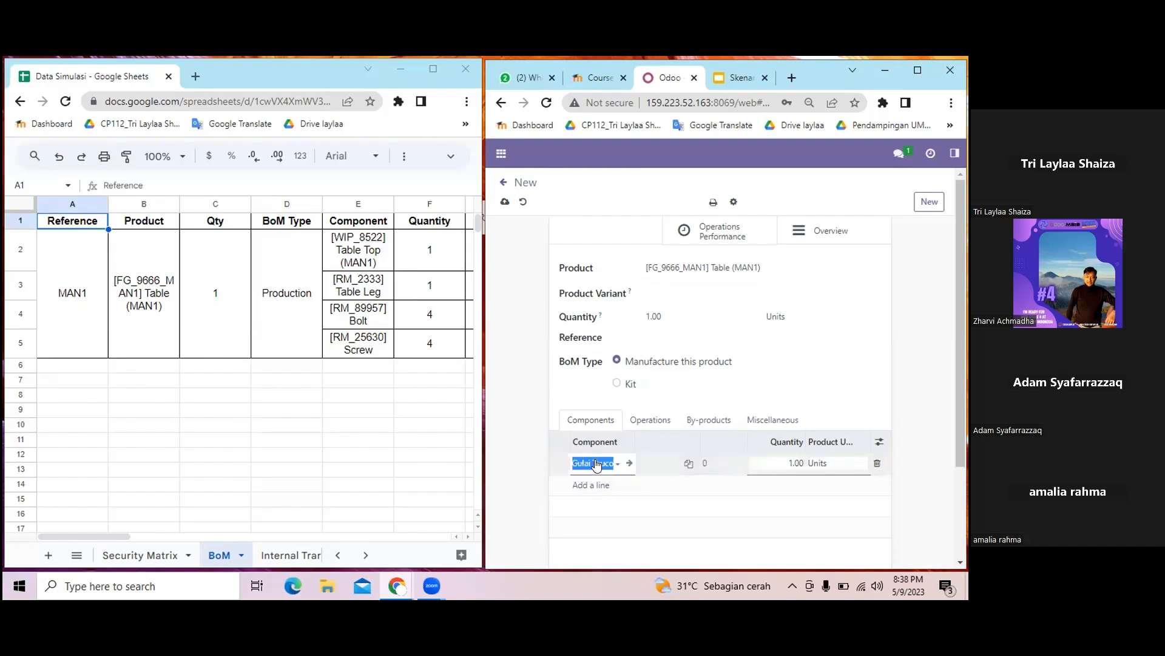
pyautogui.click(618, 468)
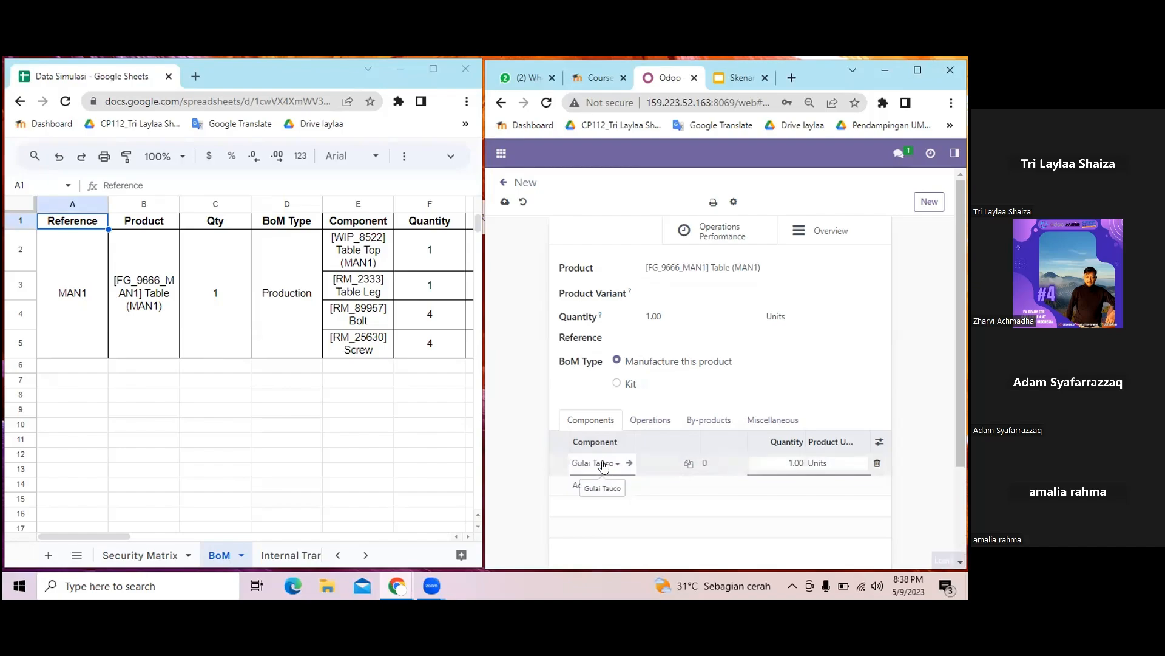
pyautogui.doubleClick(603, 466)
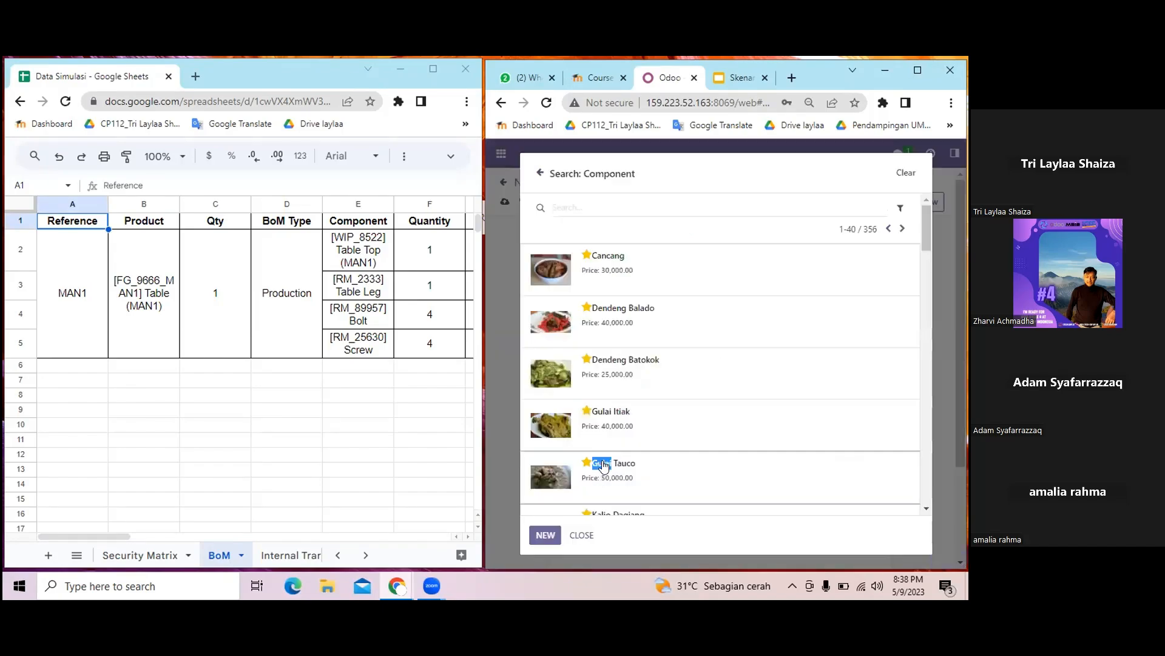
pyautogui.click(575, 207)
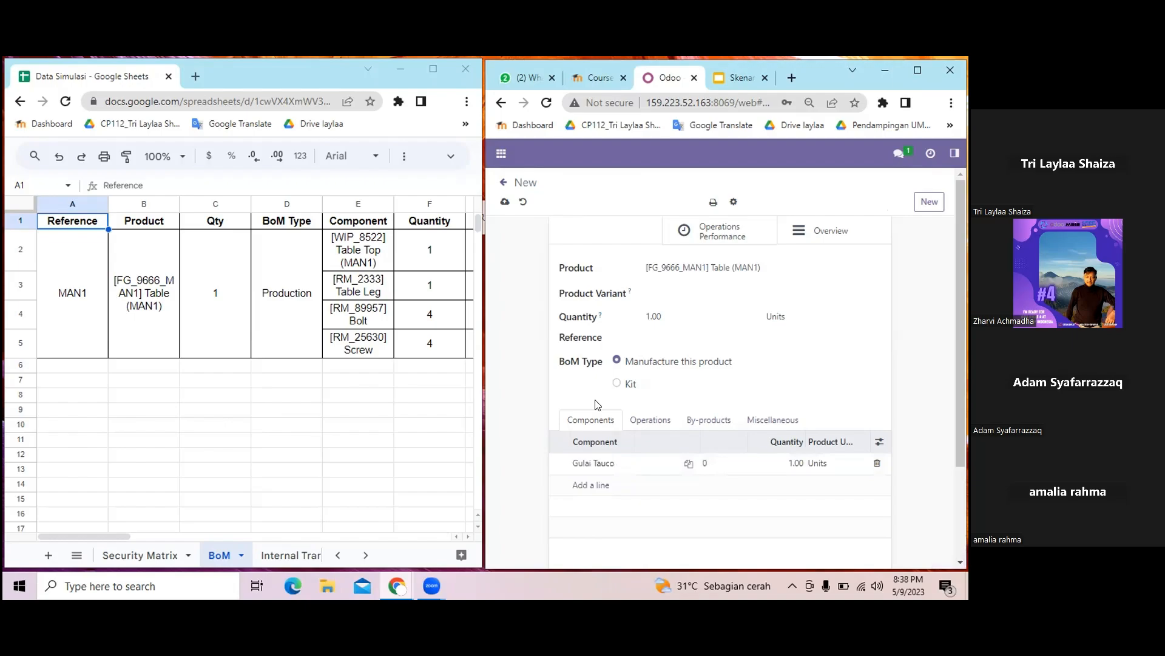
pyautogui.click(907, 73)
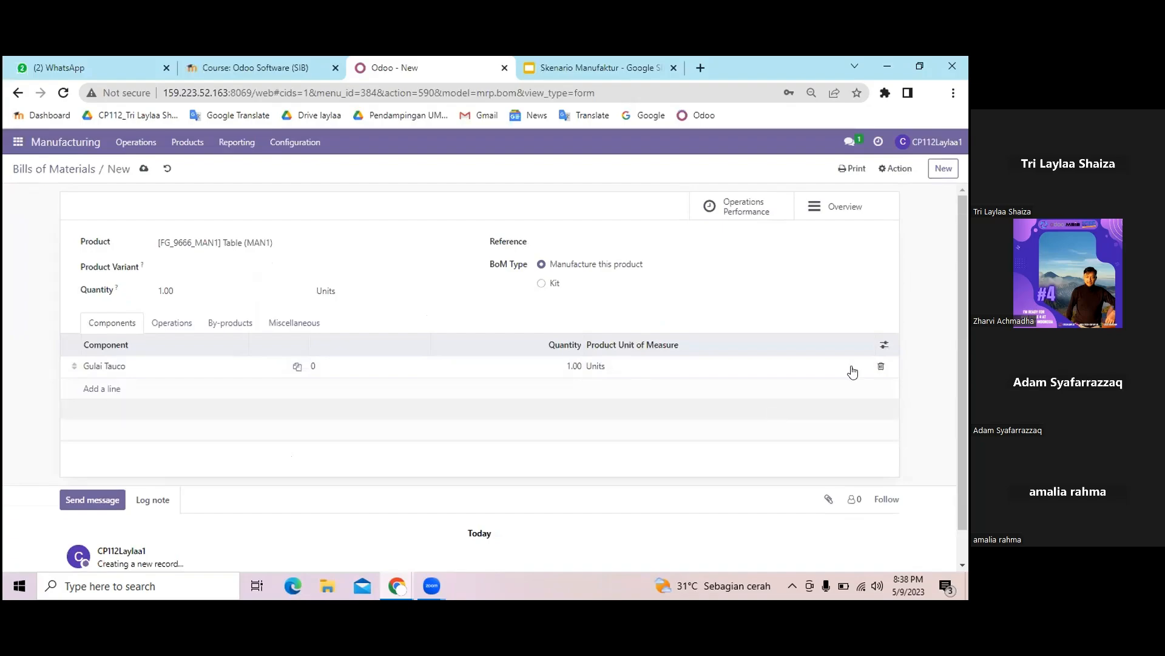
pyautogui.click(881, 367)
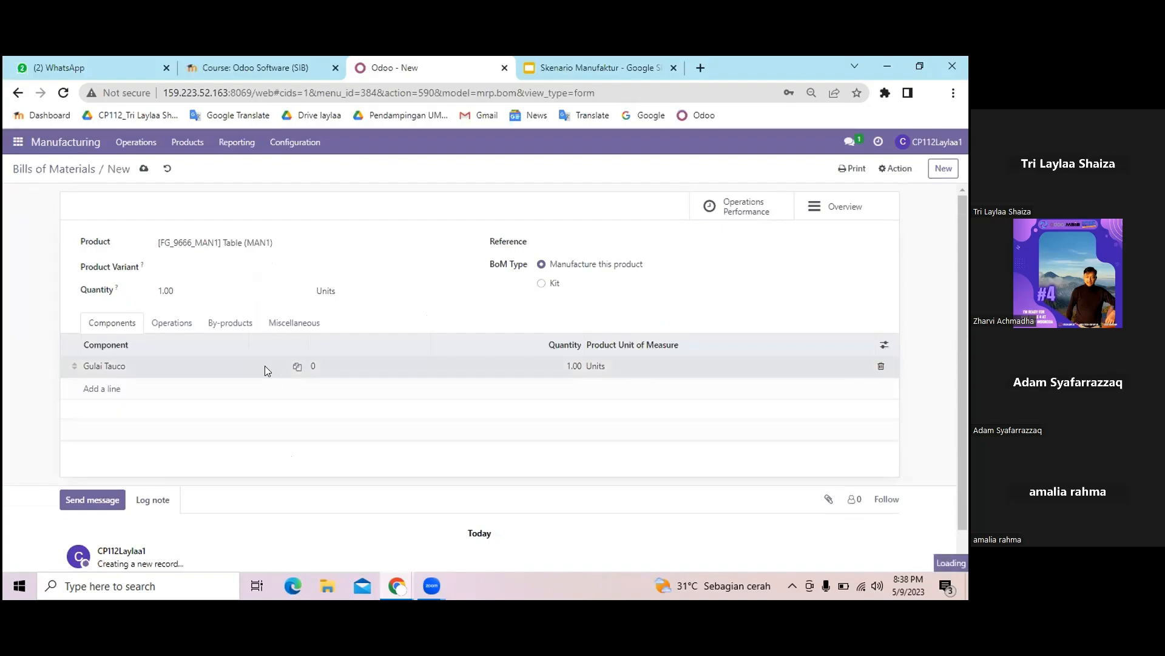
# Add [WIP_8522] Table Top (MAN1) as the first component of the bill of materials
pyautogui.click(99, 367)
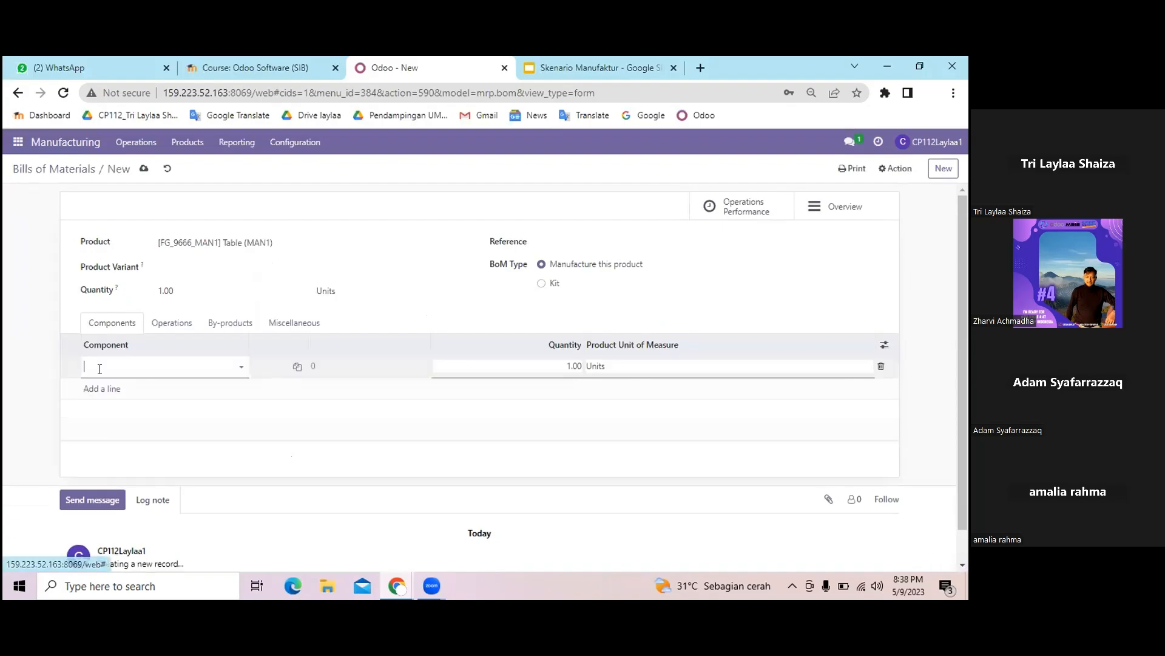
pyautogui.write('TABLE')
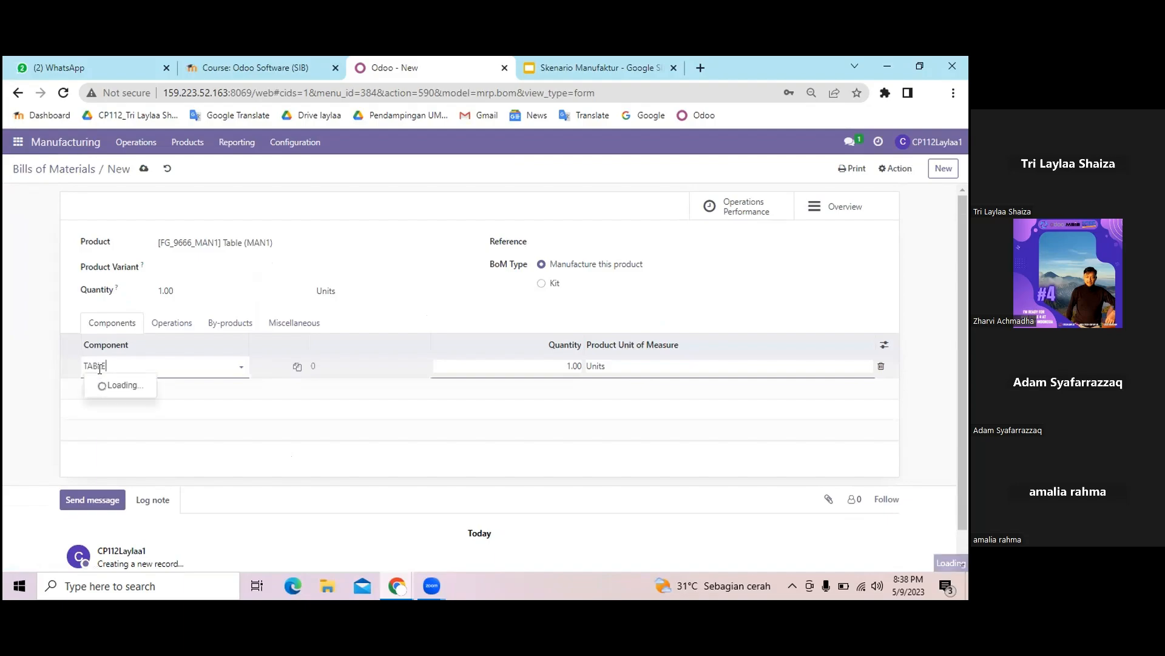
pyautogui.write(' TOP')
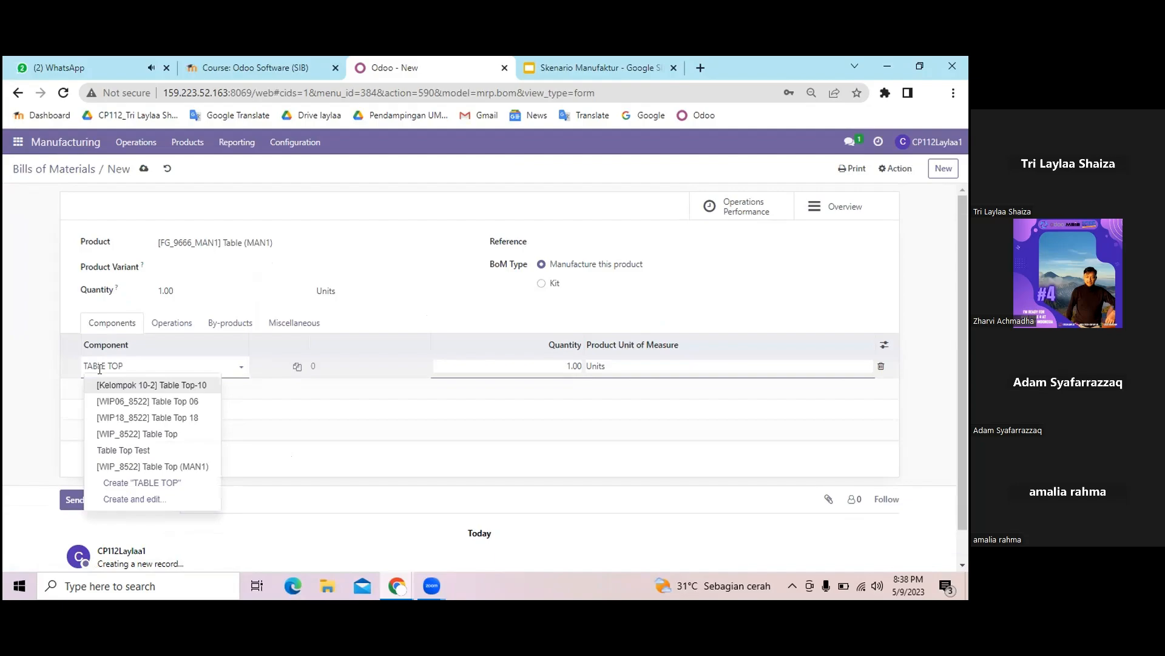
pyautogui.click(176, 482)
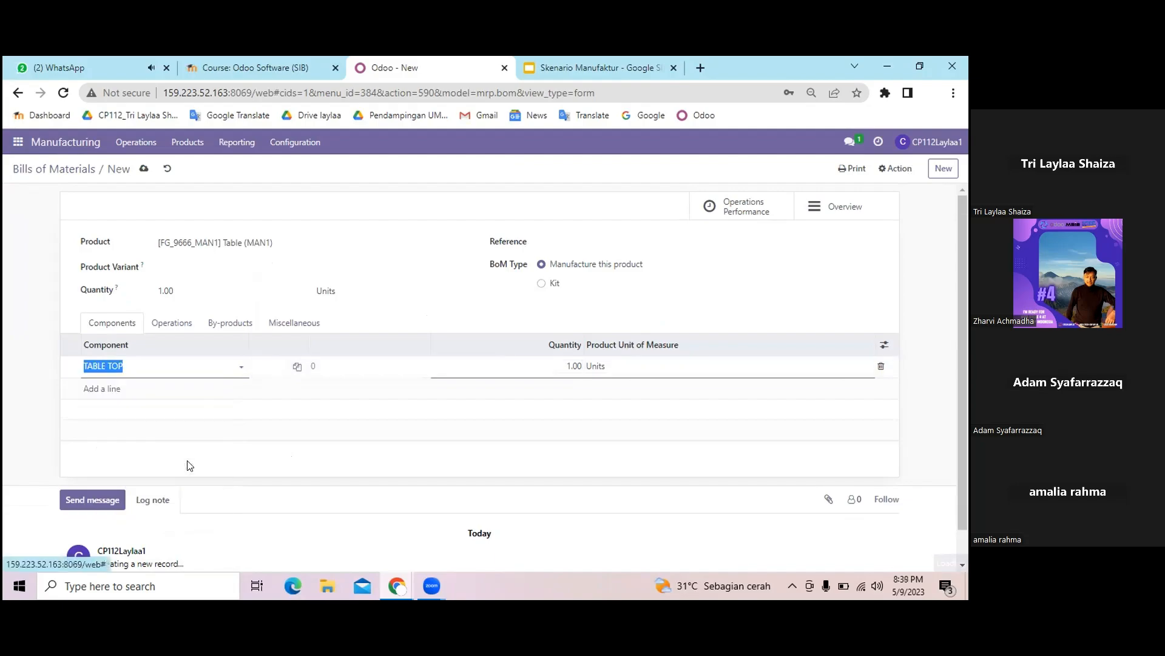
# Add [RM_2333] Table Leg as the second component, checking it against the BoM sheet
pyautogui.click(107, 387)
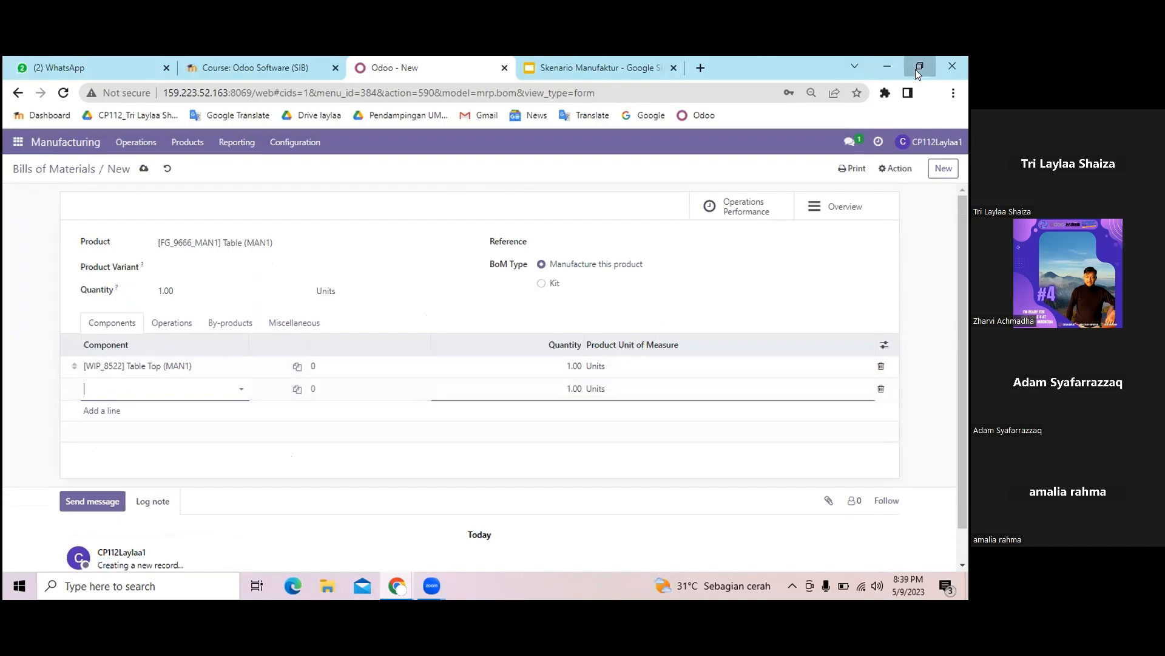
pyautogui.click(917, 68)
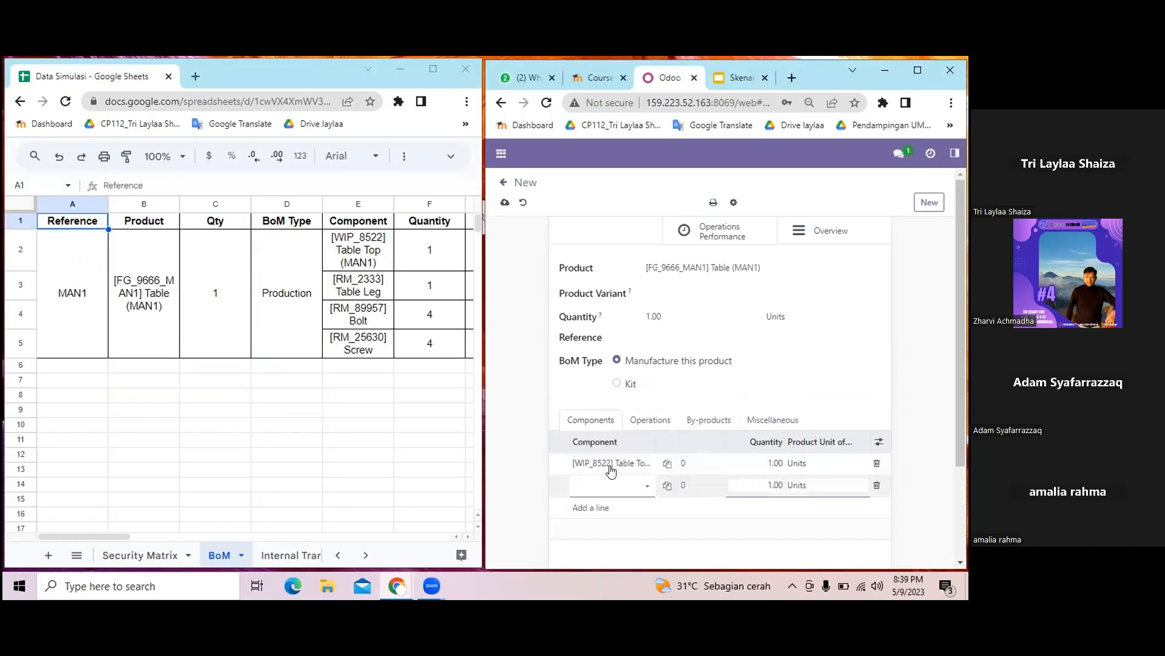
pyautogui.write('TABLE LEG')
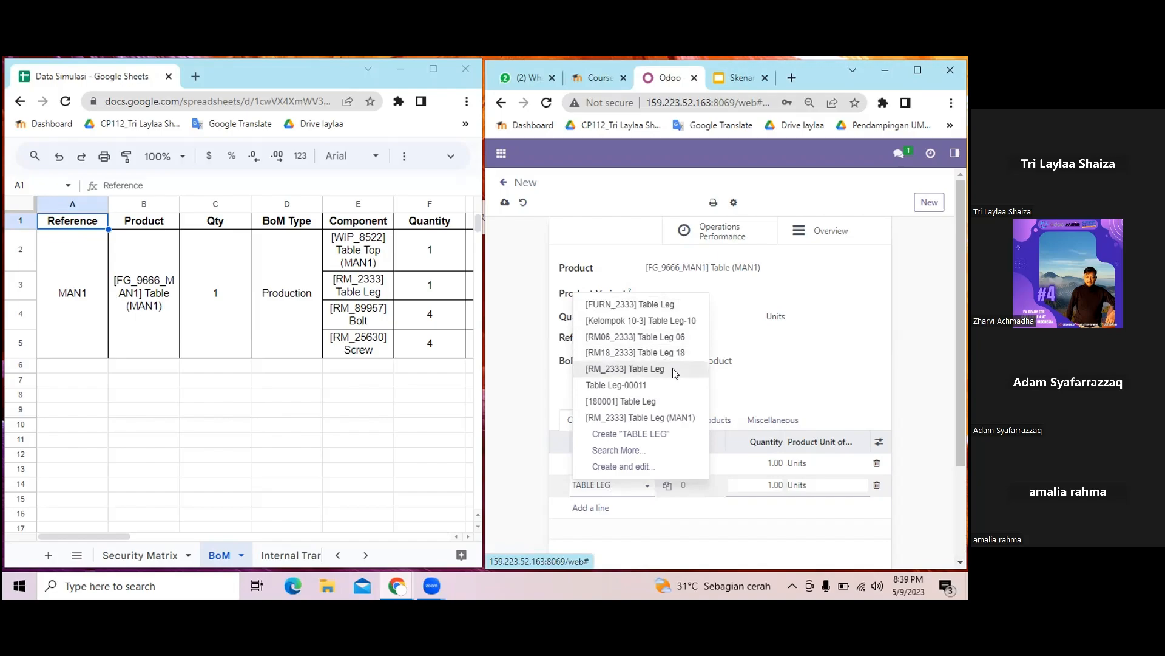
pyautogui.click(625, 369)
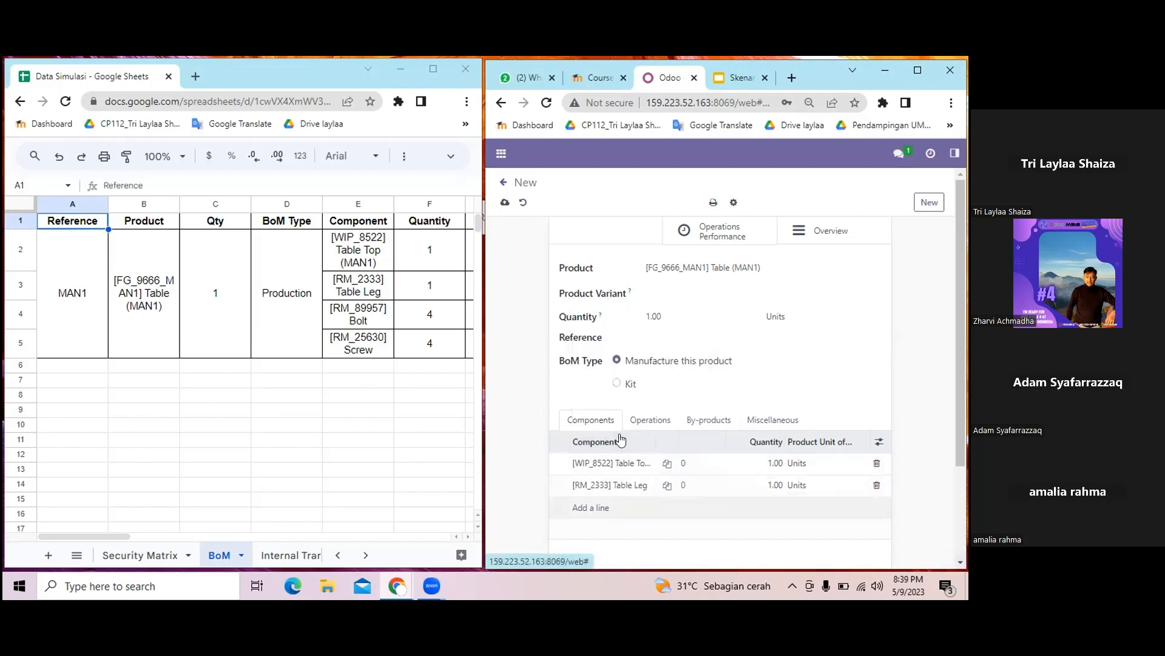
pyautogui.click(591, 507)
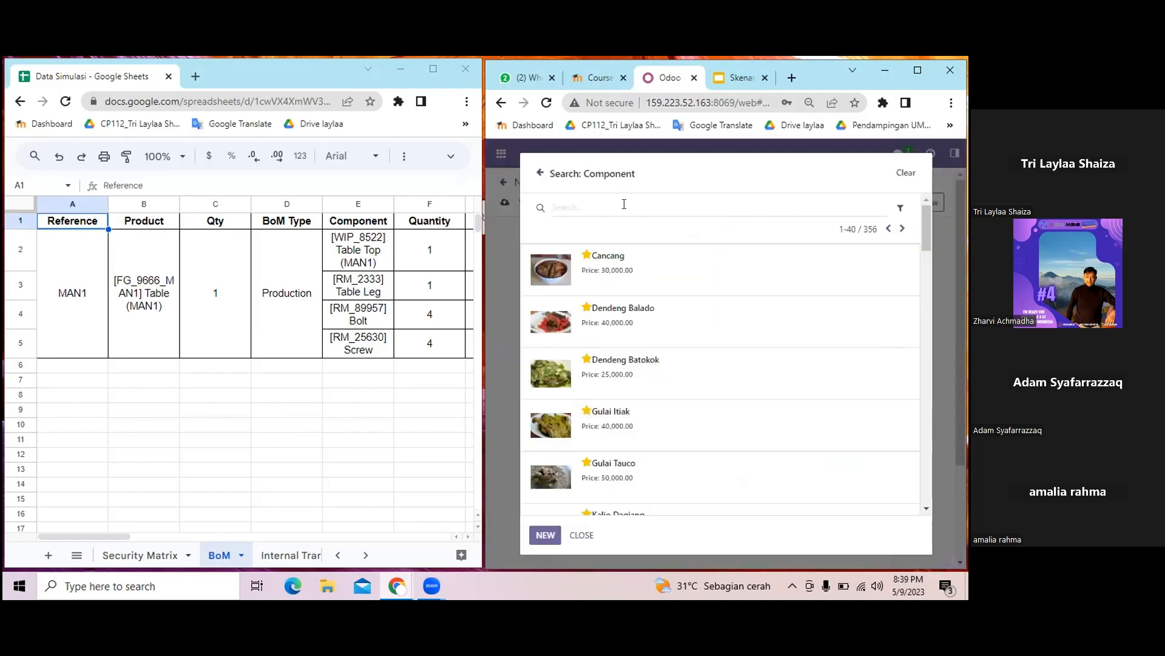
pyautogui.write('BOLT')
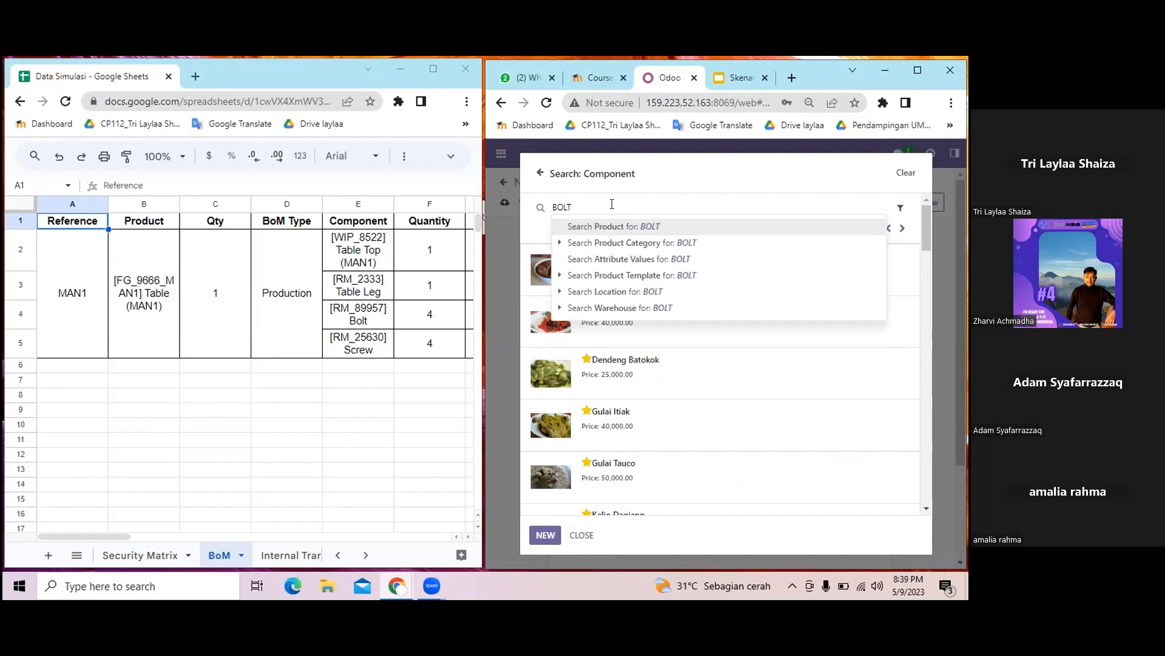
pyautogui.click(919, 68)
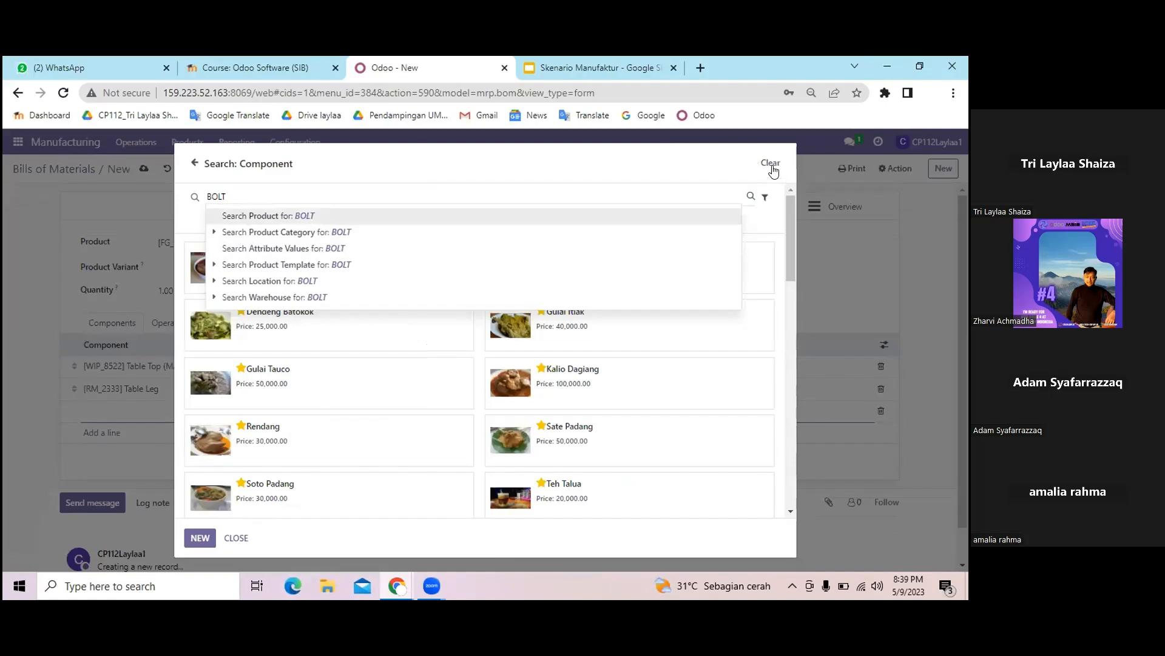
pyautogui.click(195, 164)
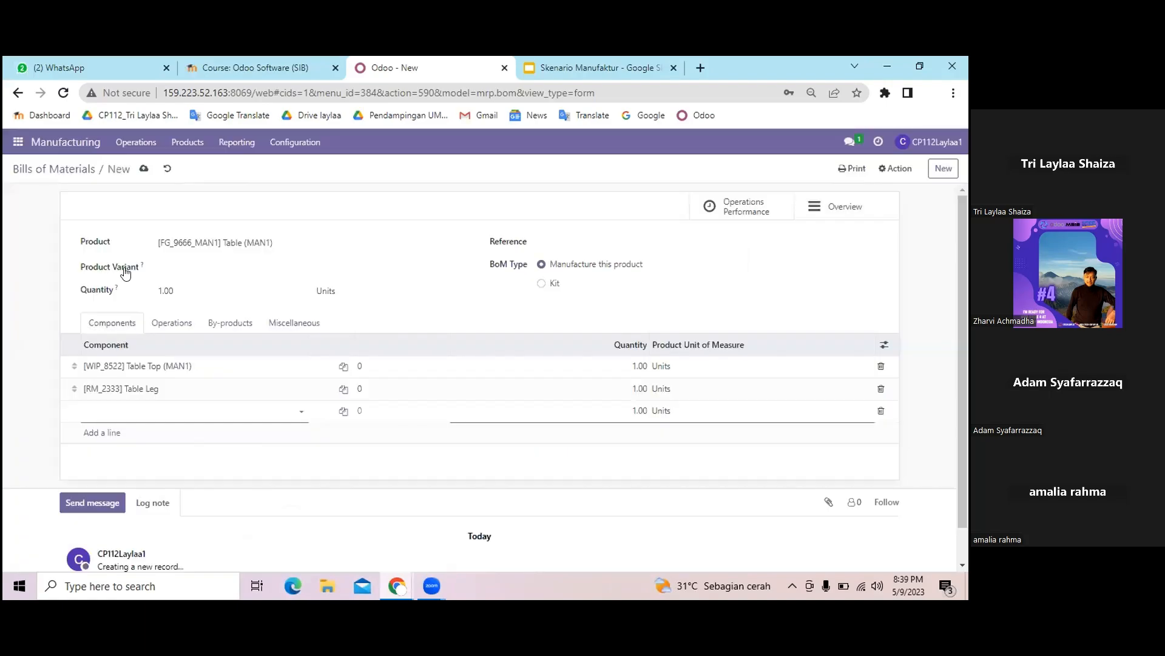
pyautogui.click(95, 414)
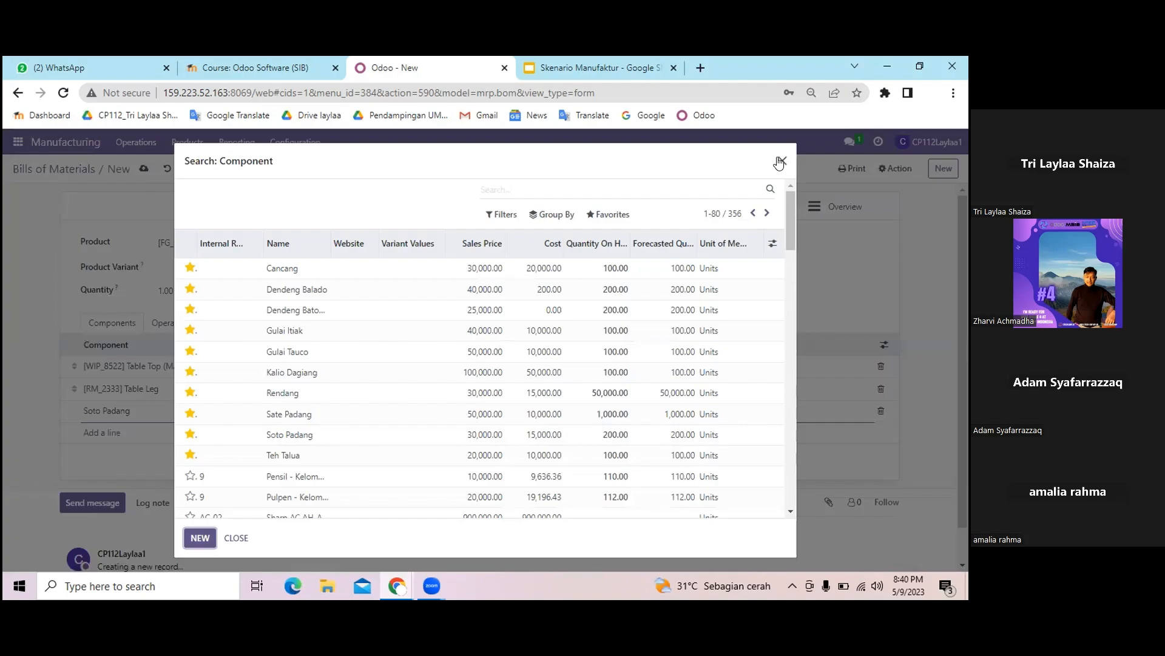
pyautogui.click(780, 161)
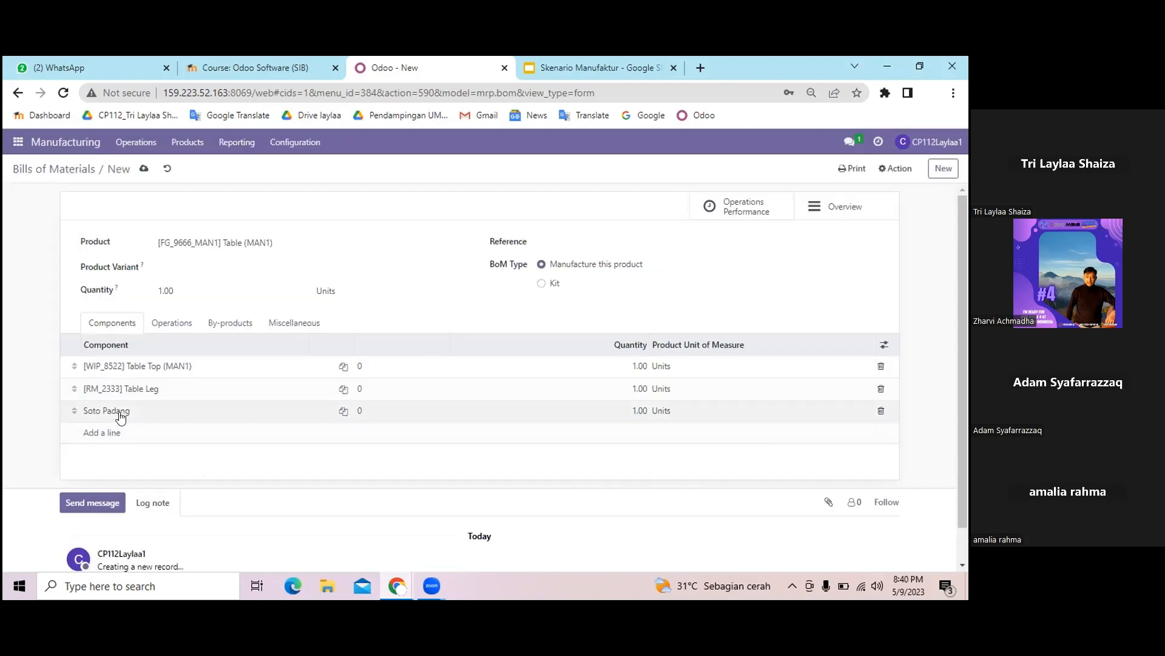
pyautogui.click(881, 412)
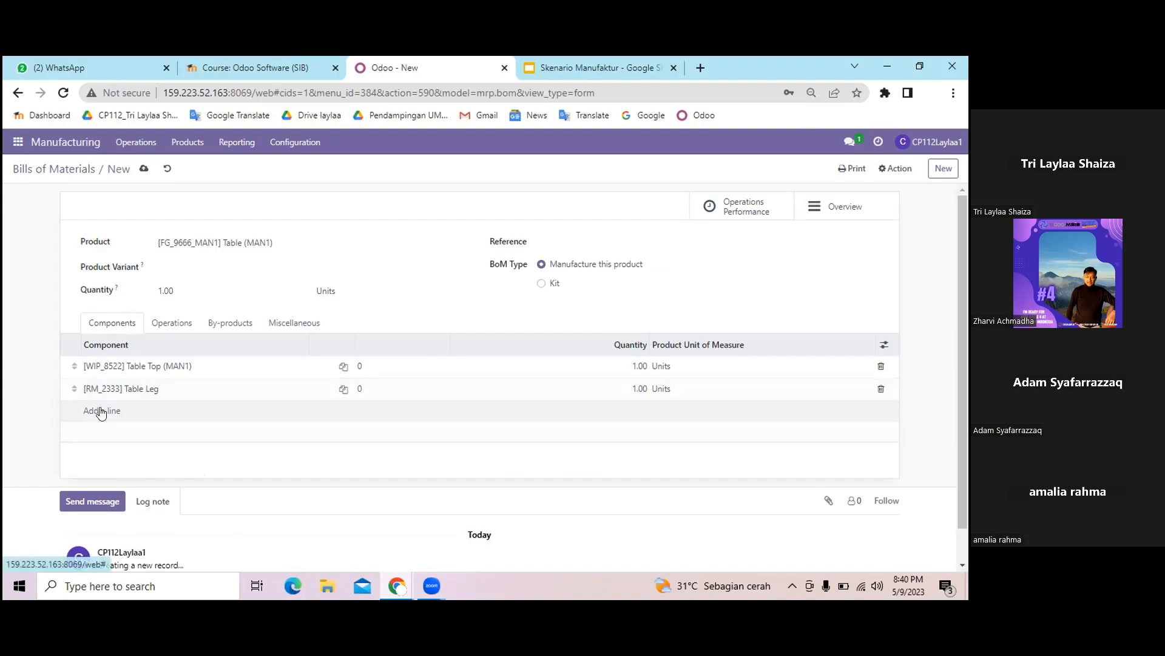
# Add [RM_8995] Bolt as the third component of the bill of materials
pyautogui.click(102, 411)
pyautogui.write('BOLT')
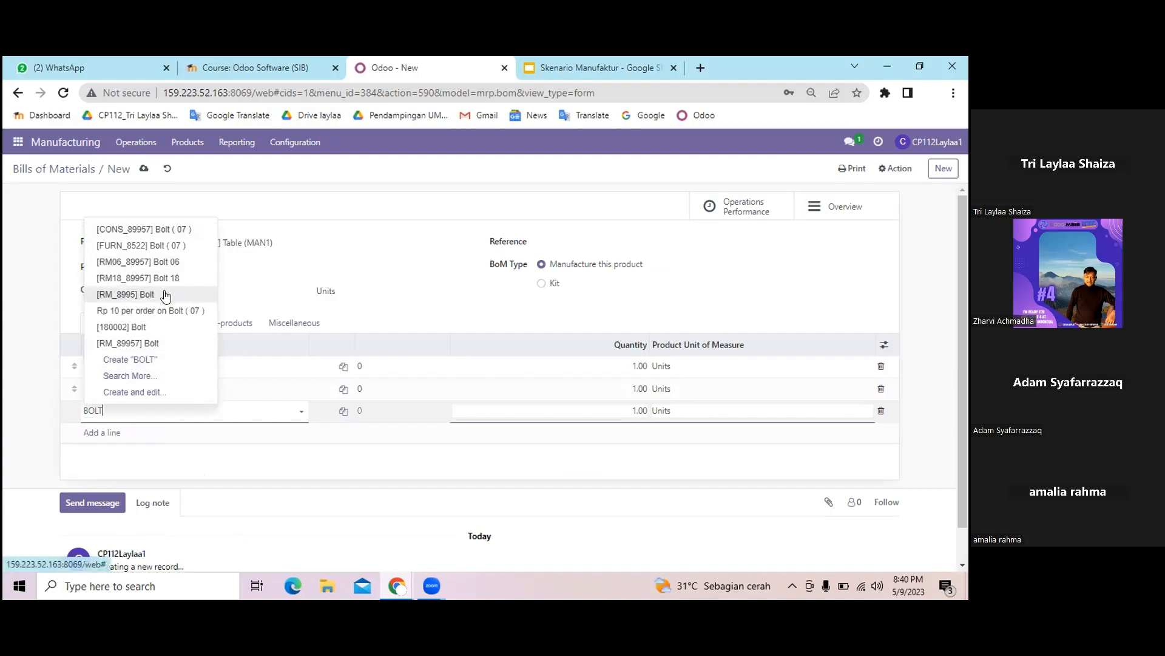
pyautogui.click(164, 293)
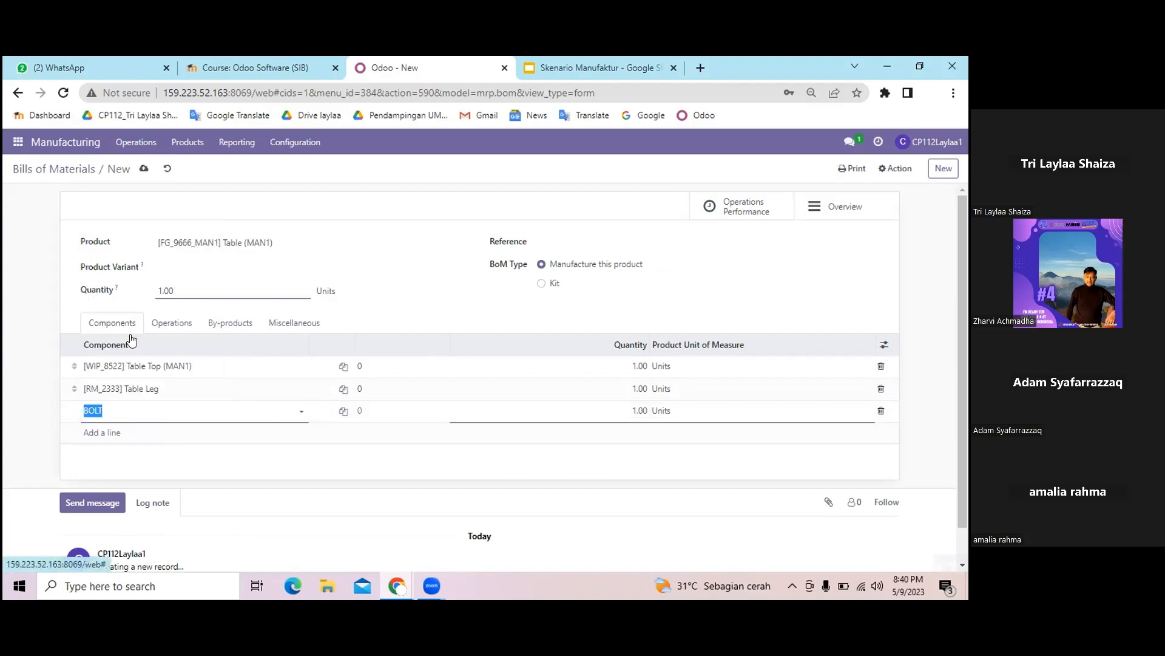
# Add [RM_25630] Screw as the fourth component, check it against the BoM sheet, and save the bill of materials
pyautogui.click(113, 433)
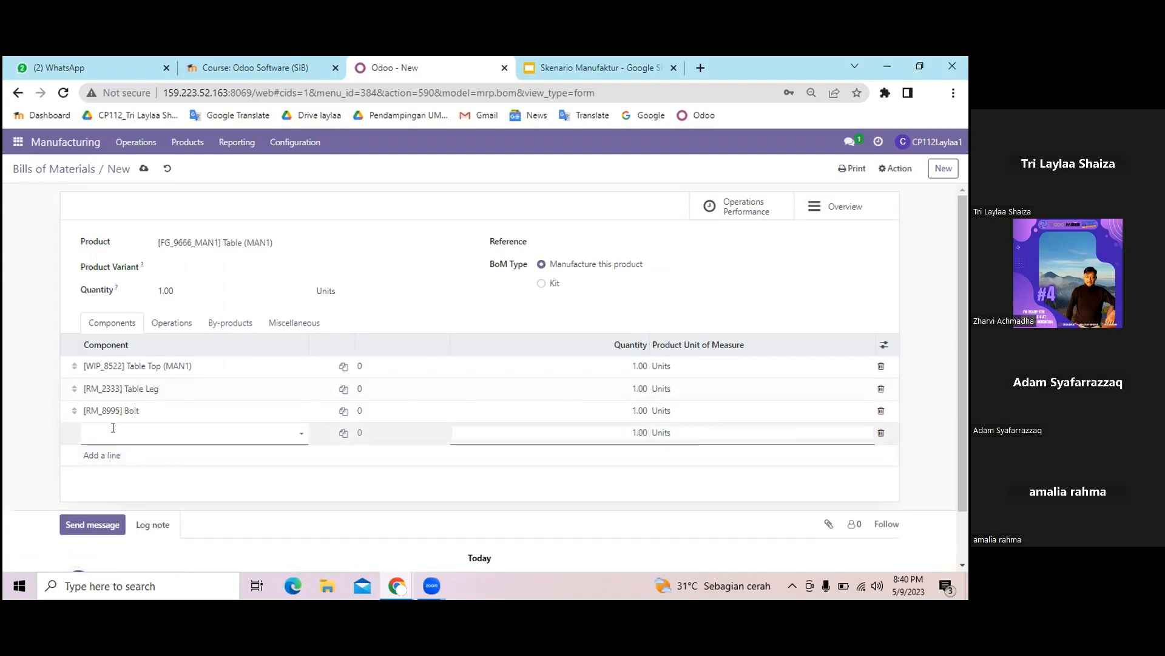
pyautogui.write('SCREW')
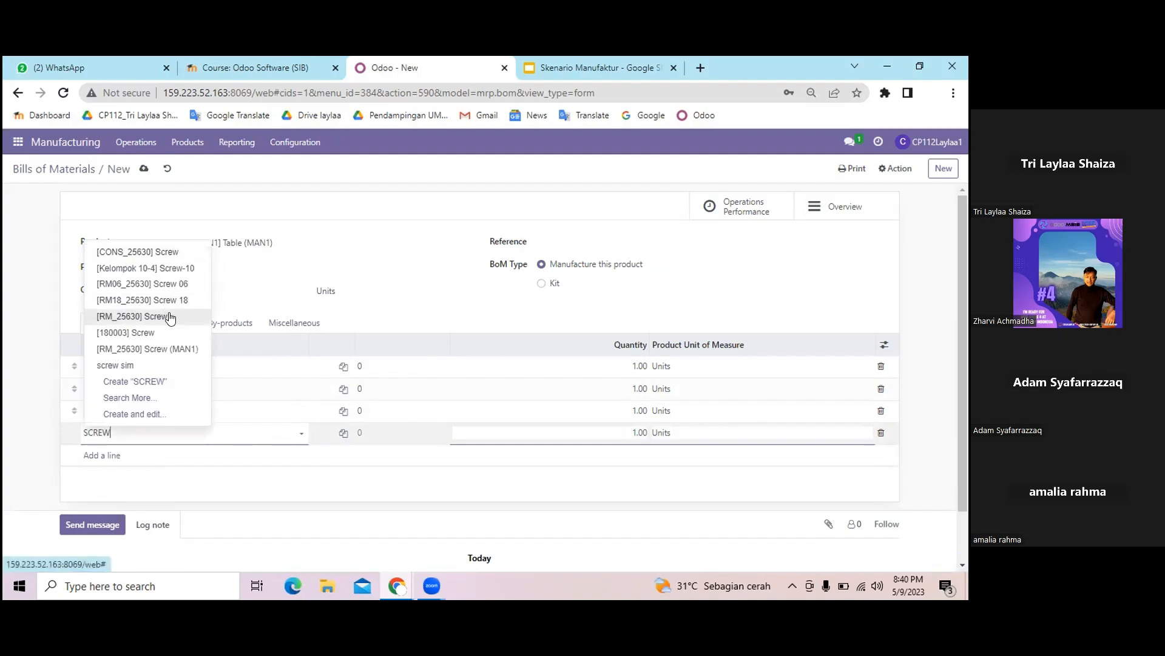
pyautogui.click(170, 316)
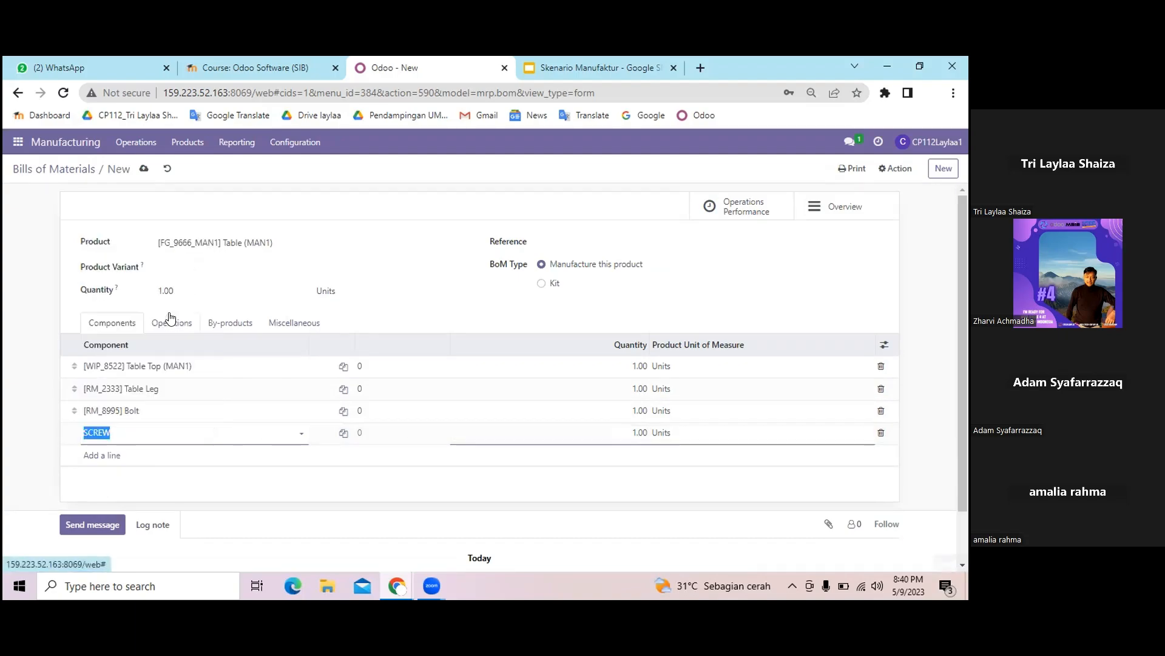
pyautogui.click(921, 65)
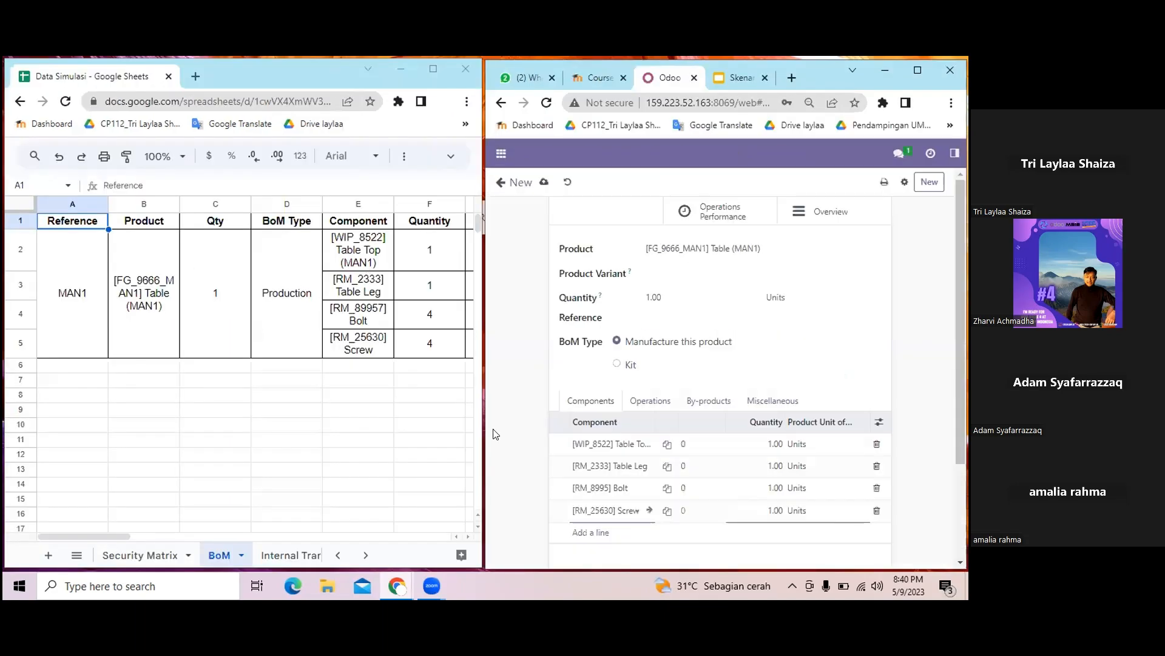
pyautogui.click(917, 67)
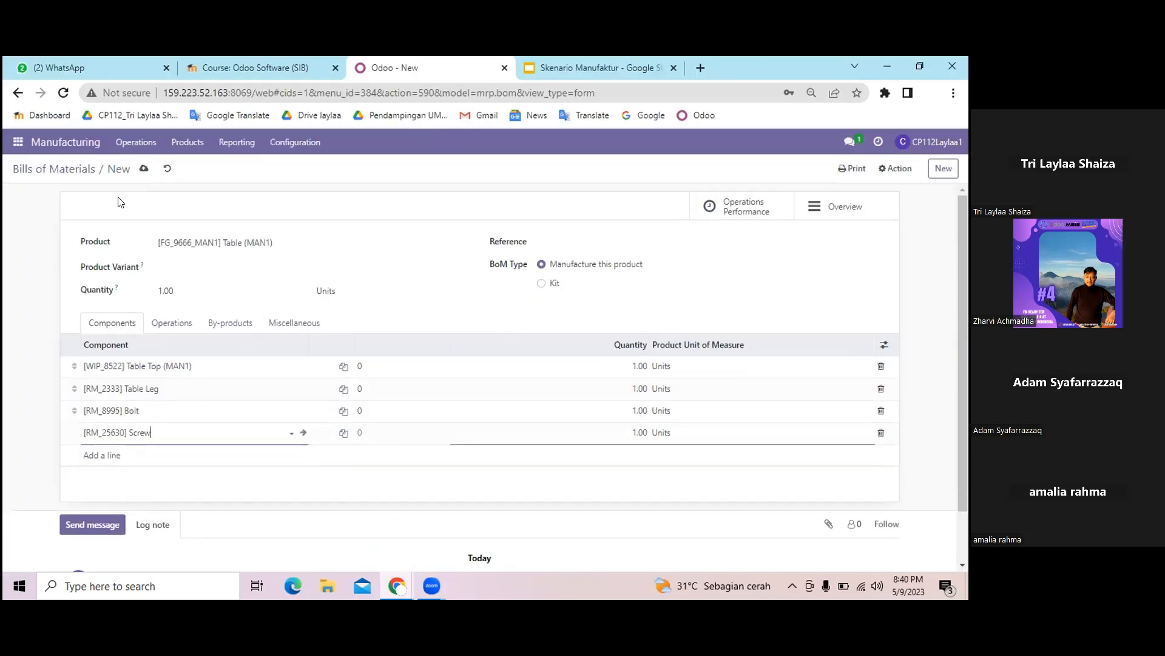
pyautogui.click(144, 168)
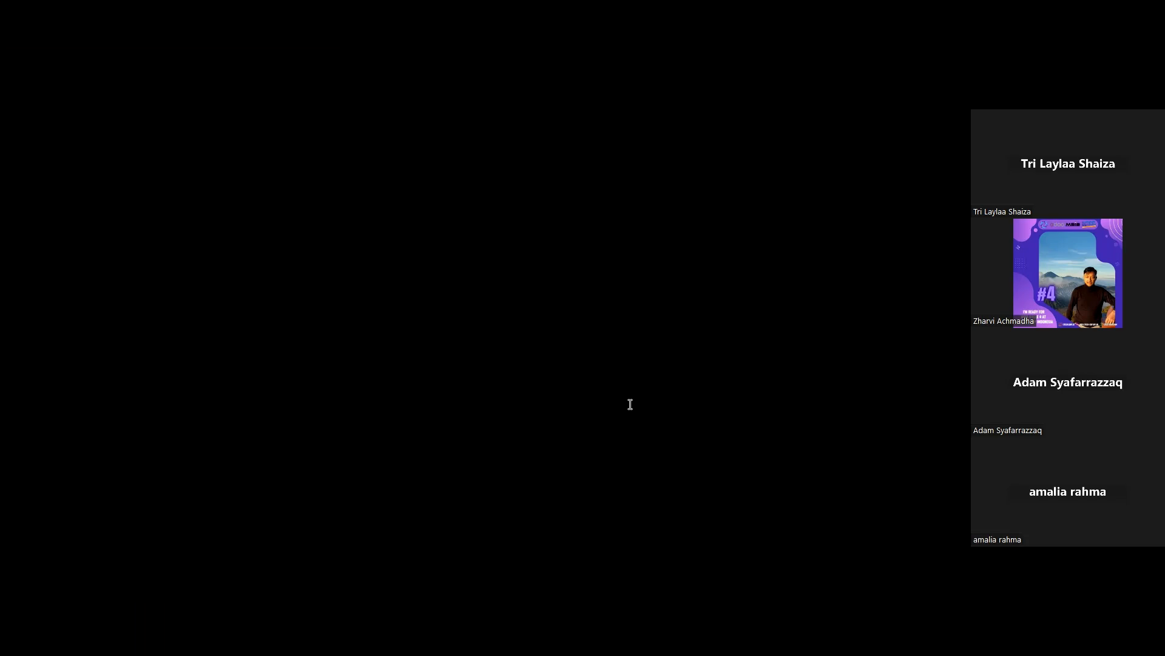
# Set the Bolt and Screw quantities to 4 each and save, checking quantities and units of measure against the BoM sheet
pyautogui.click(630, 405)
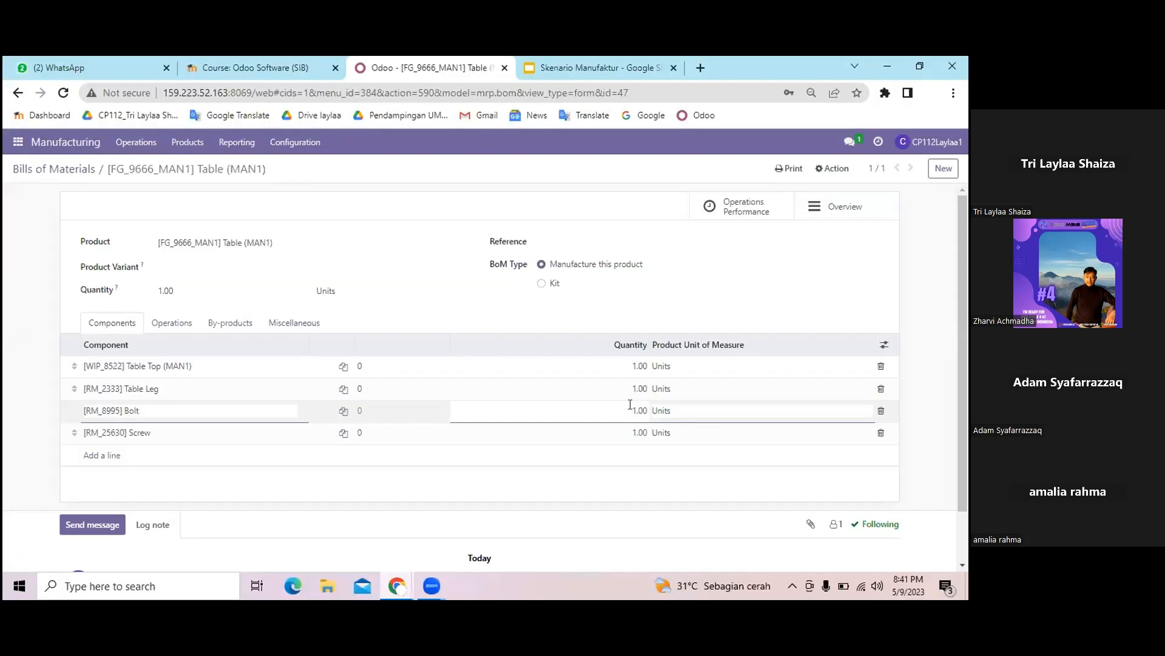
pyautogui.click(635, 432)
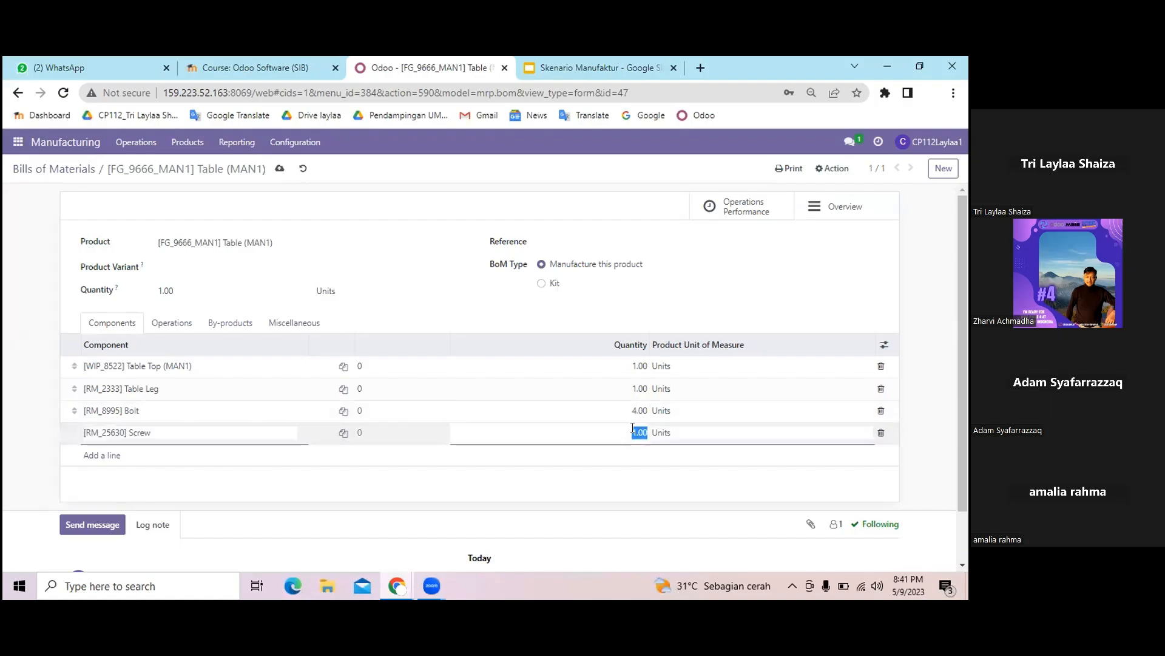
pyautogui.click(633, 430)
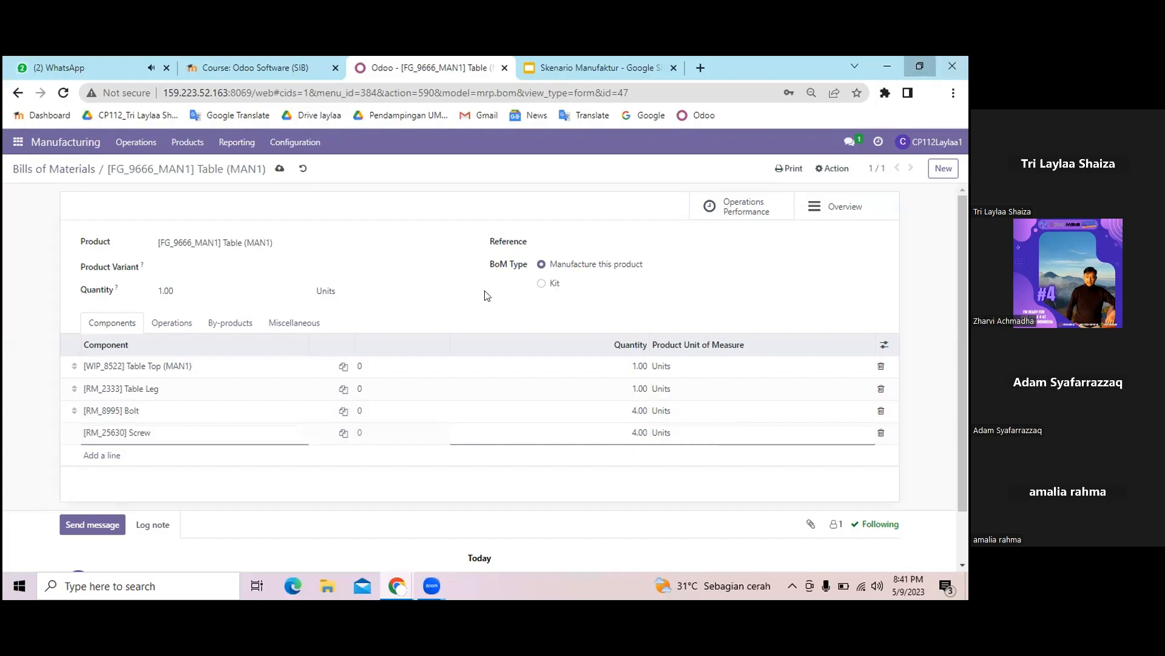
pyautogui.click(919, 66)
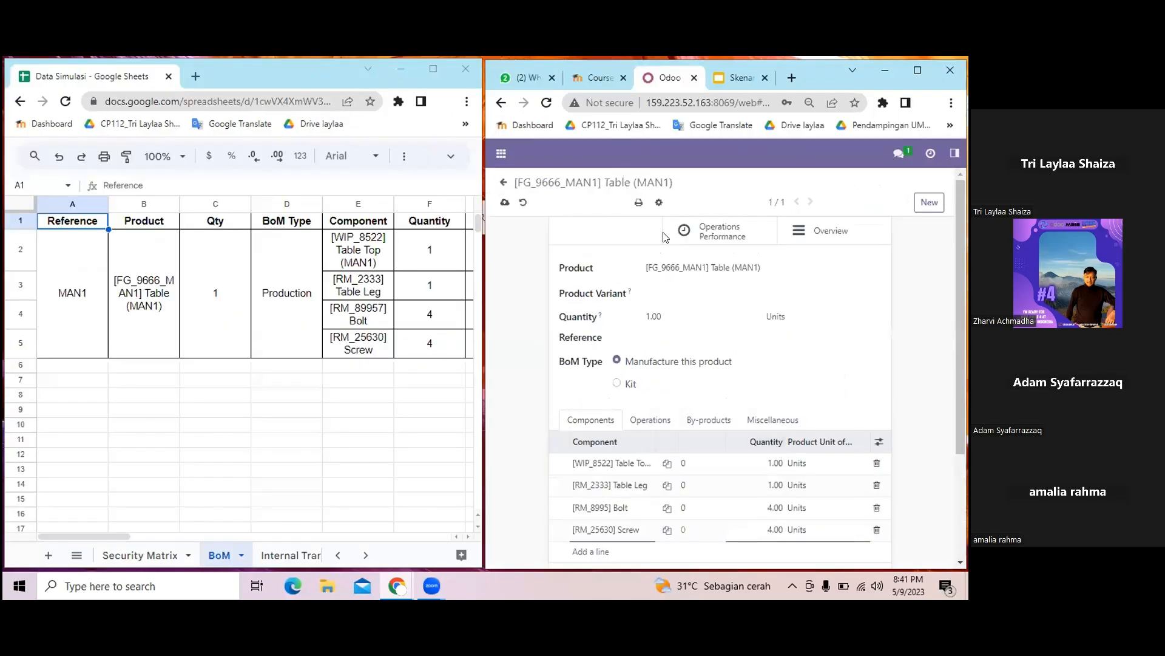
pyautogui.click(505, 202)
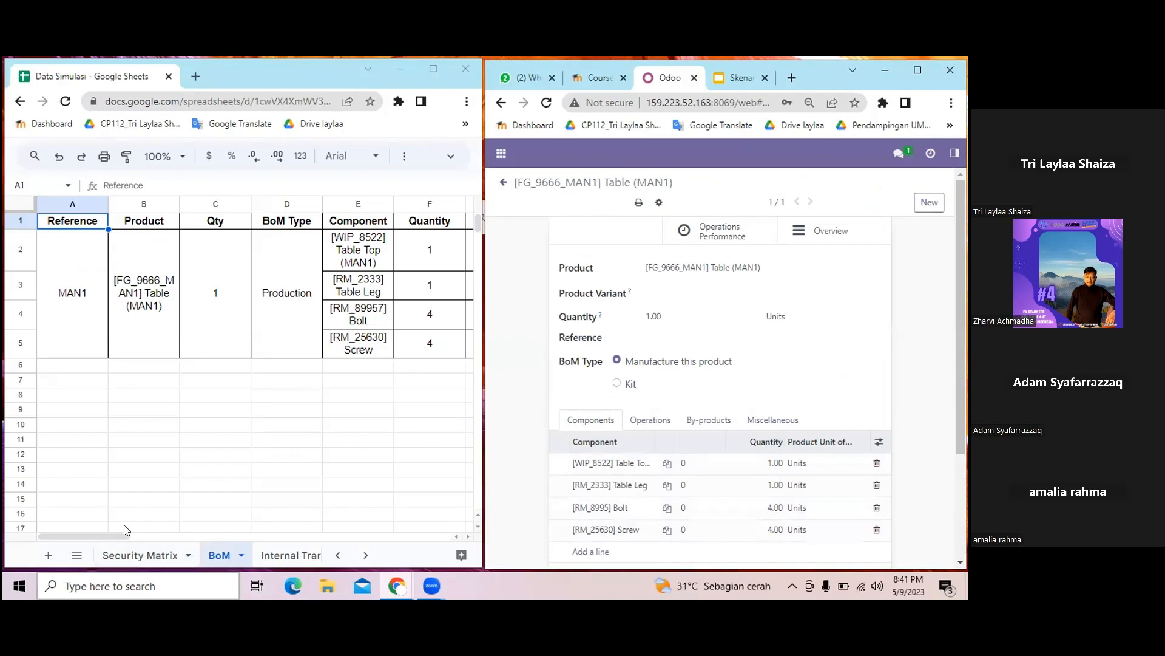
pyautogui.moveTo(108, 532); pyautogui.dragTo(168, 535)
pyautogui.click(912, 71)
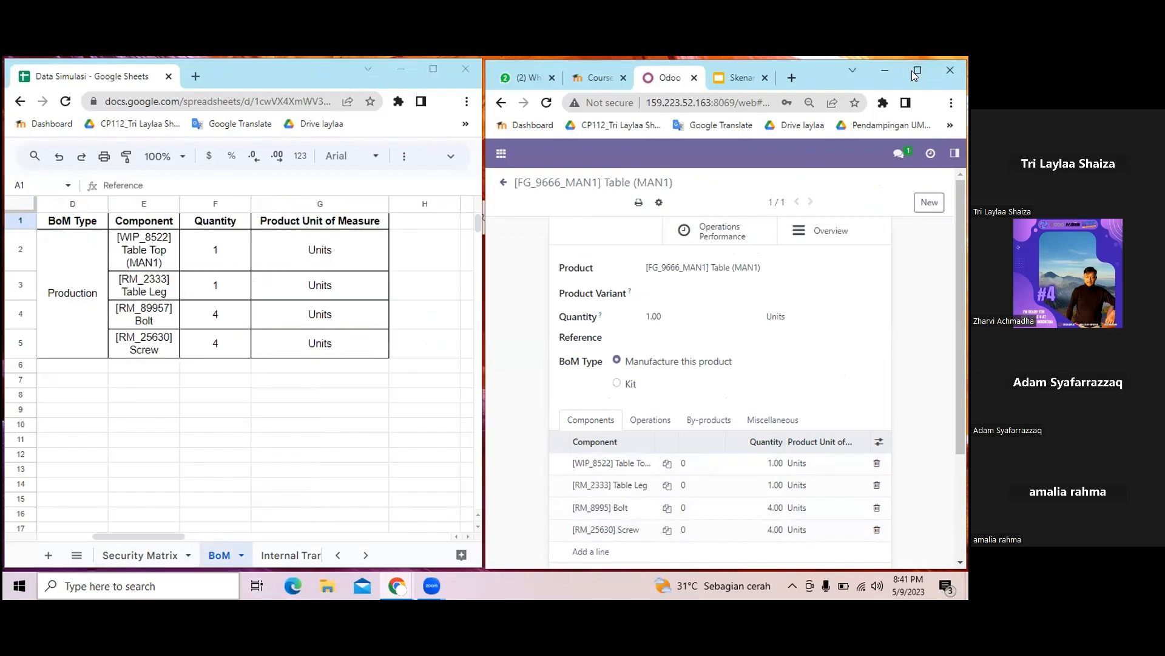
pyautogui.click(912, 71)
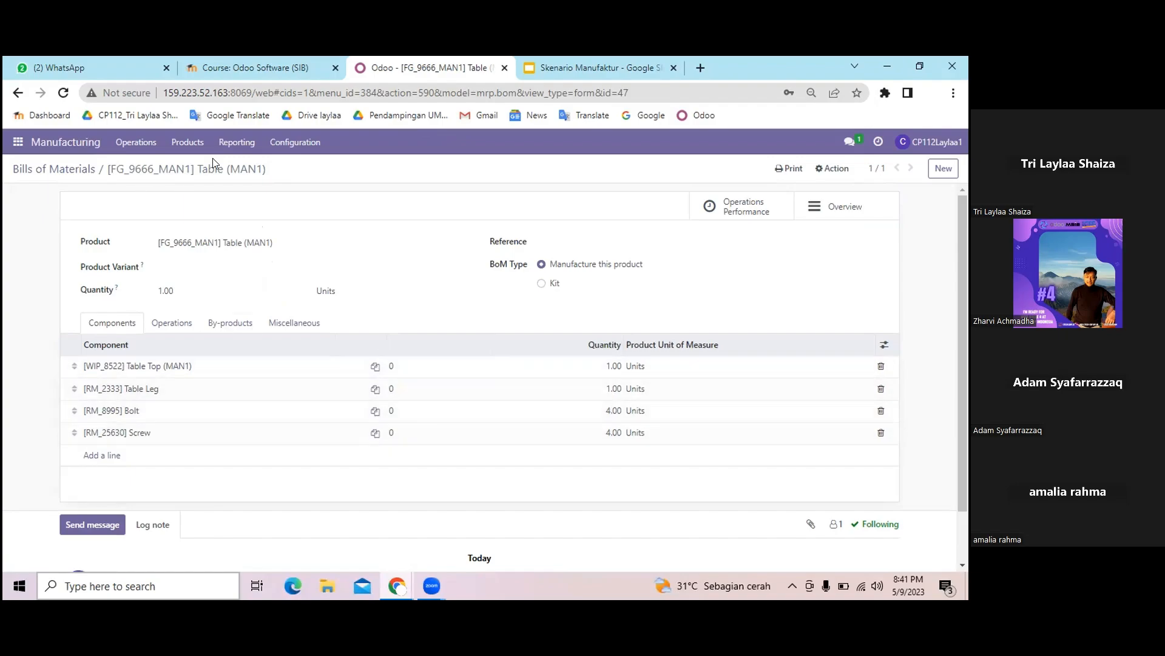
# Open the Manufacturing work centers list and search it for MAN1
pyautogui.click(301, 142)
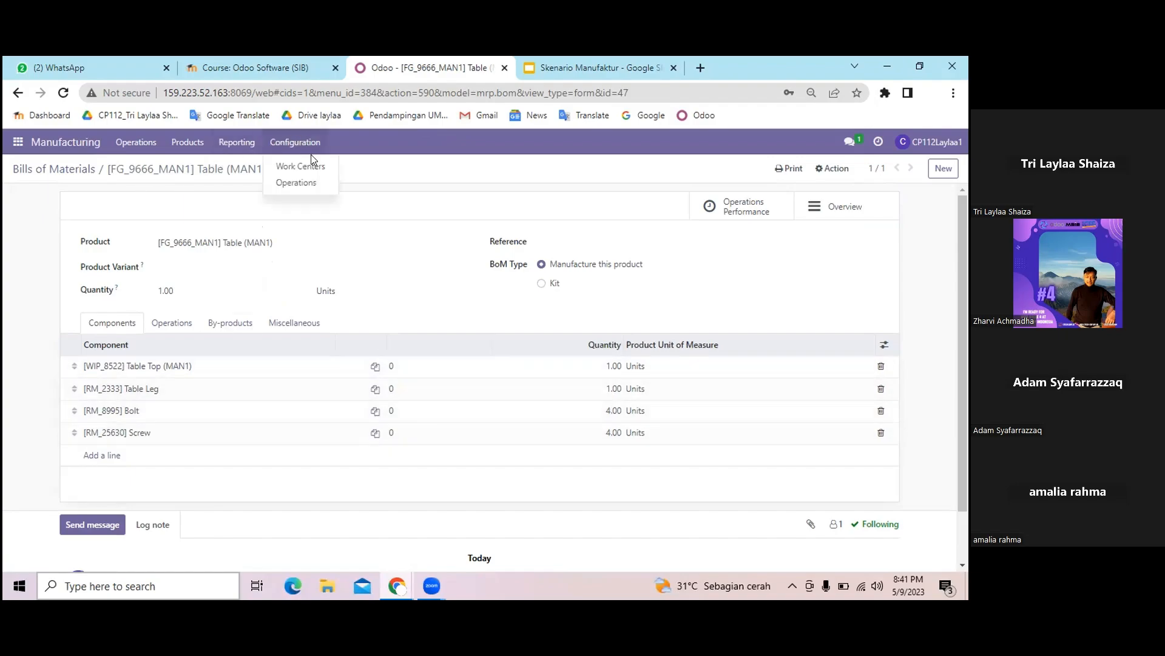
pyautogui.click(316, 165)
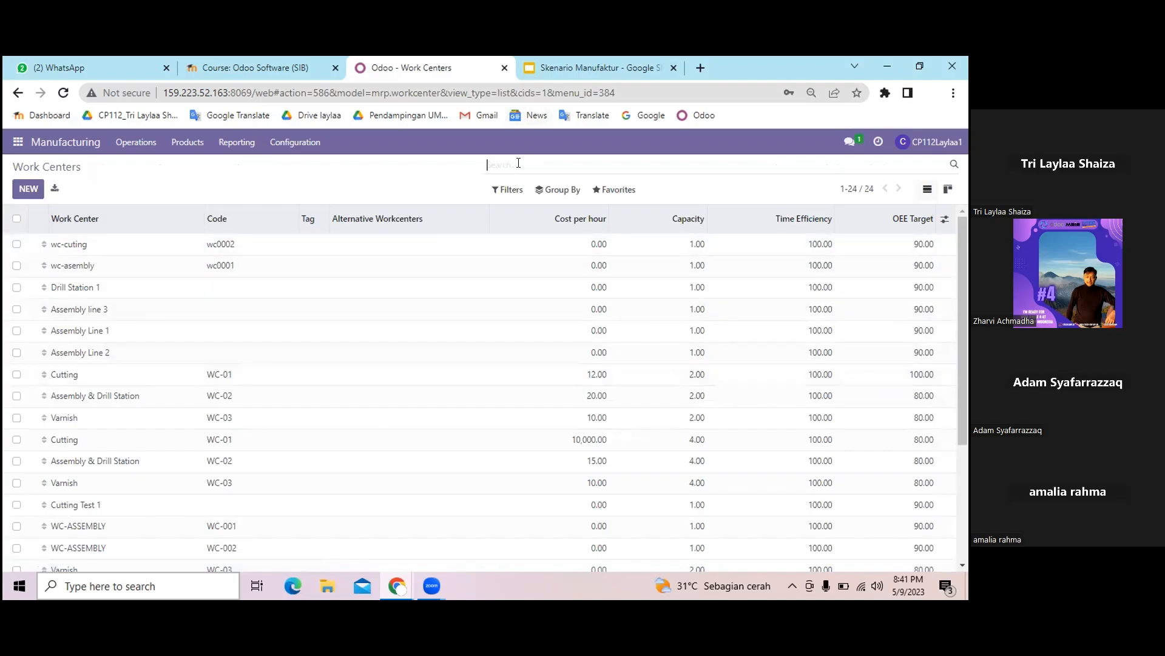
pyautogui.write('MAN1')
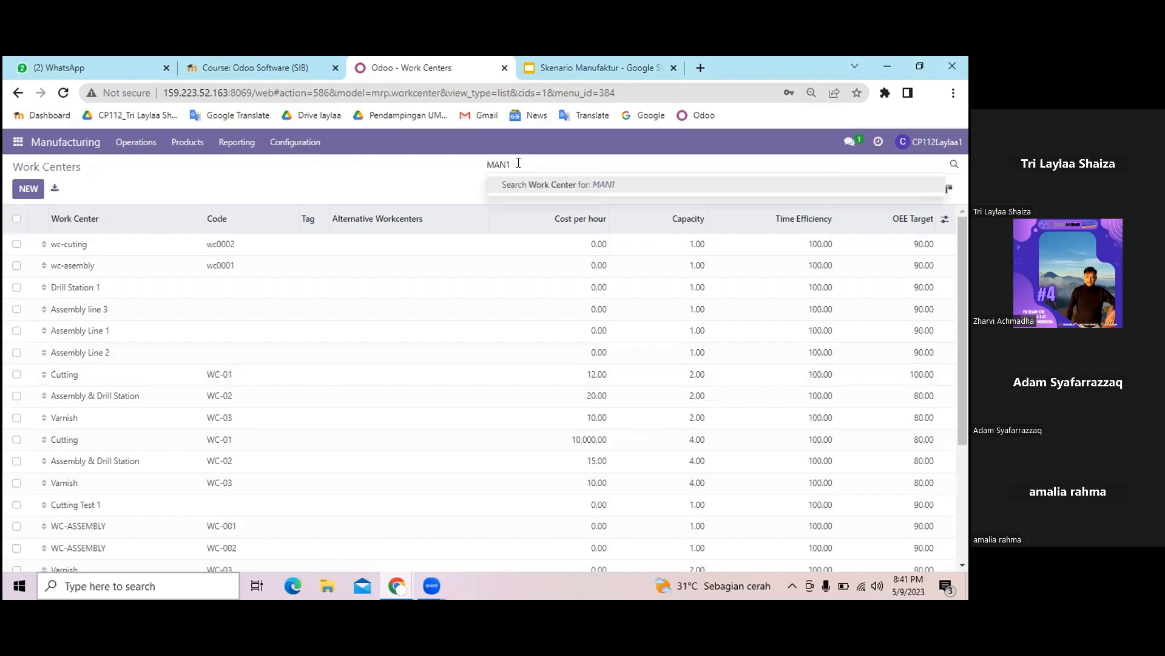
pyautogui.press('Return')
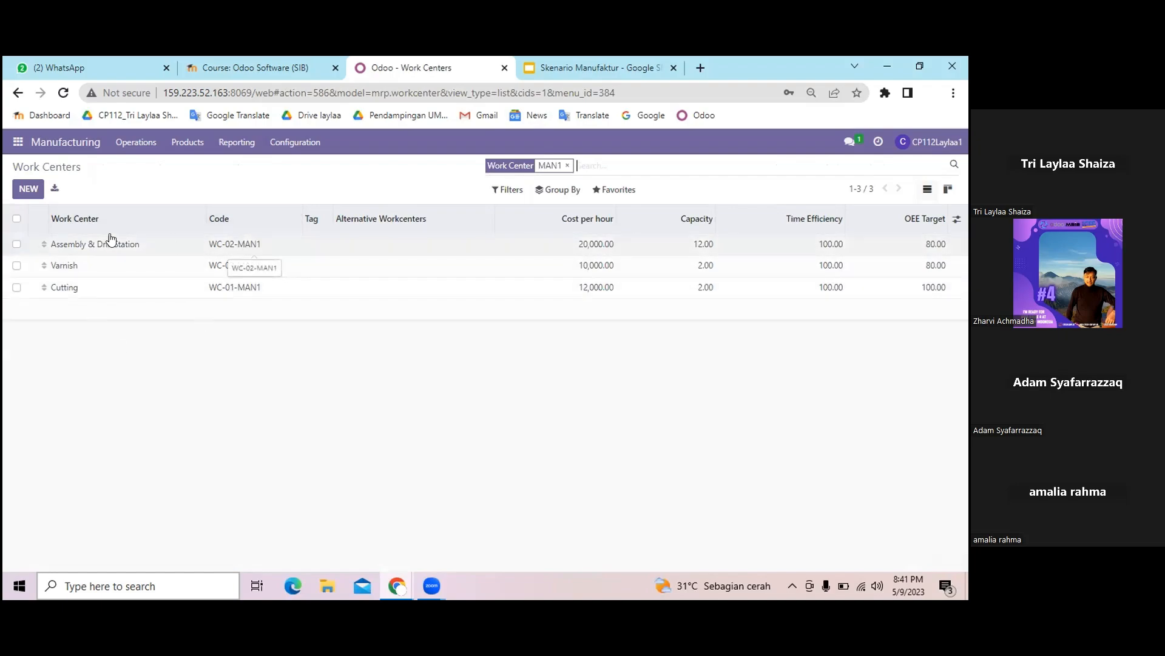
# Open a blank work center form and compare its fields with the Work Center sheet of the spreadsheet
pyautogui.click(27, 191)
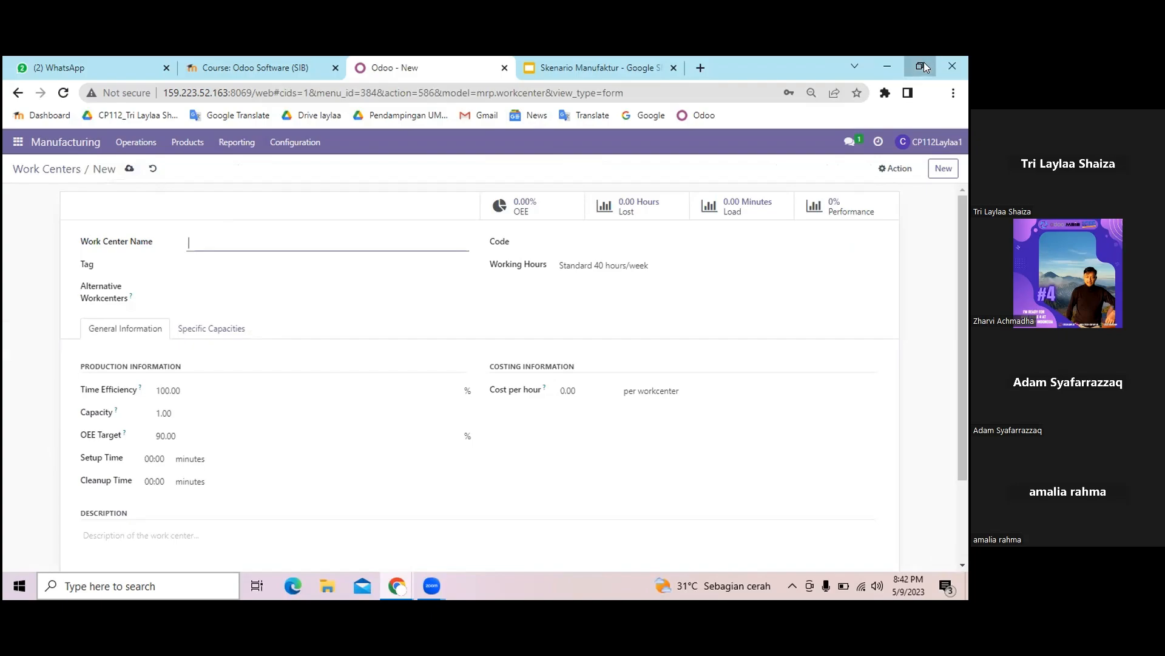
pyautogui.click(363, 553)
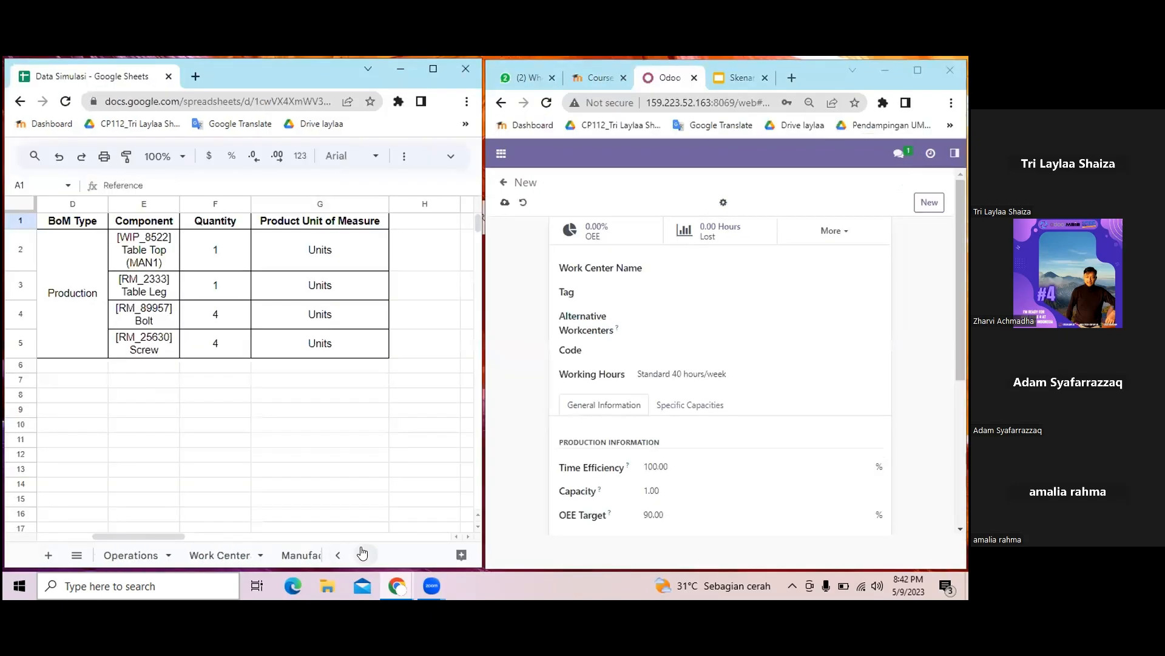
pyautogui.click(362, 552)
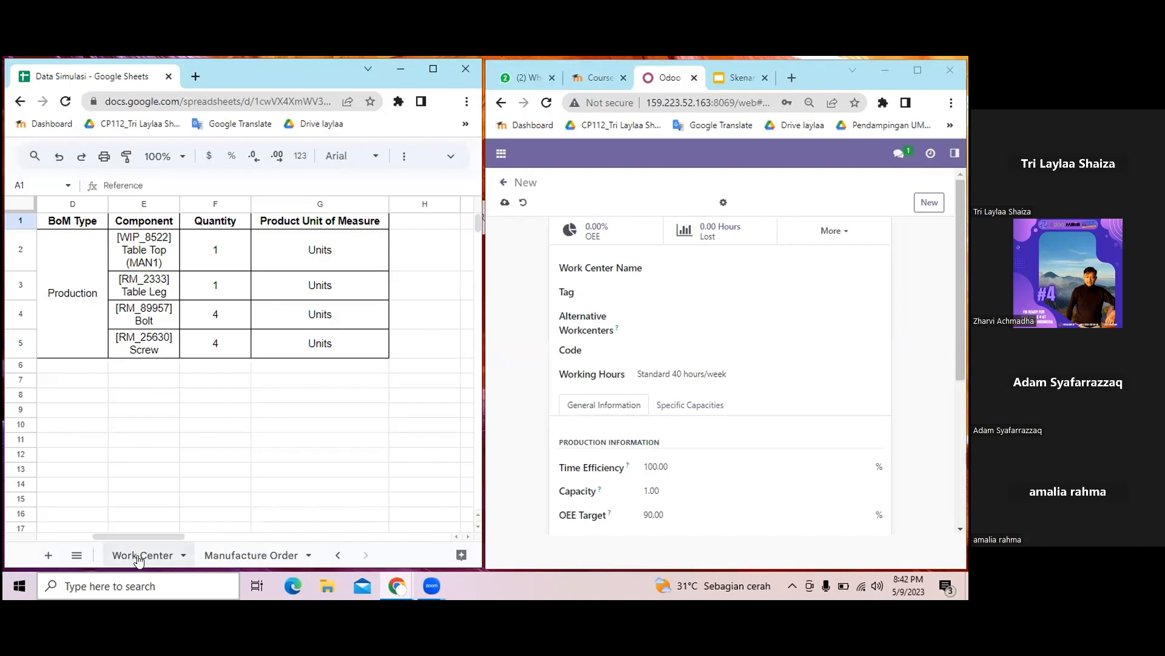
pyautogui.click(139, 557)
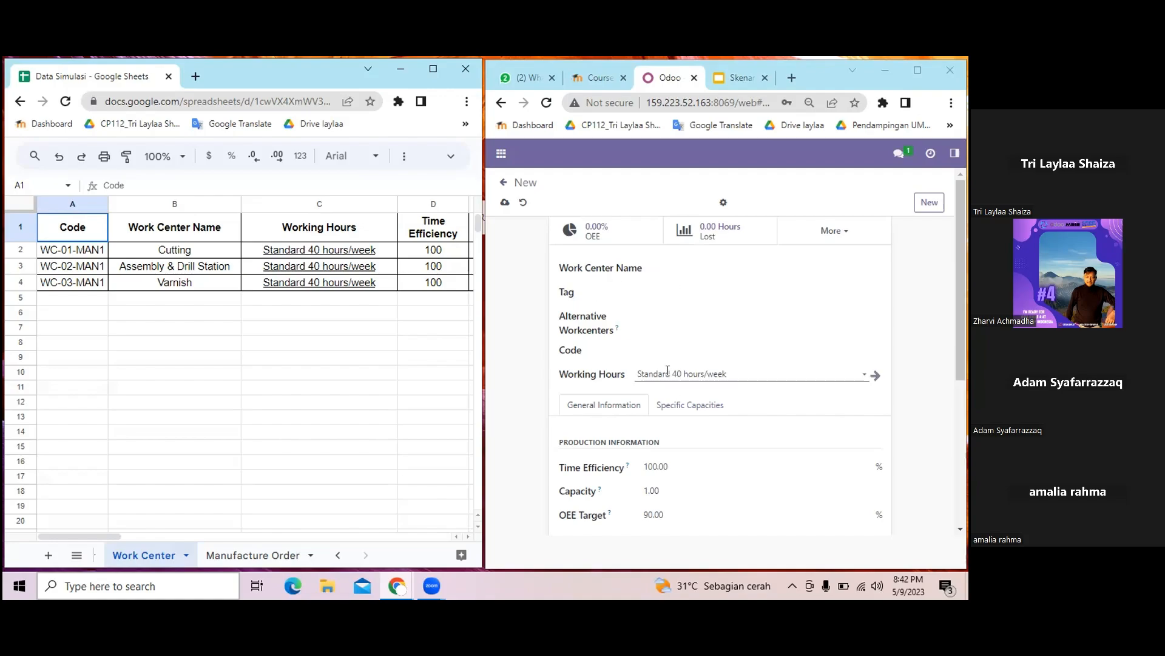
pyautogui.click(917, 72)
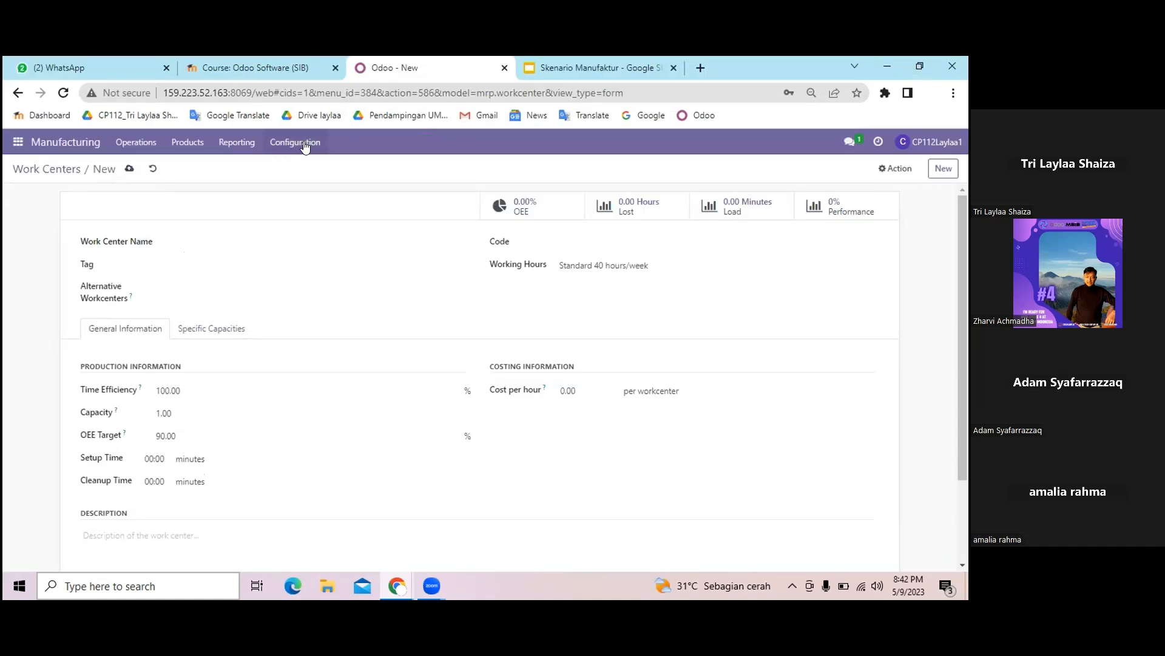
# Open the Manufacturing operations list and search for operations matching MAN1
pyautogui.click(305, 146)
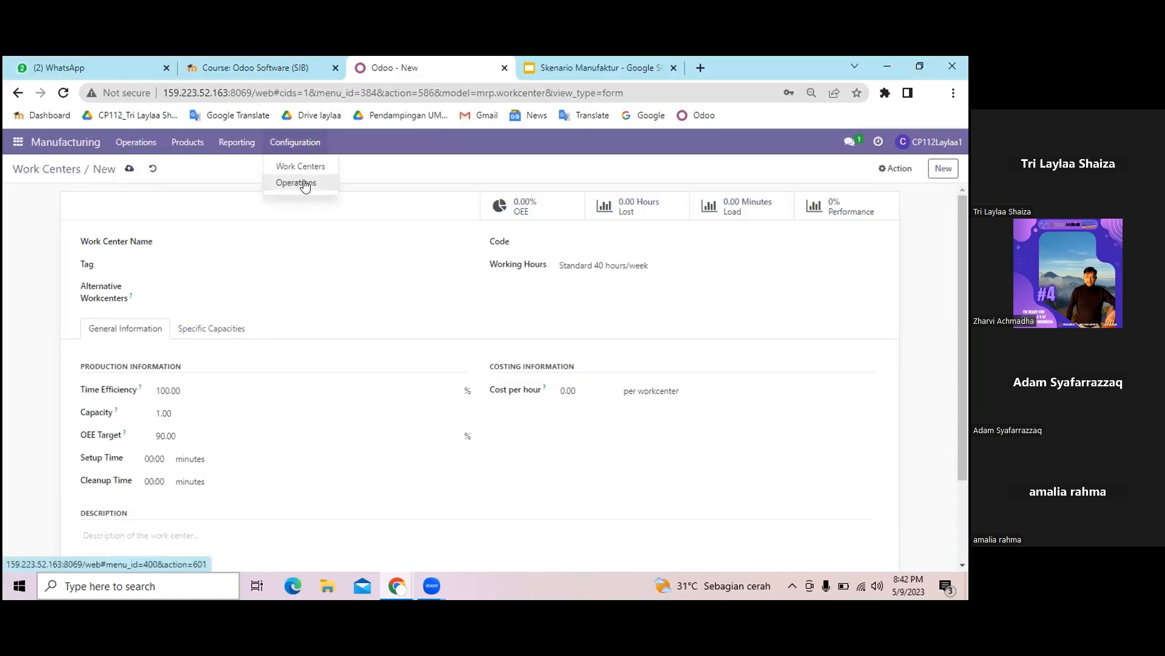
pyautogui.click(305, 184)
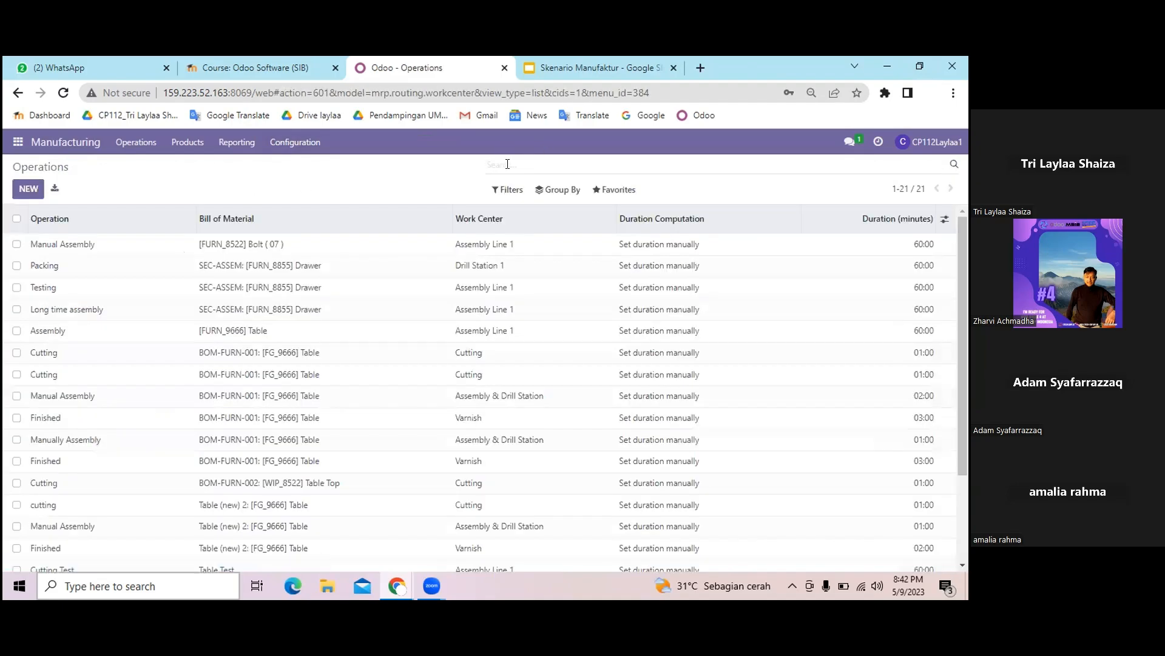
pyautogui.write('MAN')
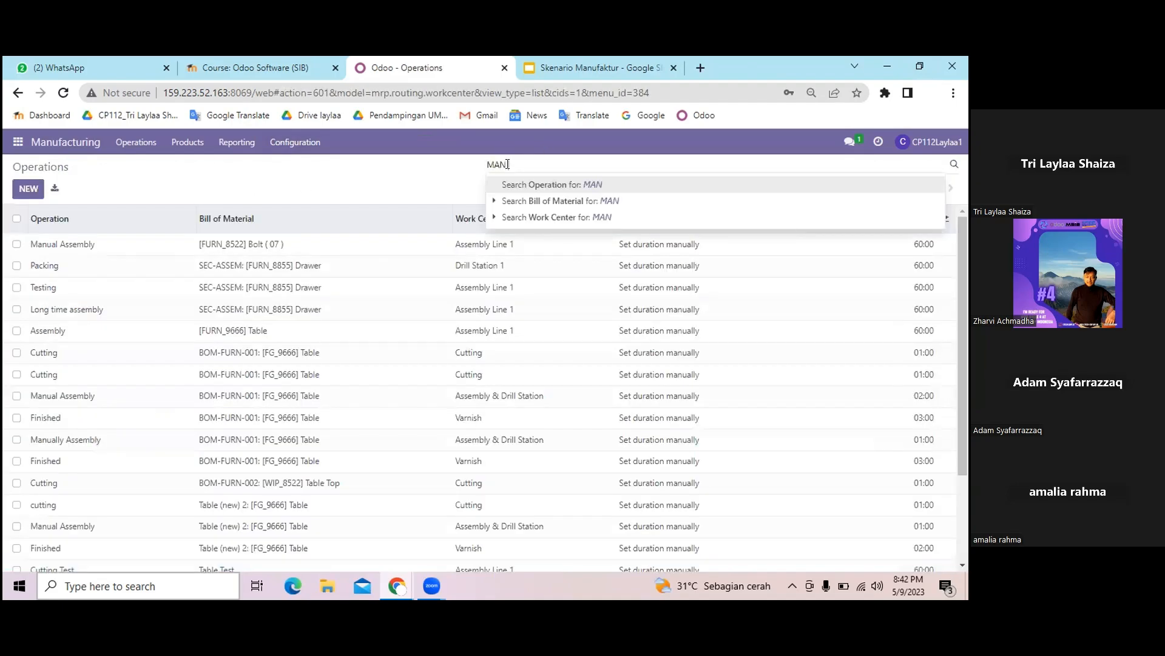
pyautogui.write('1')
pyautogui.press('Return')
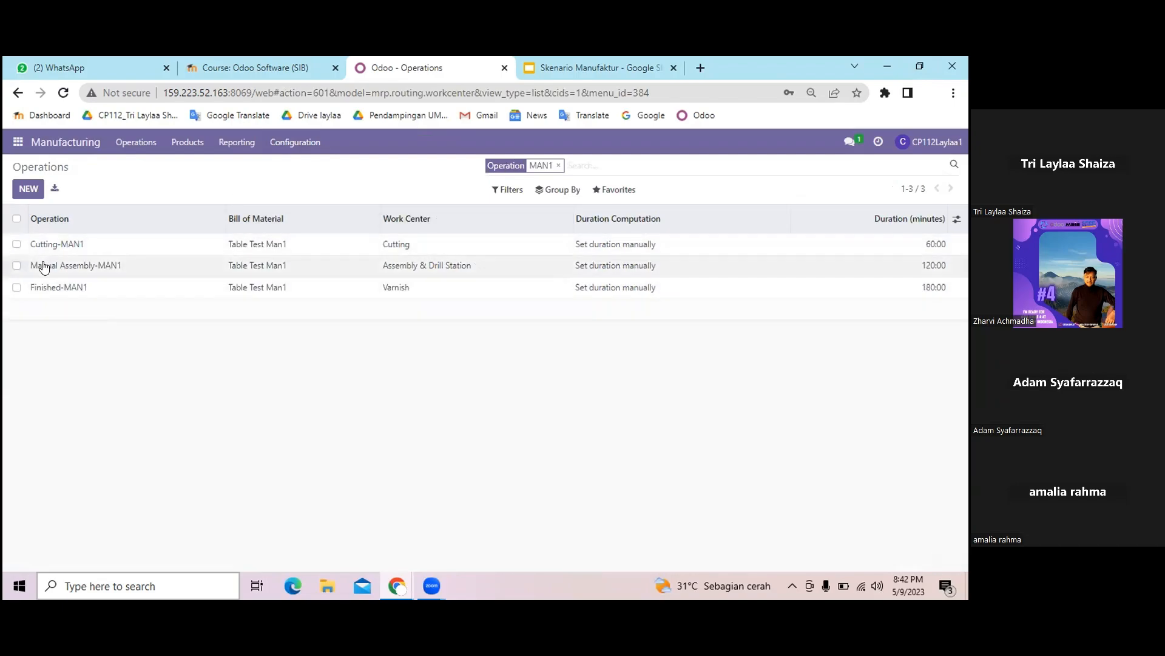
# Compare the MAN1 operations with the spreadsheet's Operations sheet, and check the work center choices on a blank operation form
pyautogui.click(927, 61)
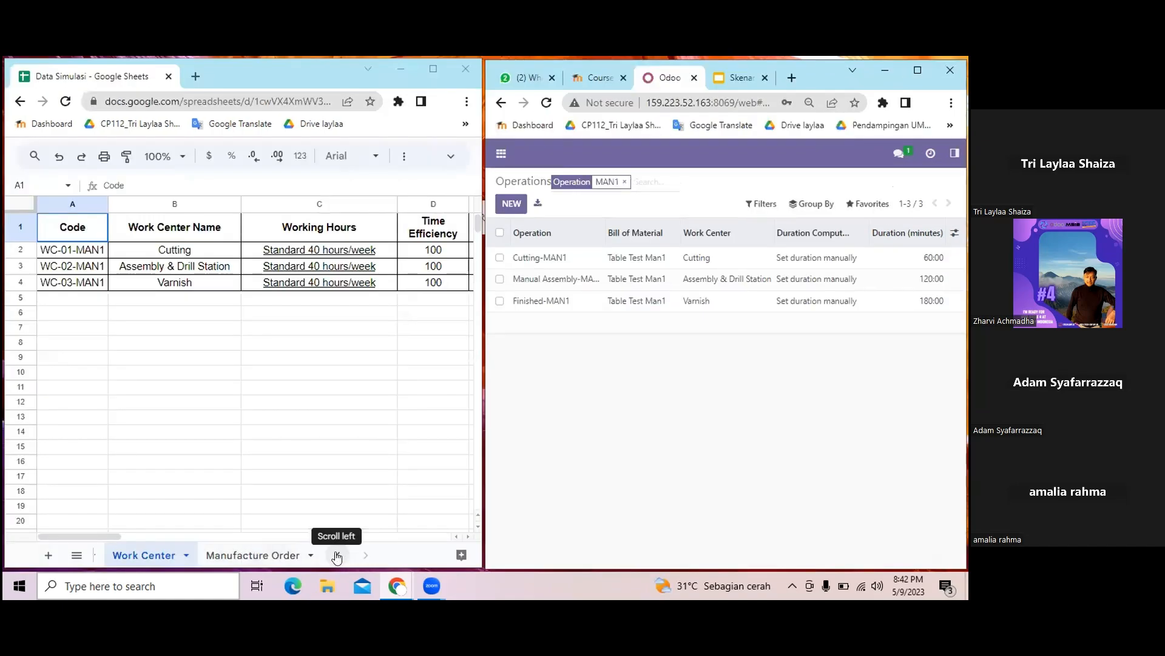
pyautogui.click(337, 555)
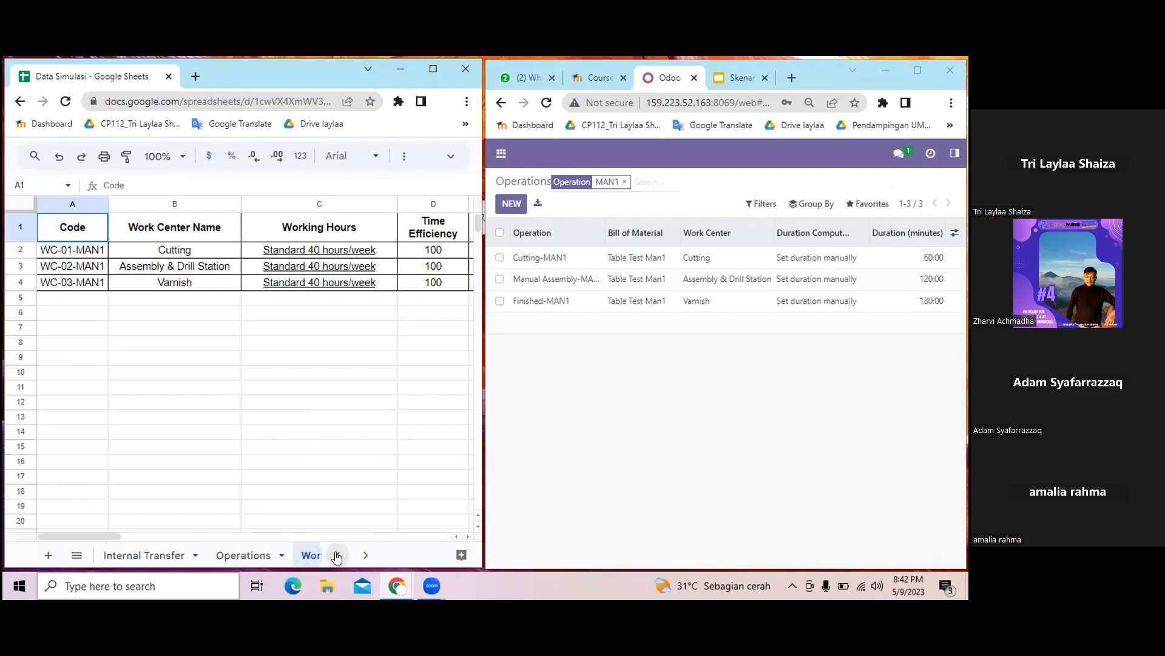
pyautogui.click(230, 554)
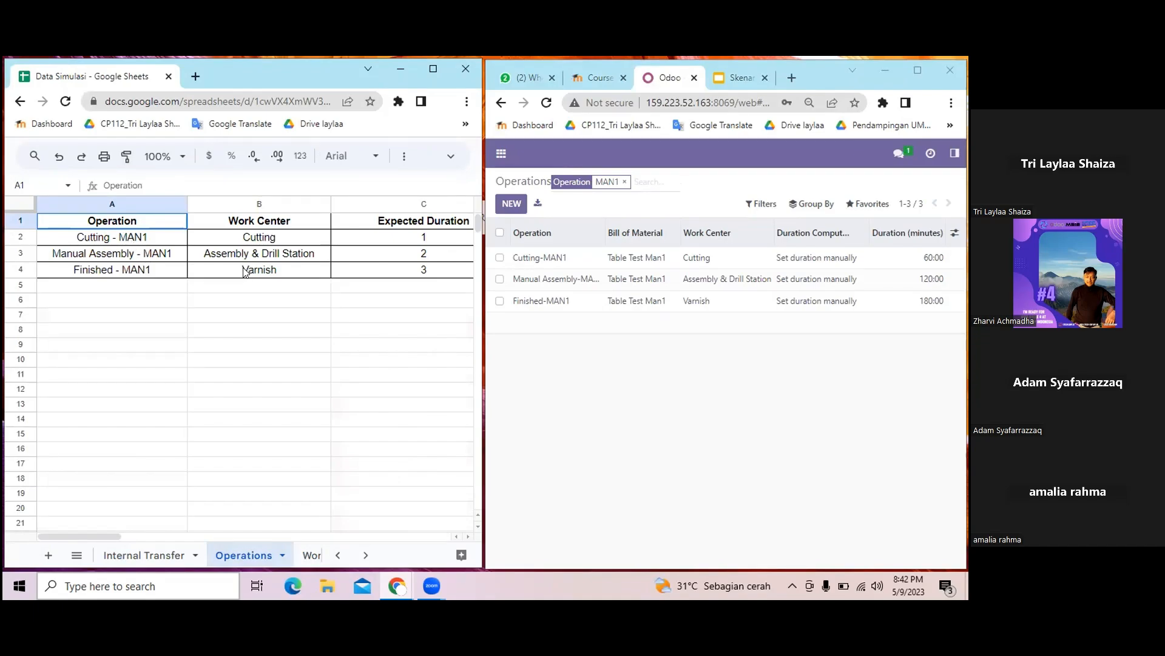
pyautogui.click(916, 72)
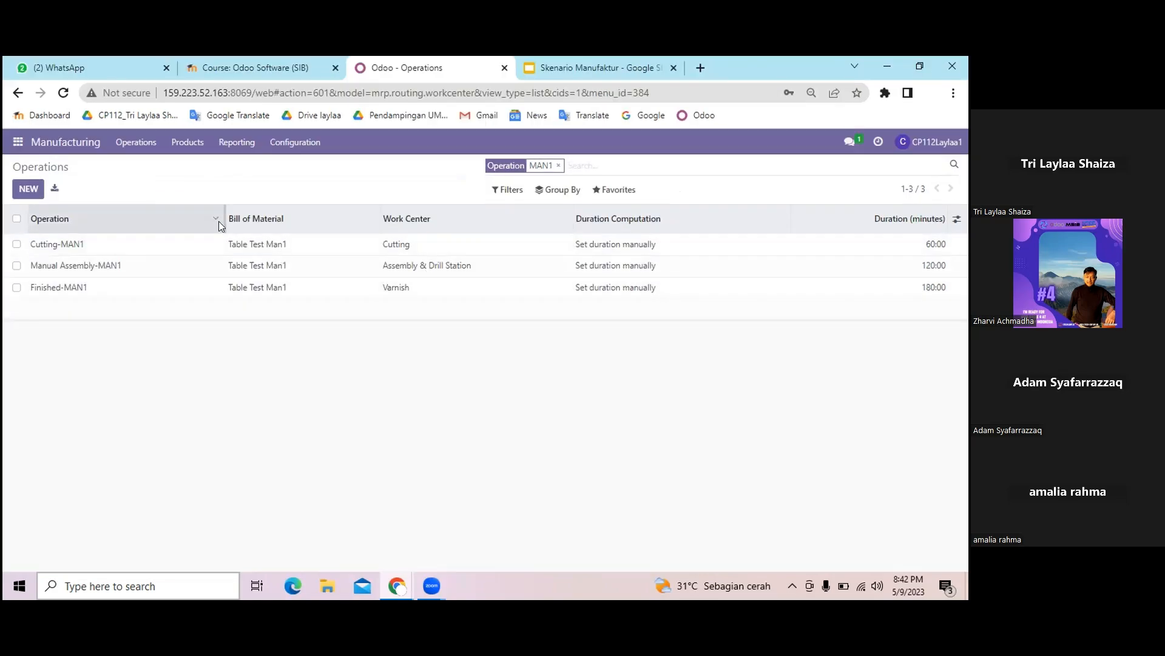
pyautogui.click(27, 189)
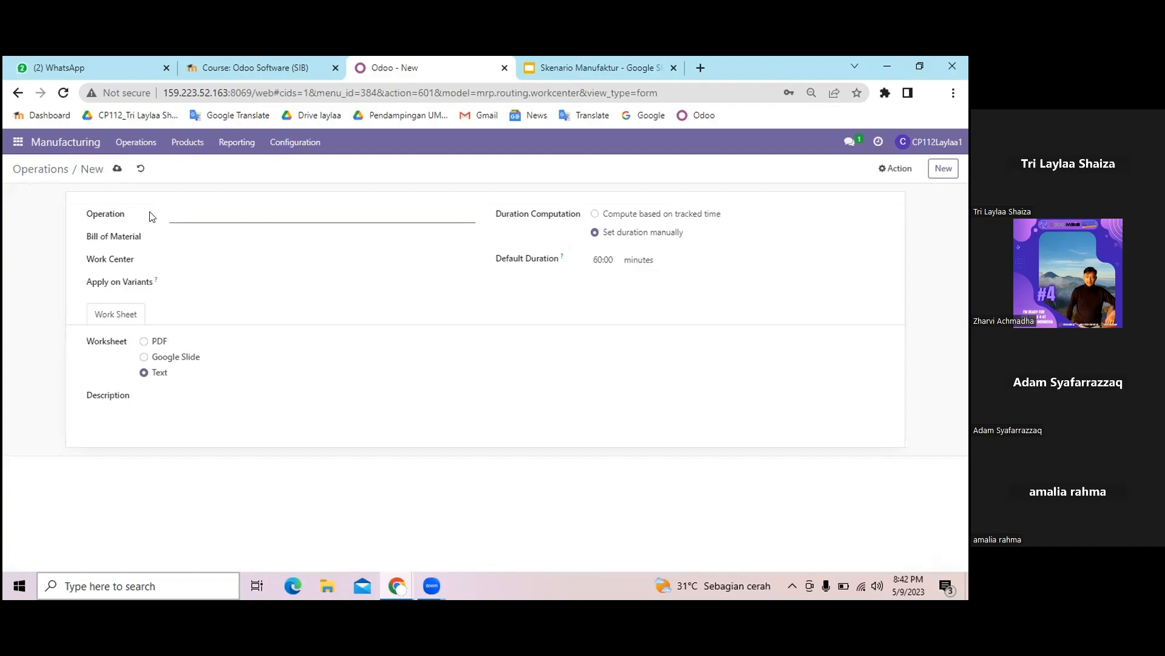
pyautogui.click(207, 259)
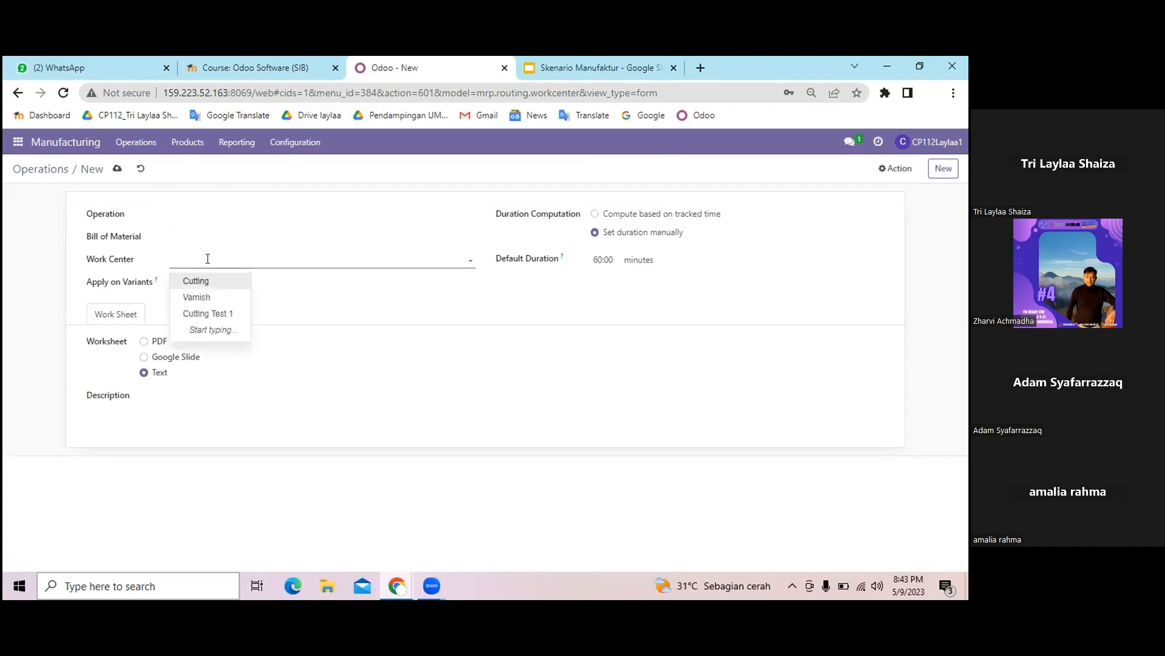
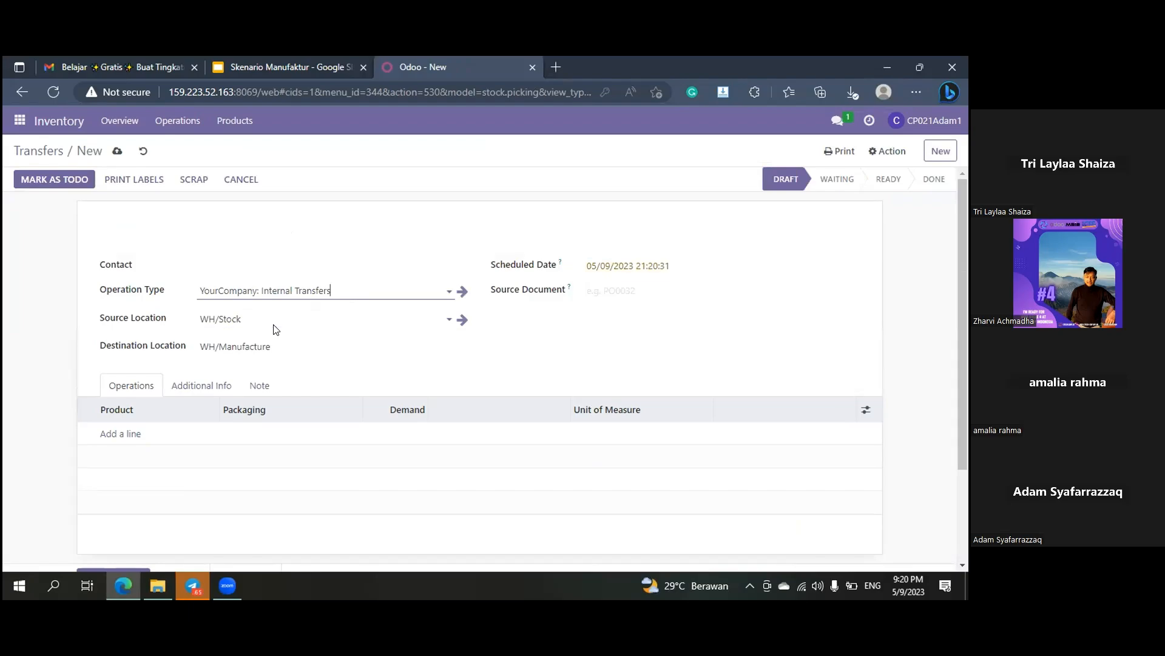
# Set the internal transfer's destination location to WH/Pre-Production by searching the locations for "pre"
pyautogui.click(269, 344)
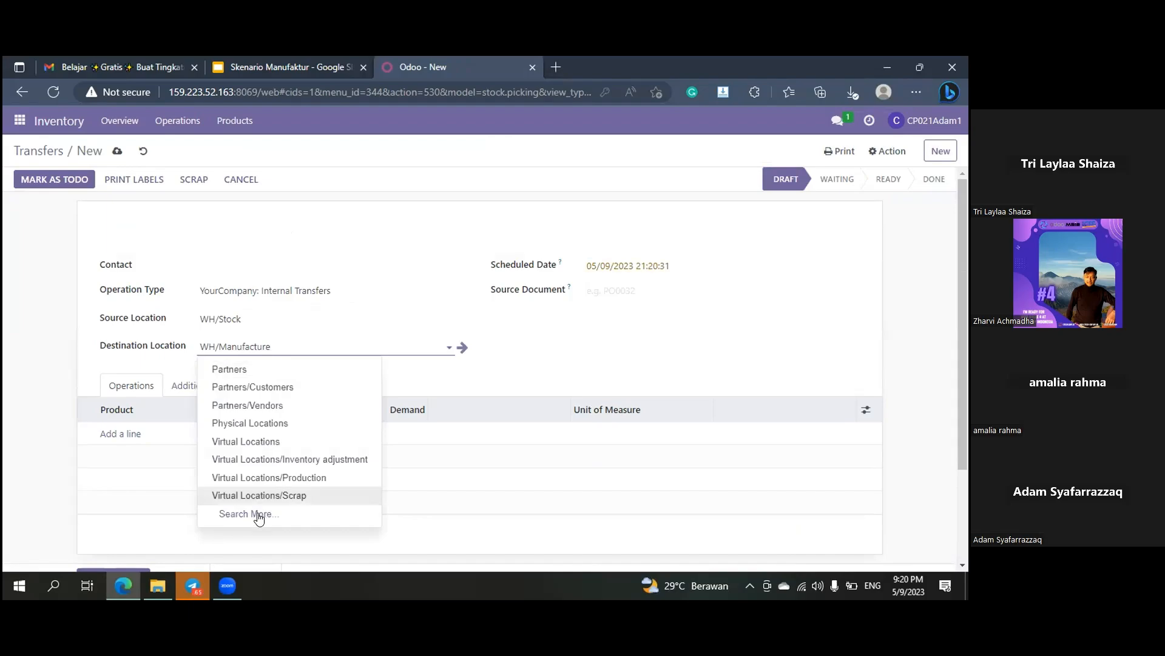
pyautogui.click(259, 515)
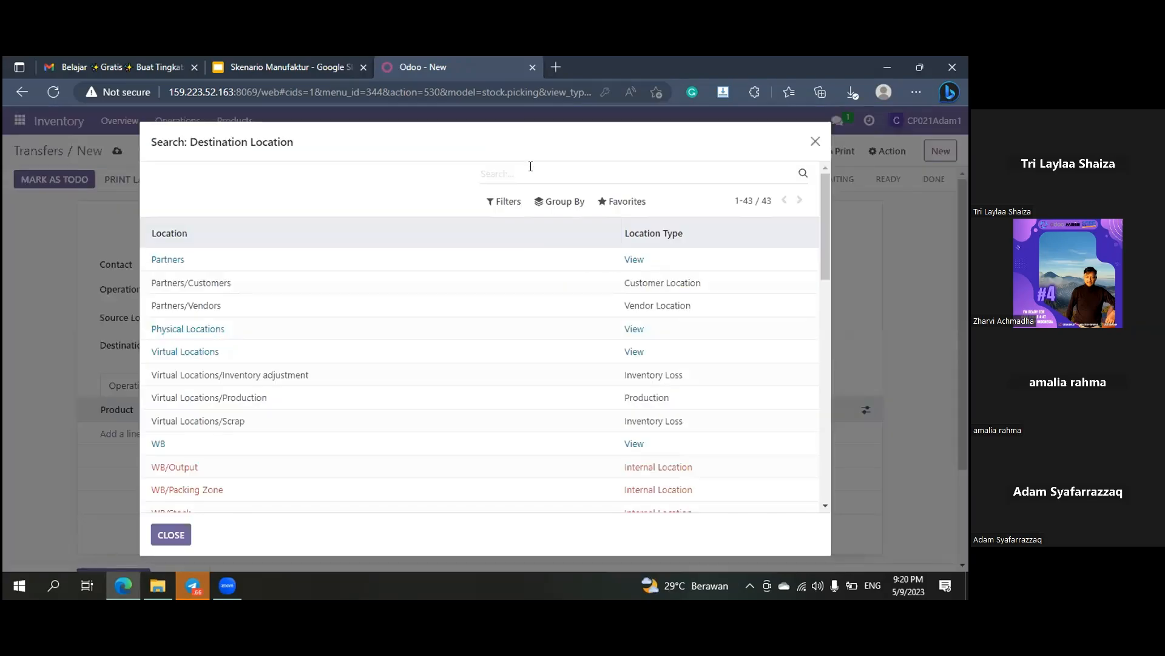
pyautogui.write('pre')
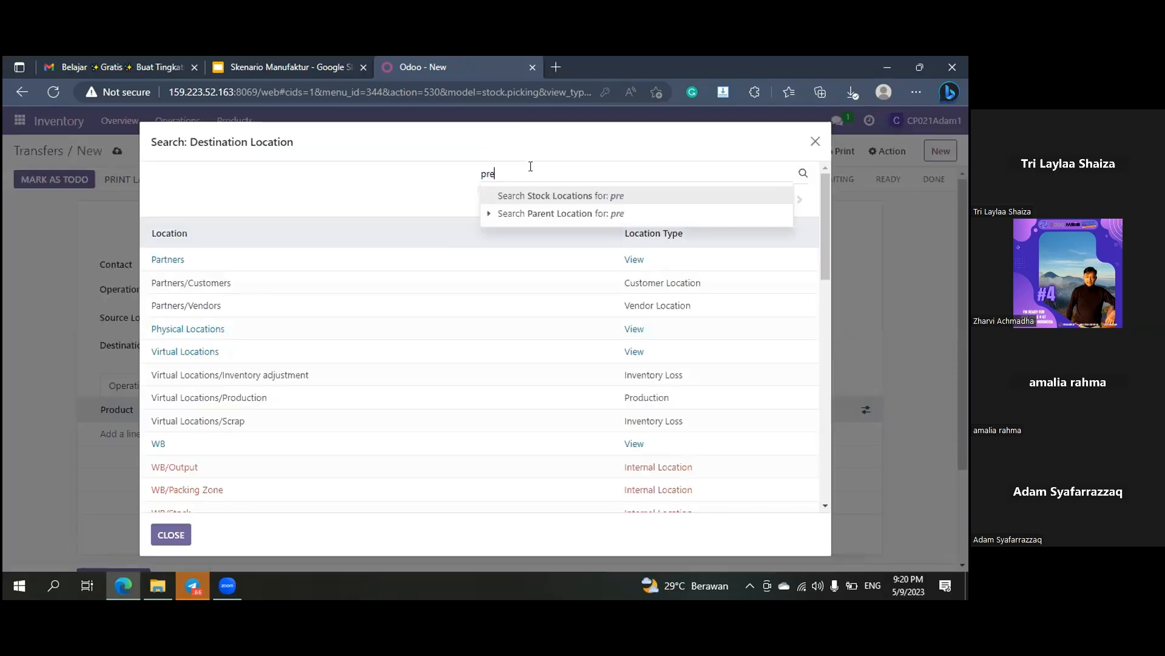
pyautogui.press('Return')
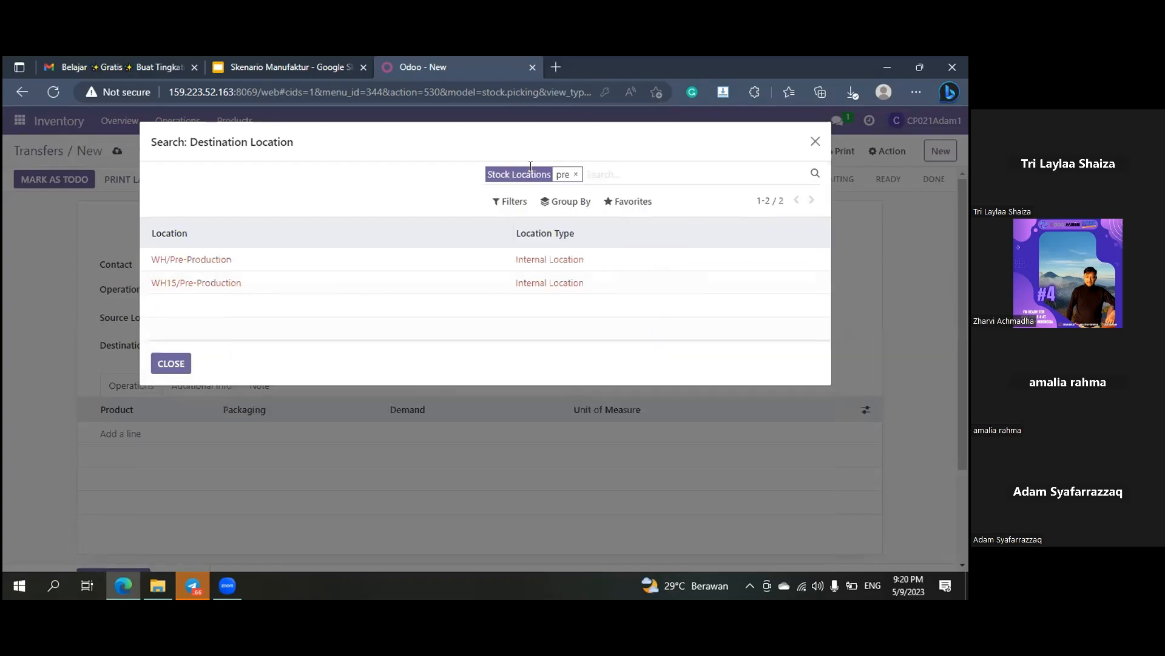
pyautogui.click(236, 265)
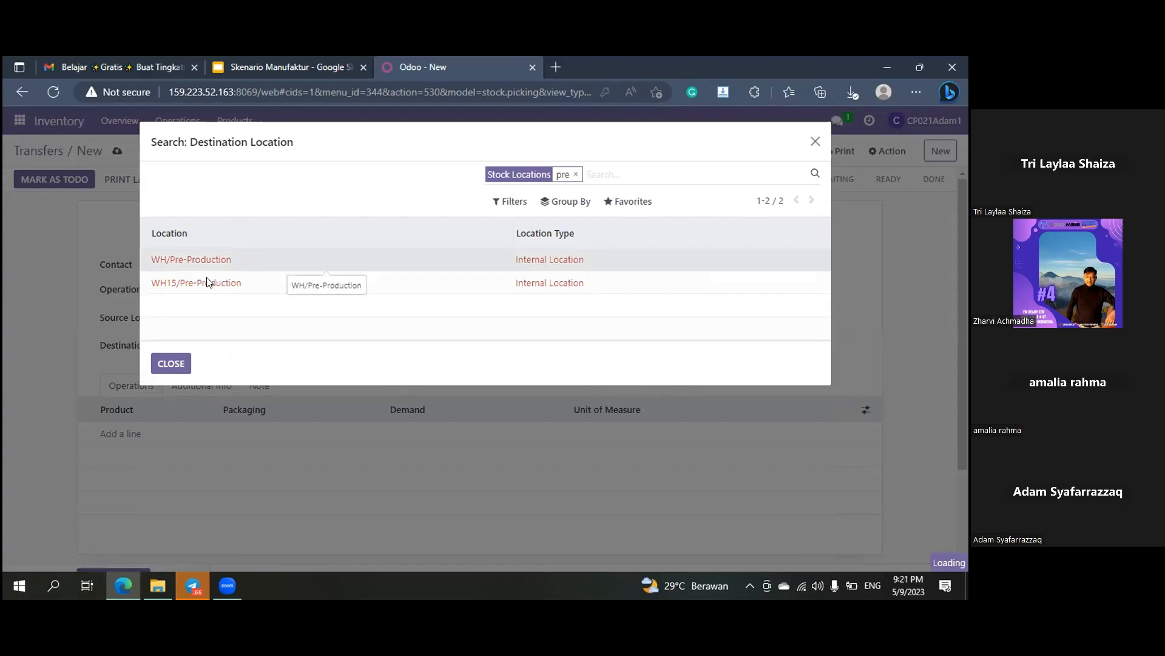
# Add [WIP_8522] Table Top (MAN1) as the first product line of the transfer
pyautogui.scroll(-2, 294, 408)
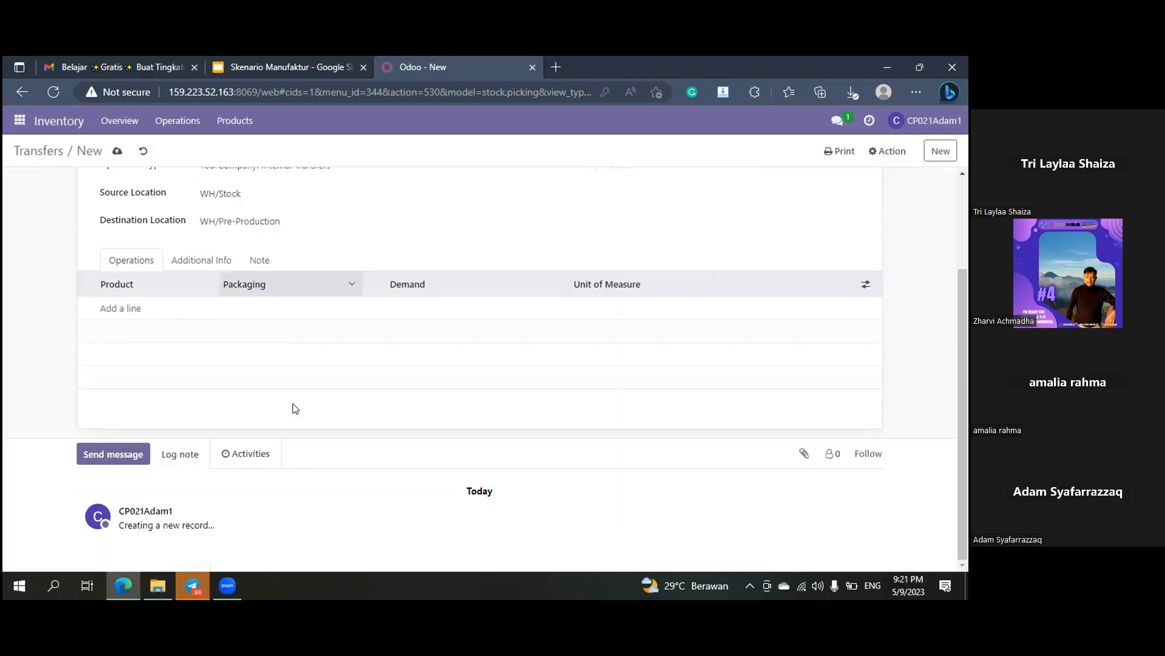
pyautogui.scroll(2, 131, 432)
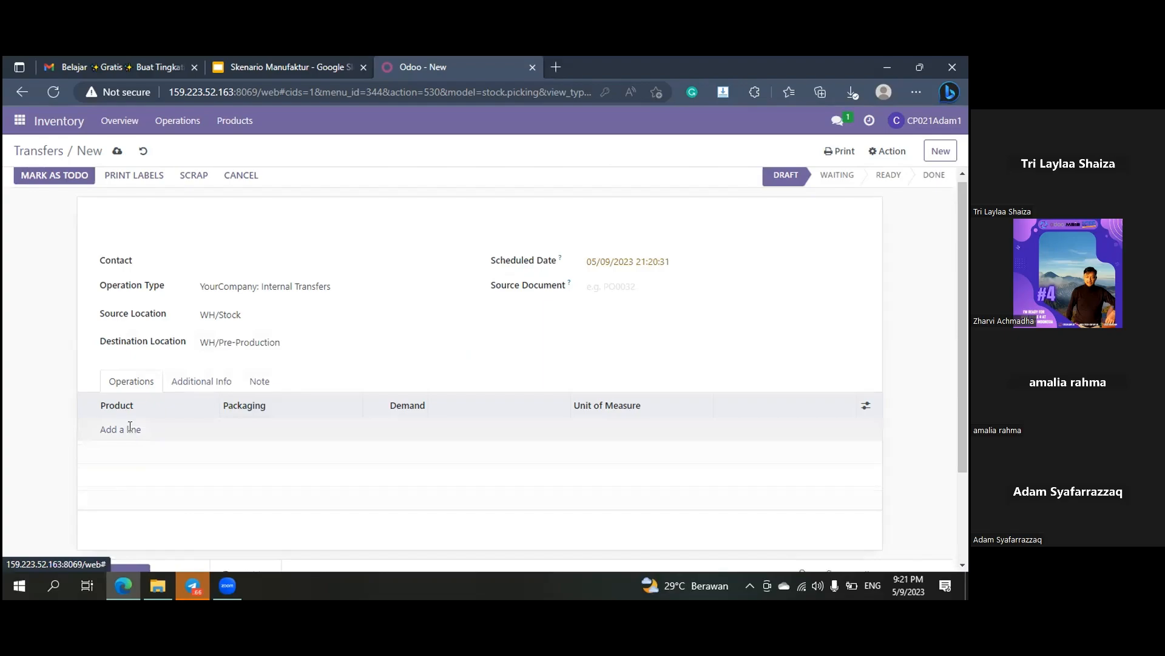
pyautogui.click(161, 435)
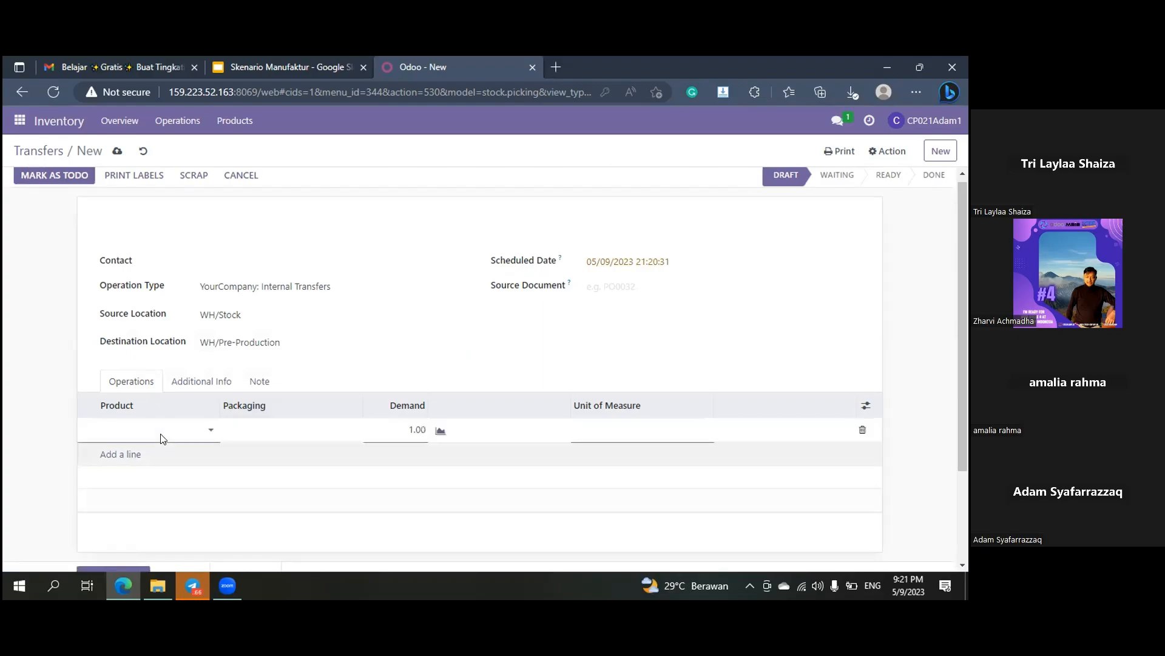
pyautogui.click(160, 430)
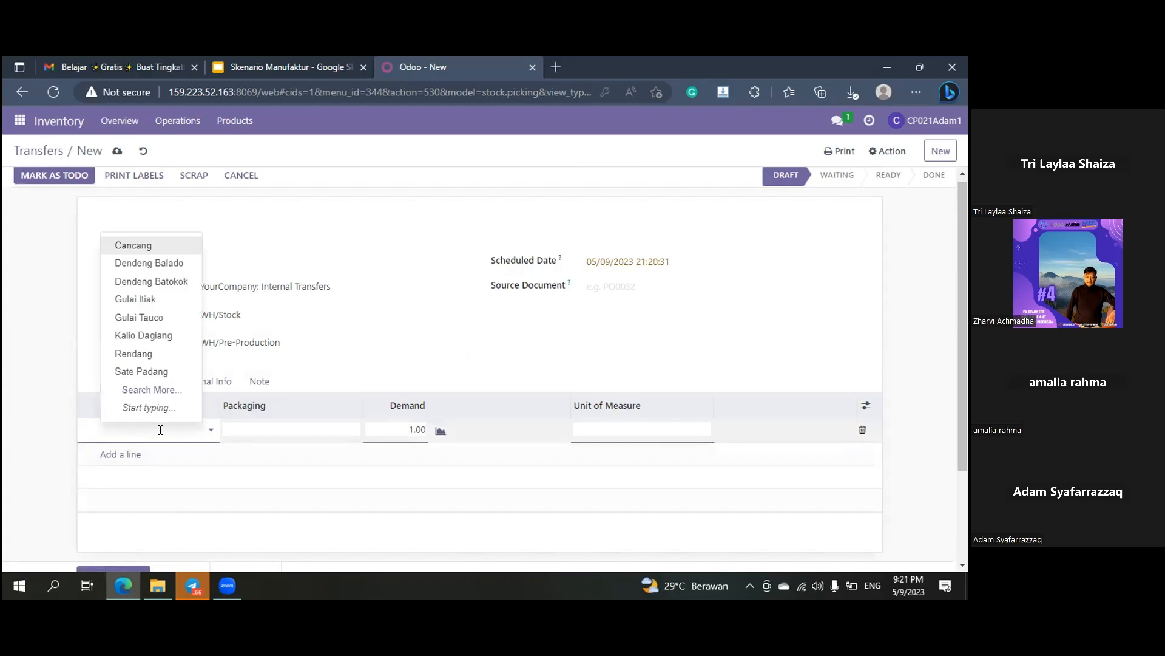
pyautogui.write('man')
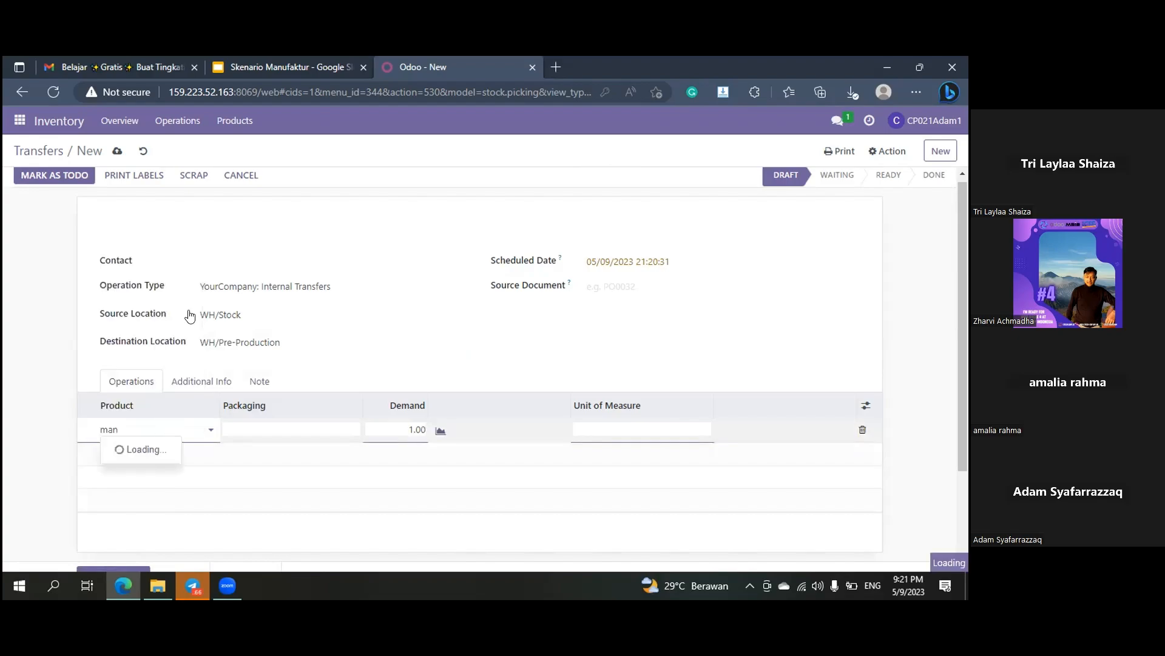
pyautogui.write('1')
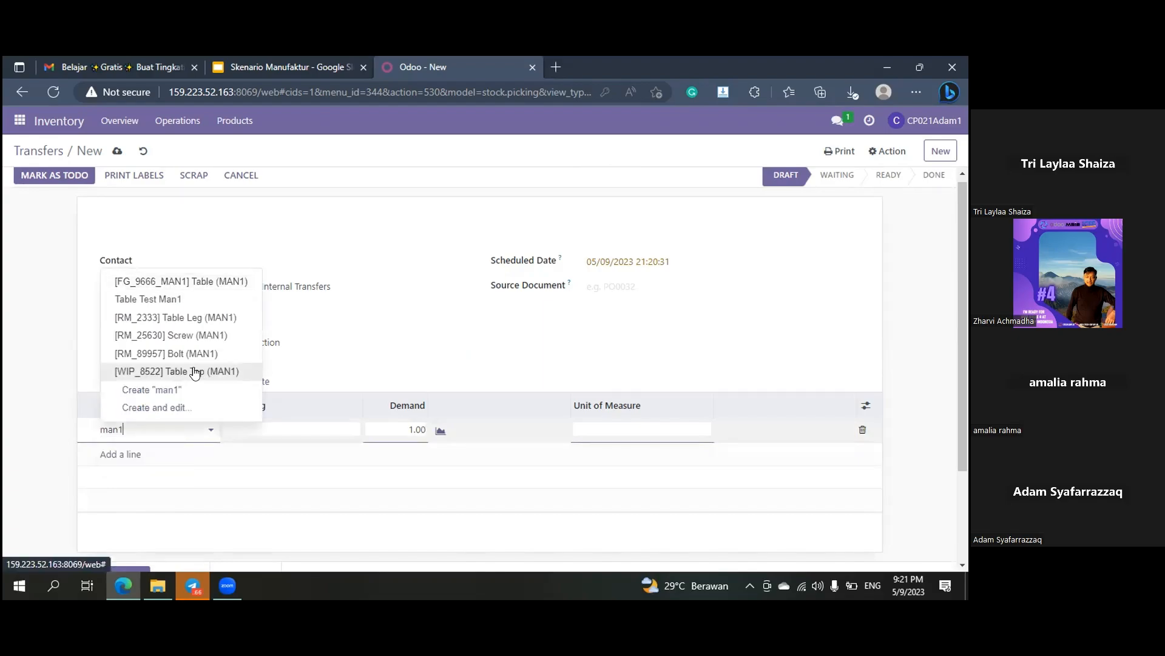
pyautogui.click(195, 372)
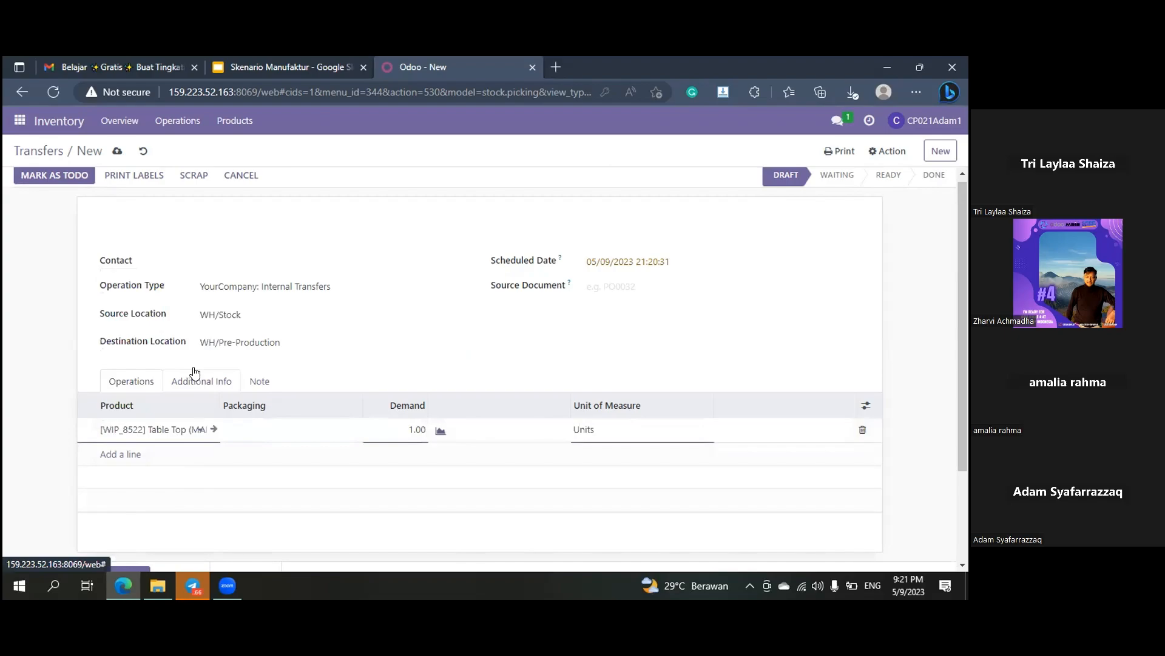
# Add a second product line to the transfer with [RM_2333] Table Leg
pyautogui.click(119, 453)
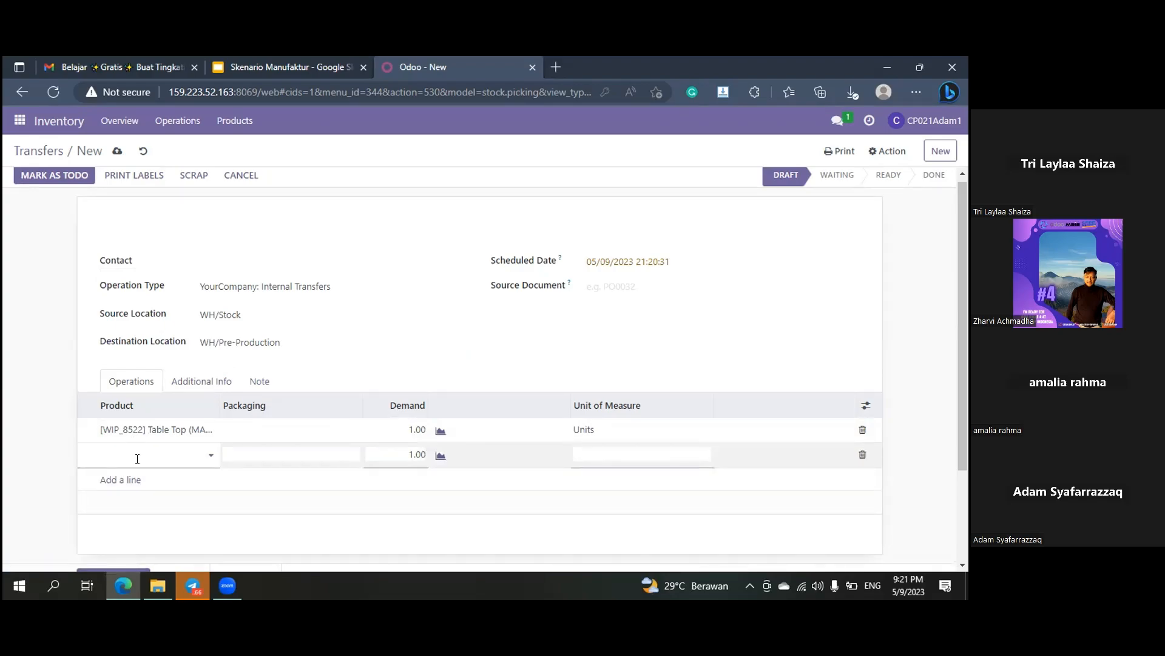
pyautogui.write('table leg')
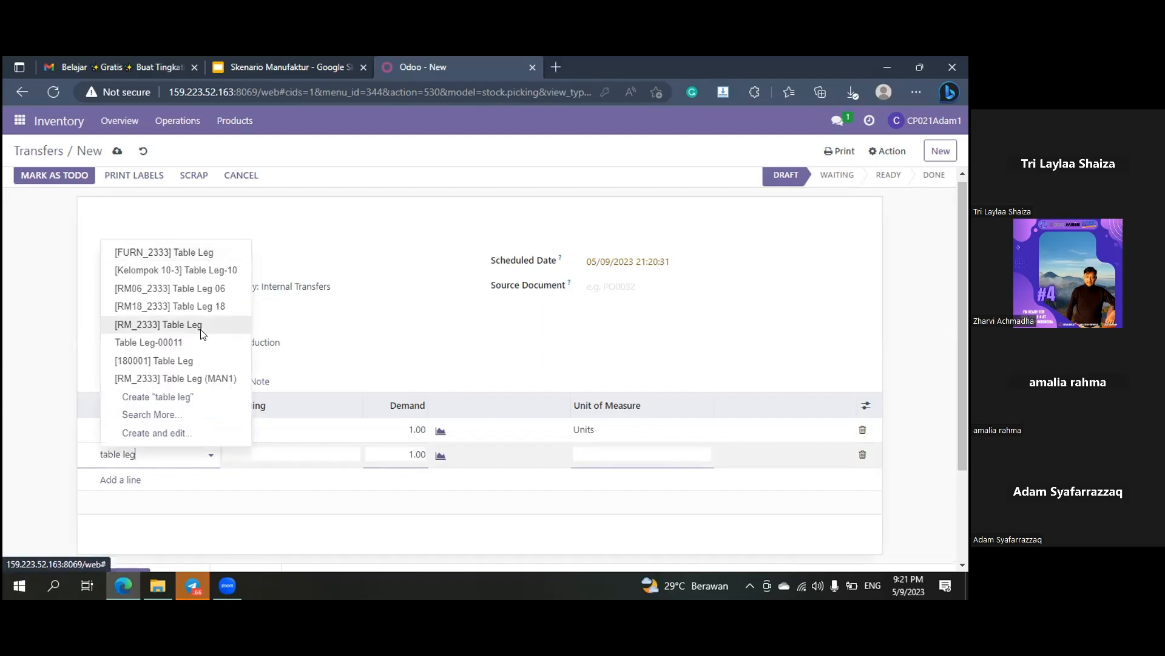
pyautogui.click(121, 481)
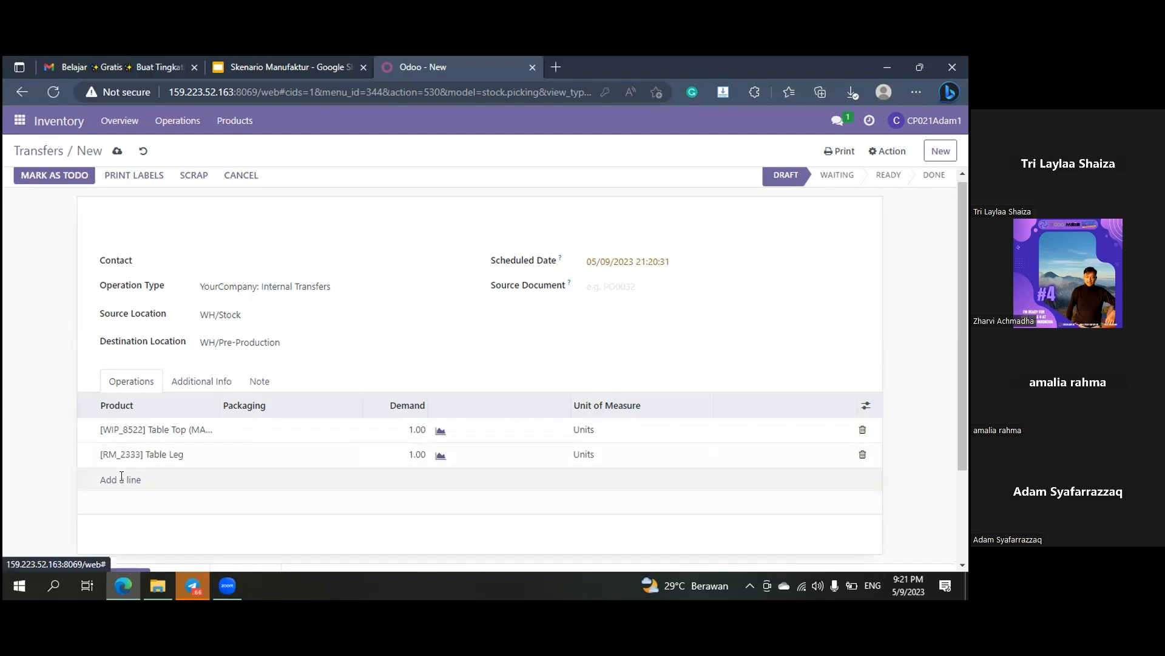
# Add a third product line to the transfer with [RM_89957] Bolt (MAN1)
pyautogui.click(121, 478)
pyautogui.click(122, 476)
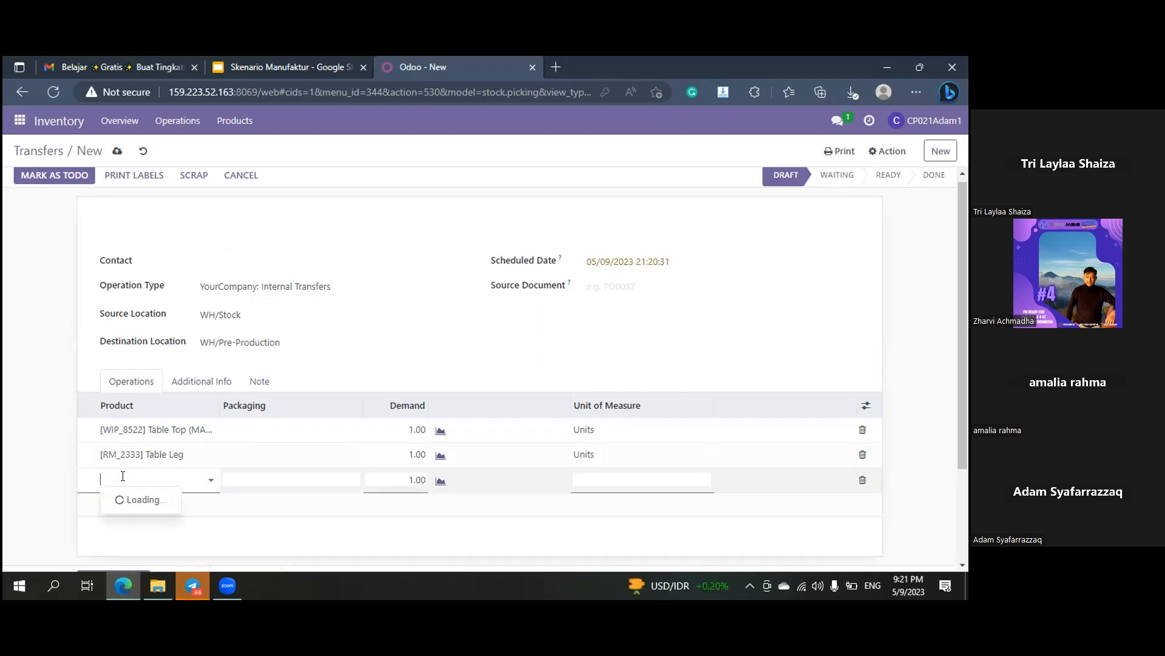
pyautogui.write('bolt')
pyautogui.write('man')
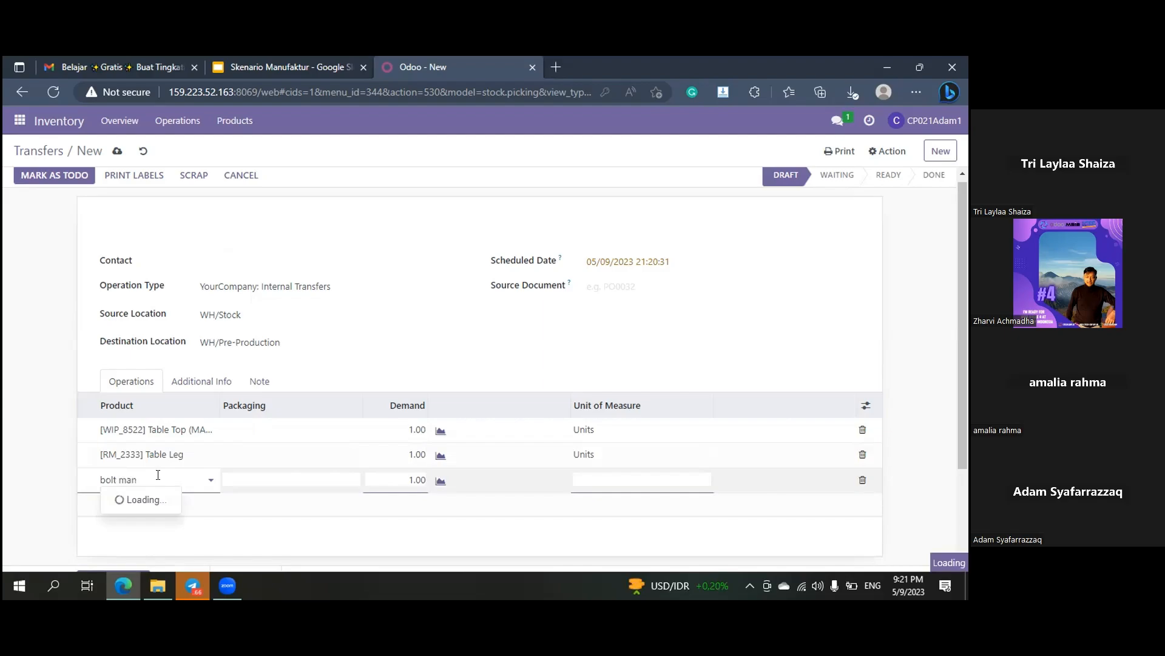
pyautogui.press('BackSpace')
pyautogui.press('BackSpace')
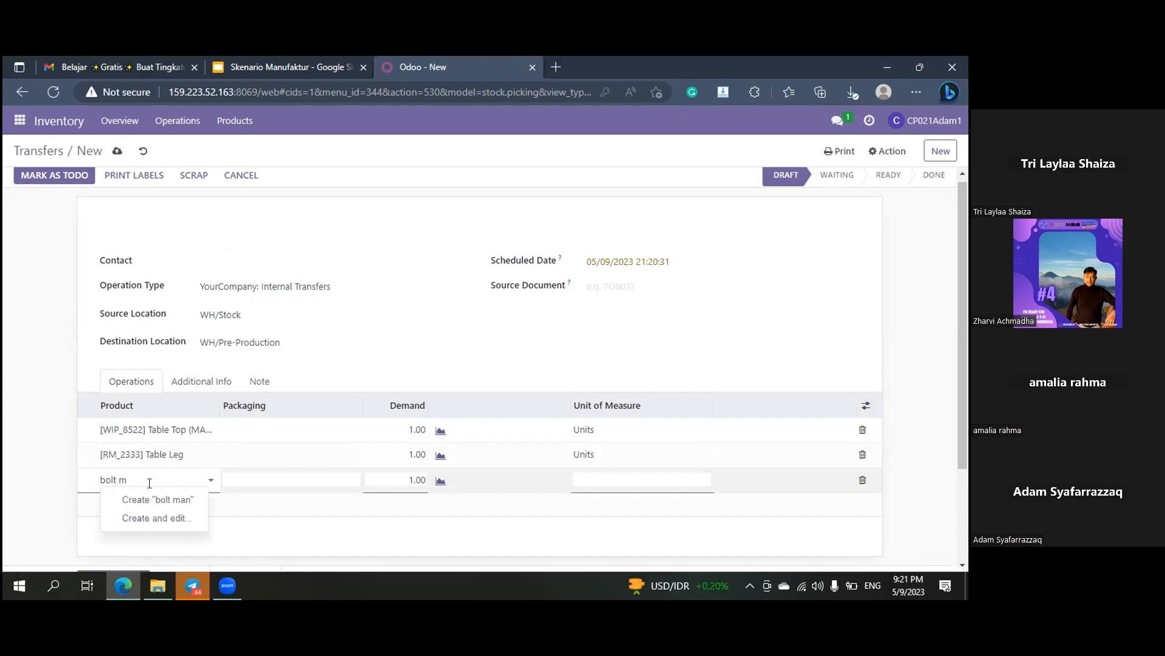
pyautogui.press('BackSpace')
pyautogui.press('BackSpace')
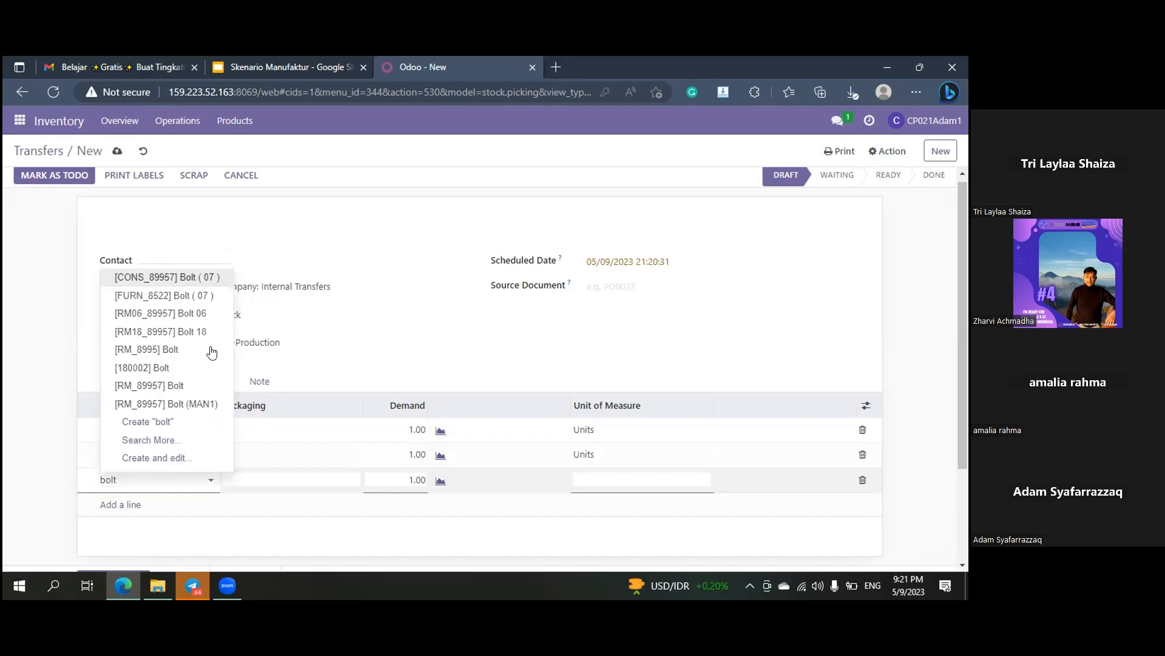
pyautogui.press('Down')
pyautogui.press('Down')
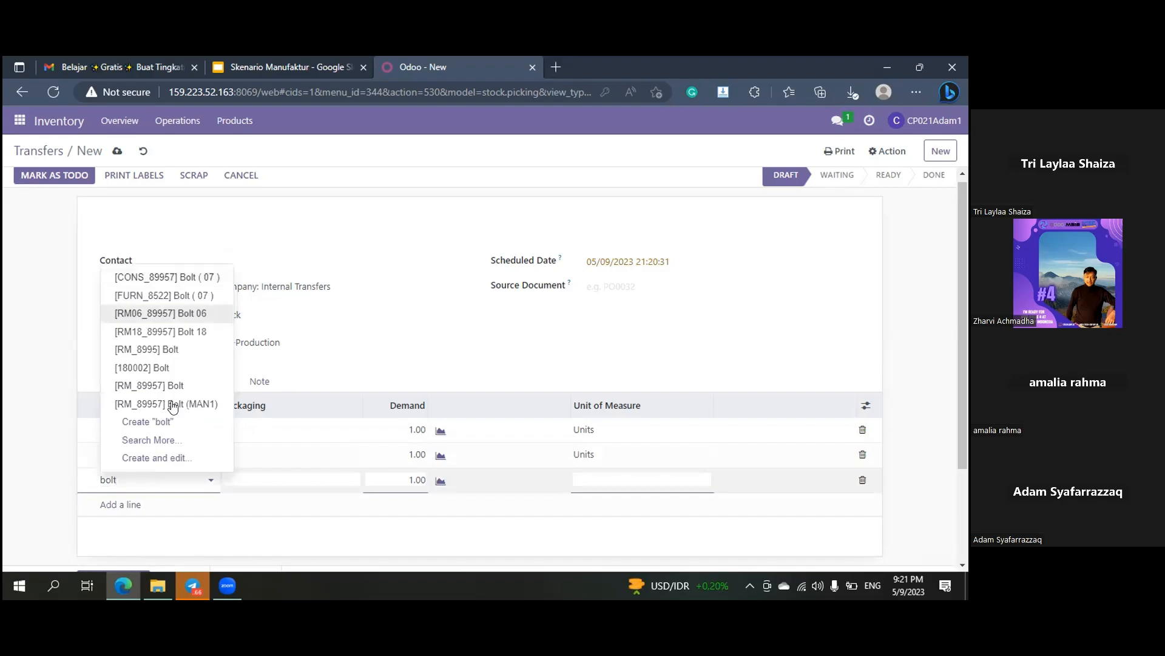
pyautogui.click(174, 407)
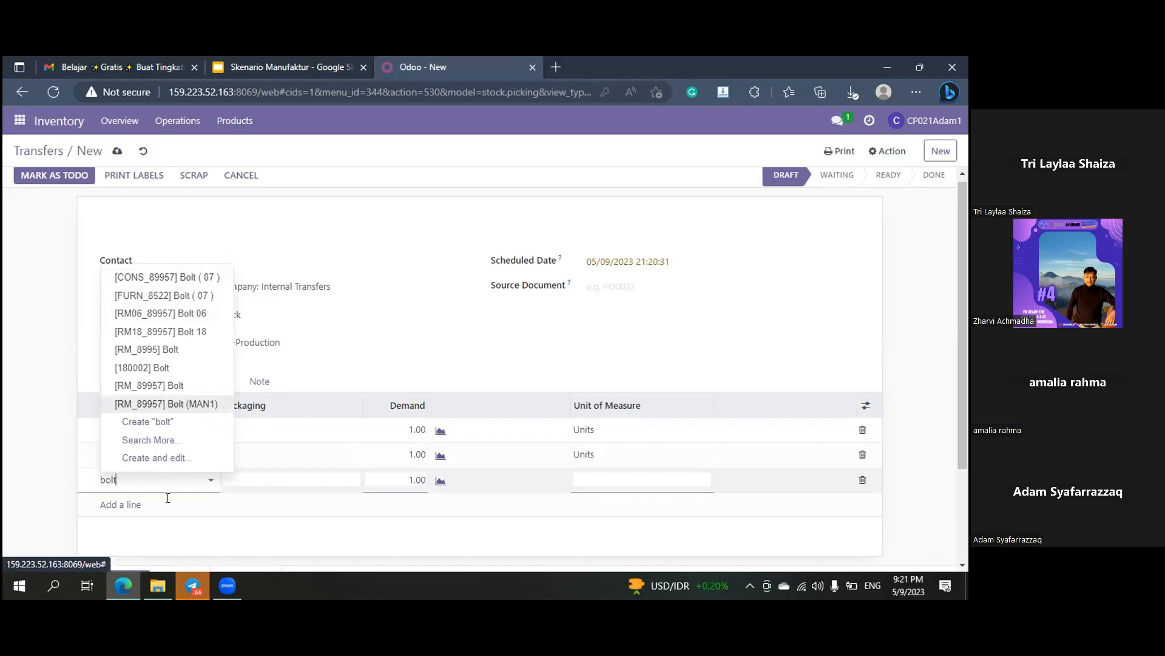
# Add a fourth product line to the transfer with [RM_25630] Screw
pyautogui.click(128, 508)
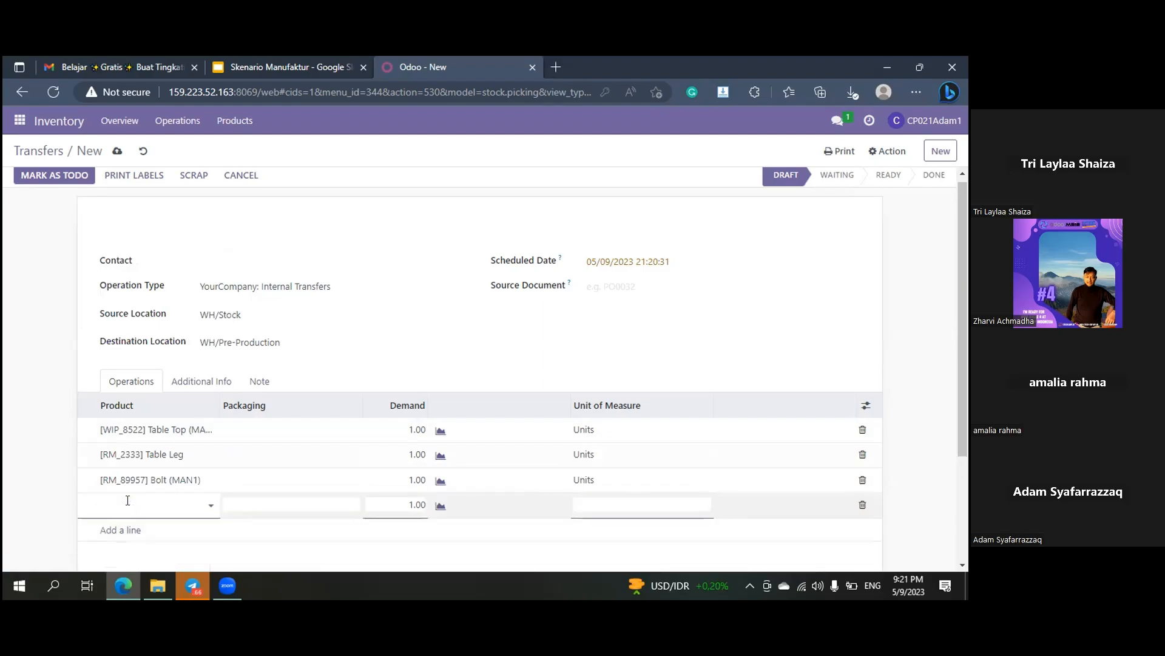
pyautogui.write('screw')
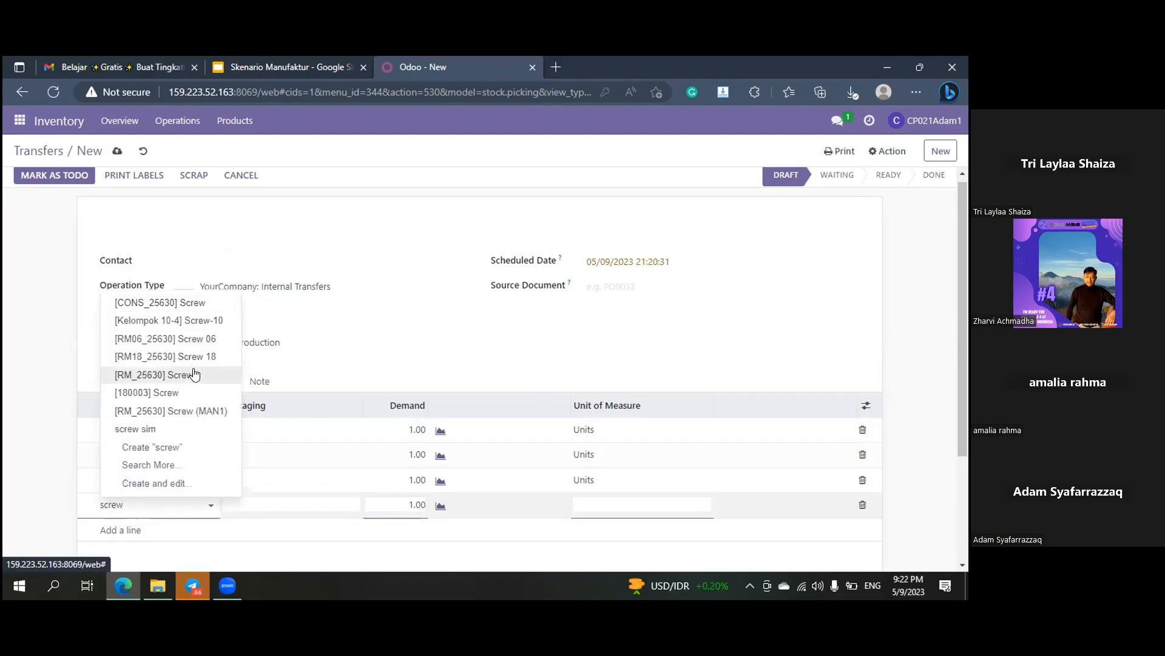
pyautogui.click(190, 448)
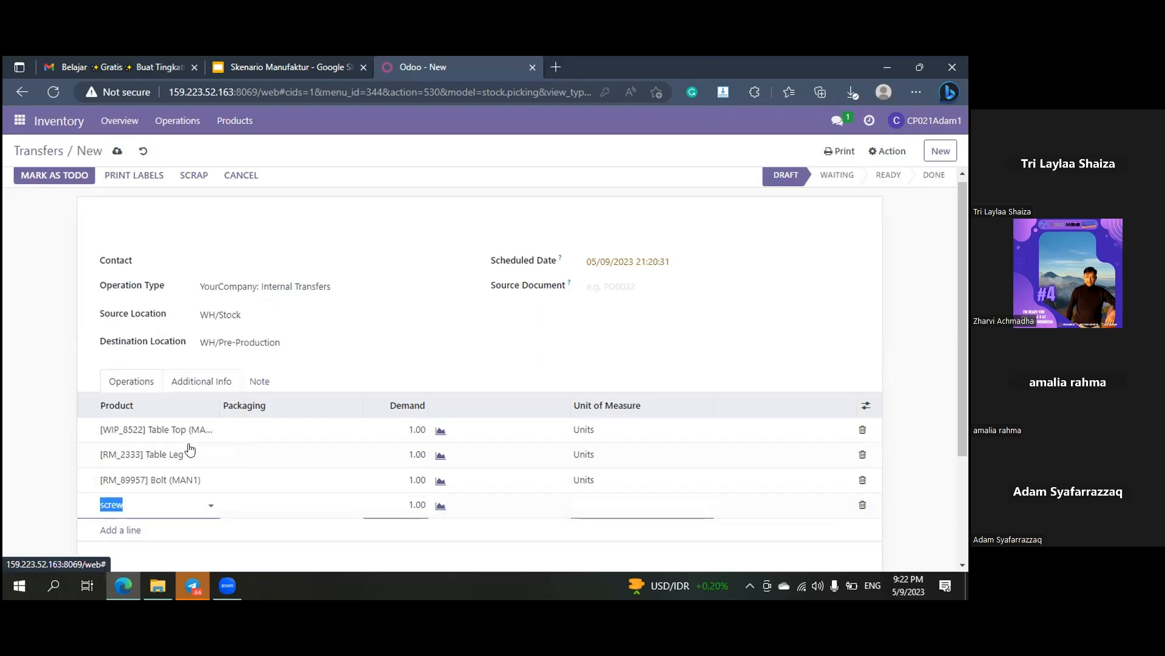
# Set the demand to 2 for both the Table Top (MAN1) and Table Leg lines
pyautogui.click(399, 429)
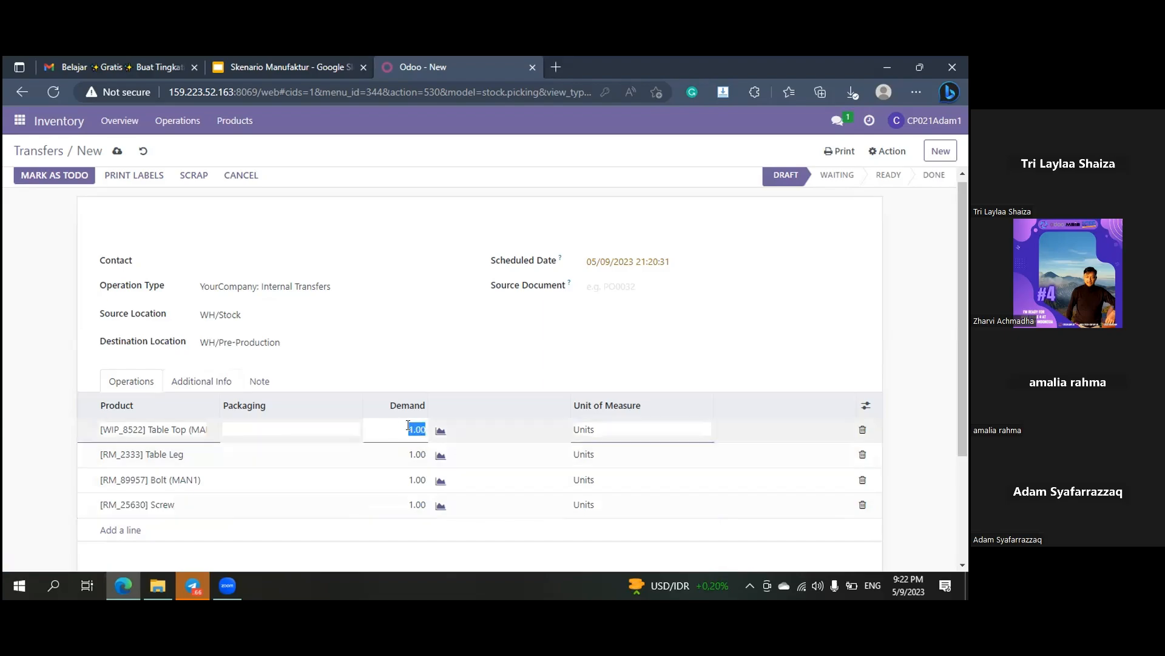
pyautogui.moveTo(408, 425); pyautogui.dragTo(411, 428)
pyautogui.hotkey('shift', 'Left')
pyautogui.write('2')
pyautogui.click(410, 455)
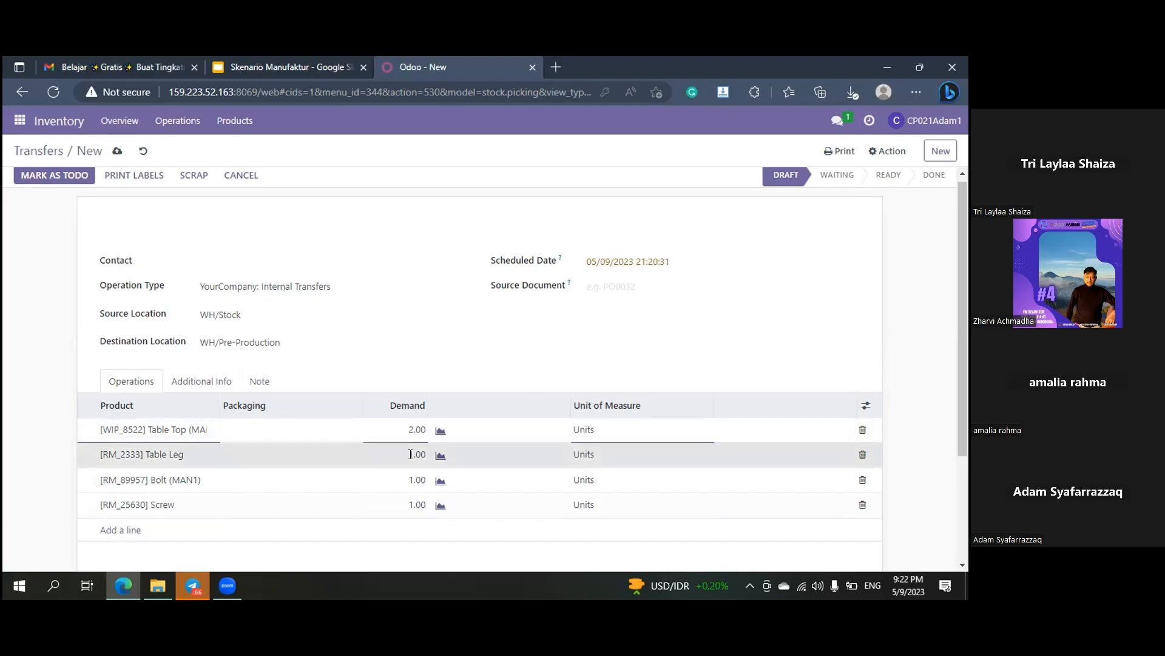
pyautogui.hotkey('shift', 'Left')
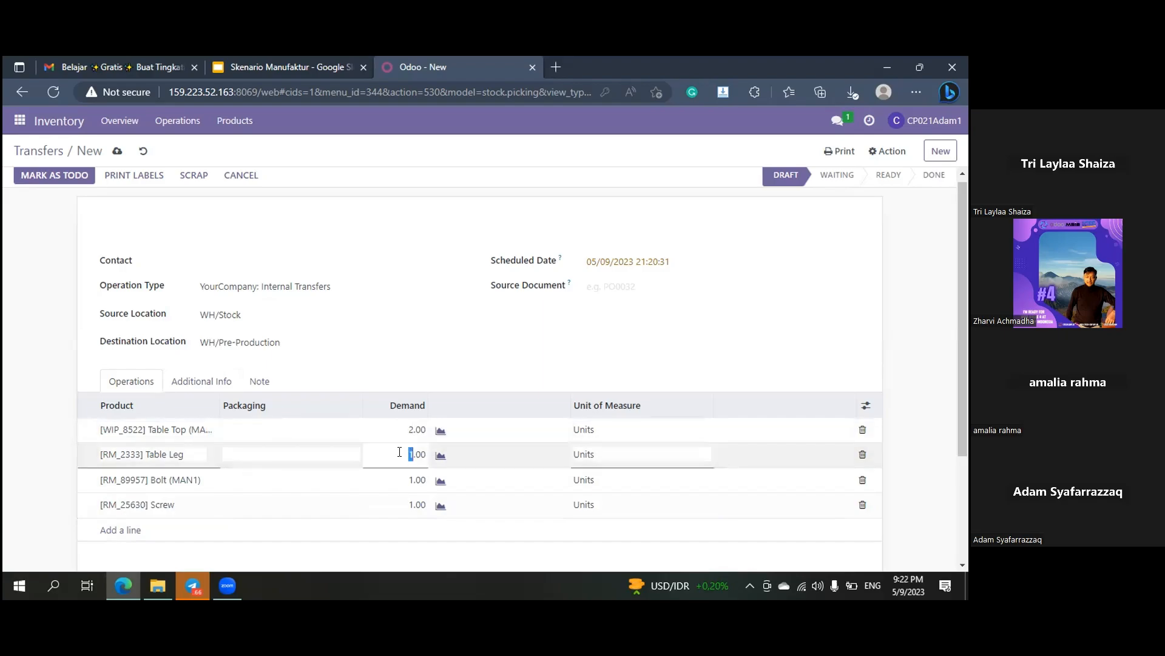
pyautogui.write('2')
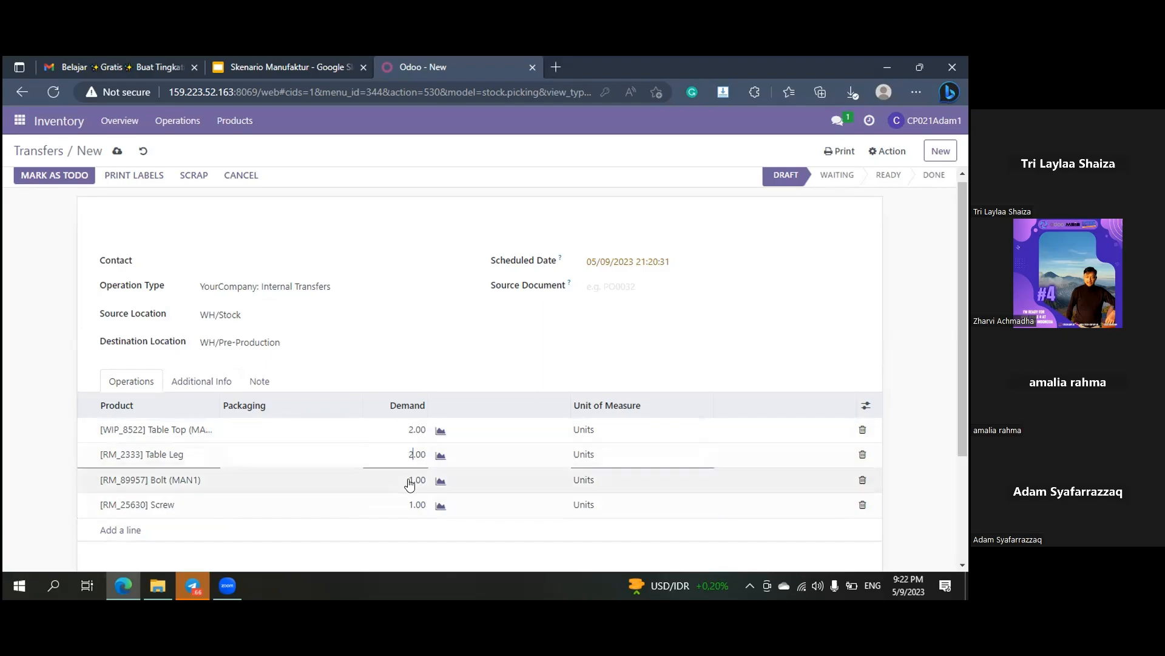
# Set the demand to 8 for both the Bolt (MAN1) and Screw lines
pyautogui.click(409, 477)
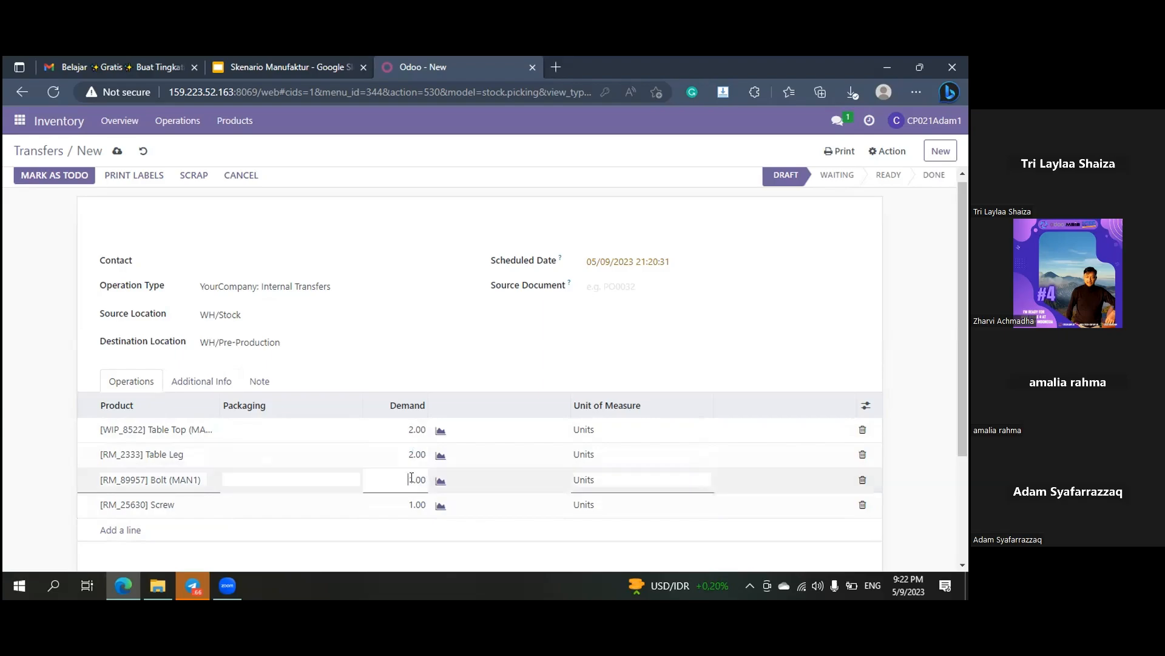
pyautogui.hotkey('shift', 'Right')
pyautogui.write('8')
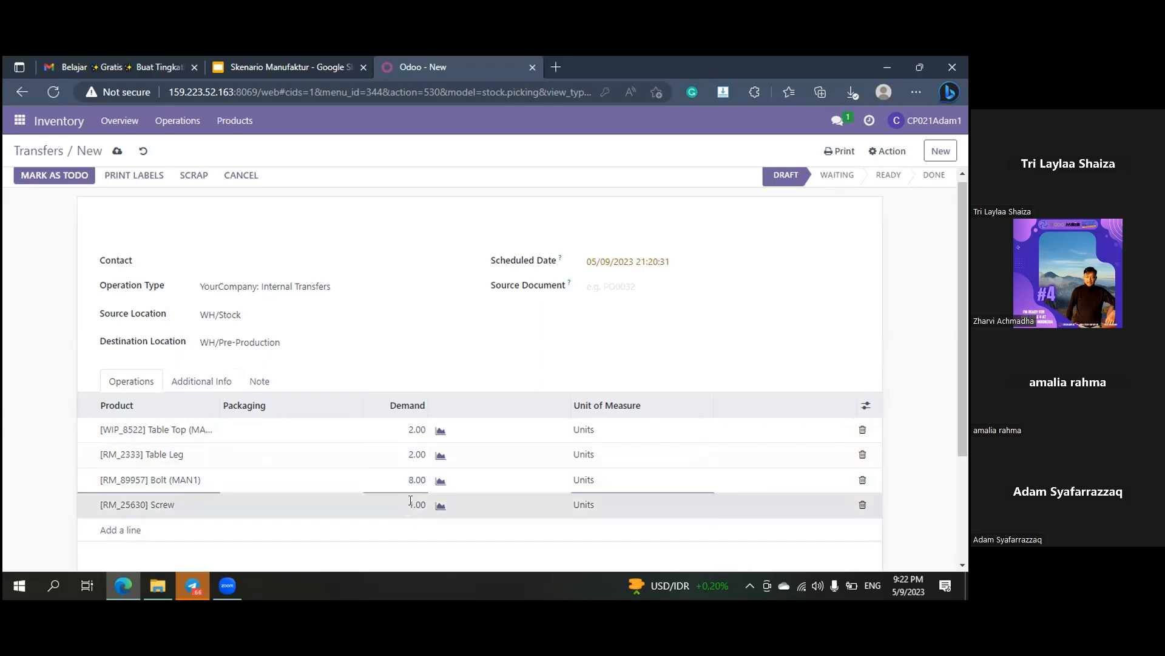
pyautogui.click(404, 502)
pyautogui.click(404, 500)
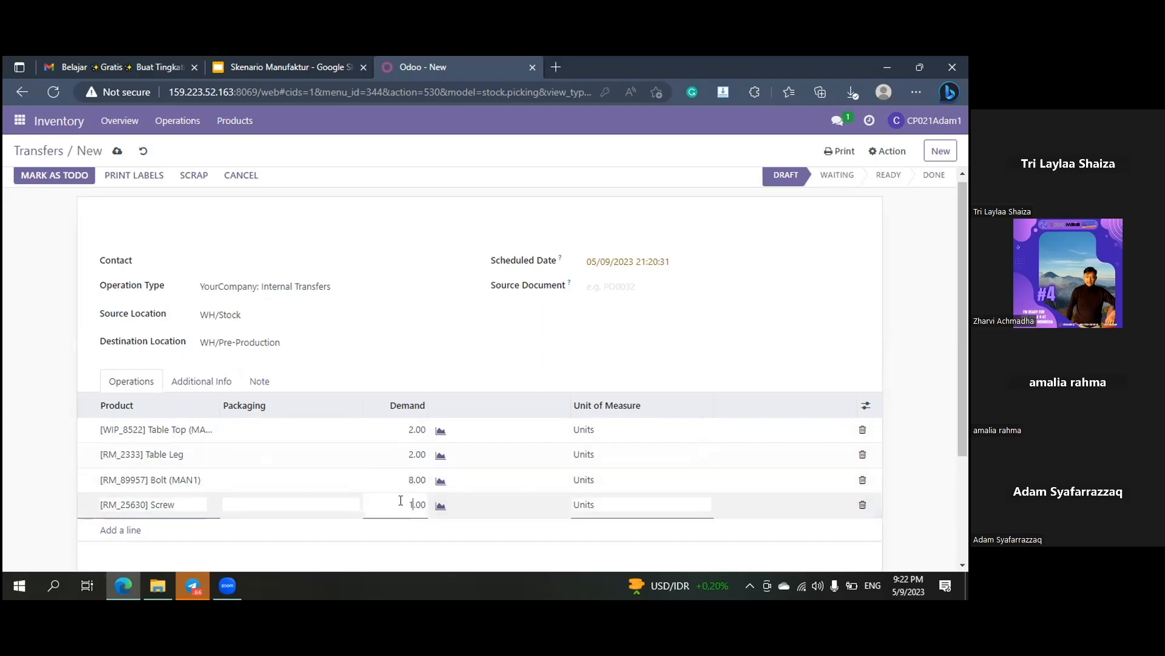
pyautogui.click(522, 358)
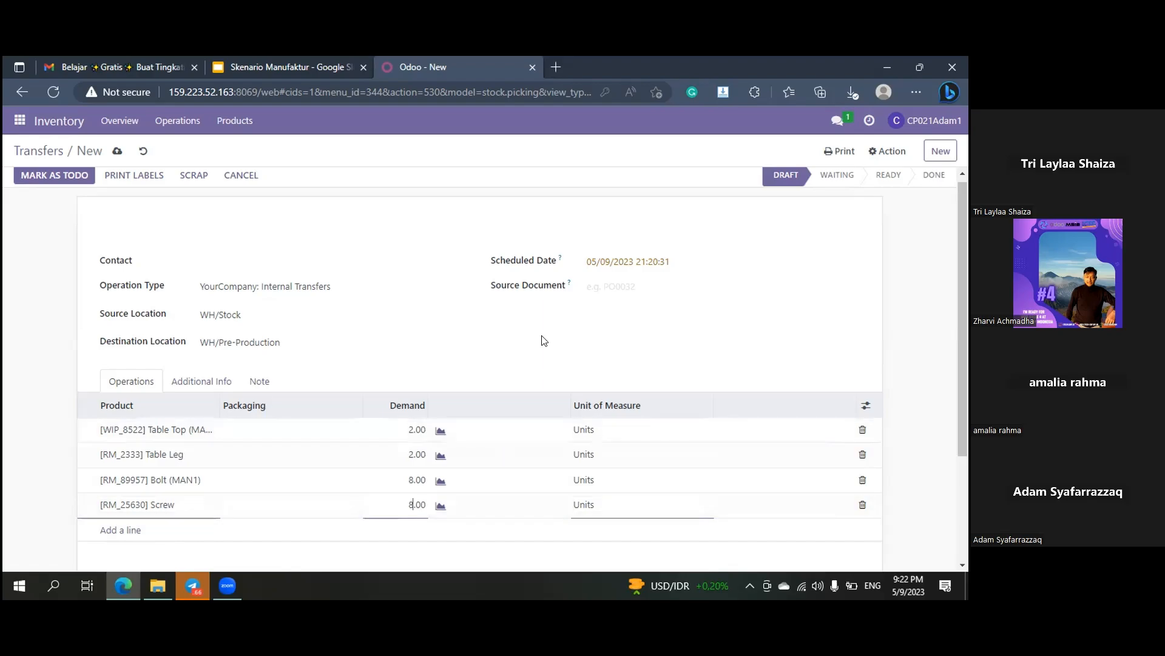
# Save the internal transfer and mark it as to do
pyautogui.click(116, 152)
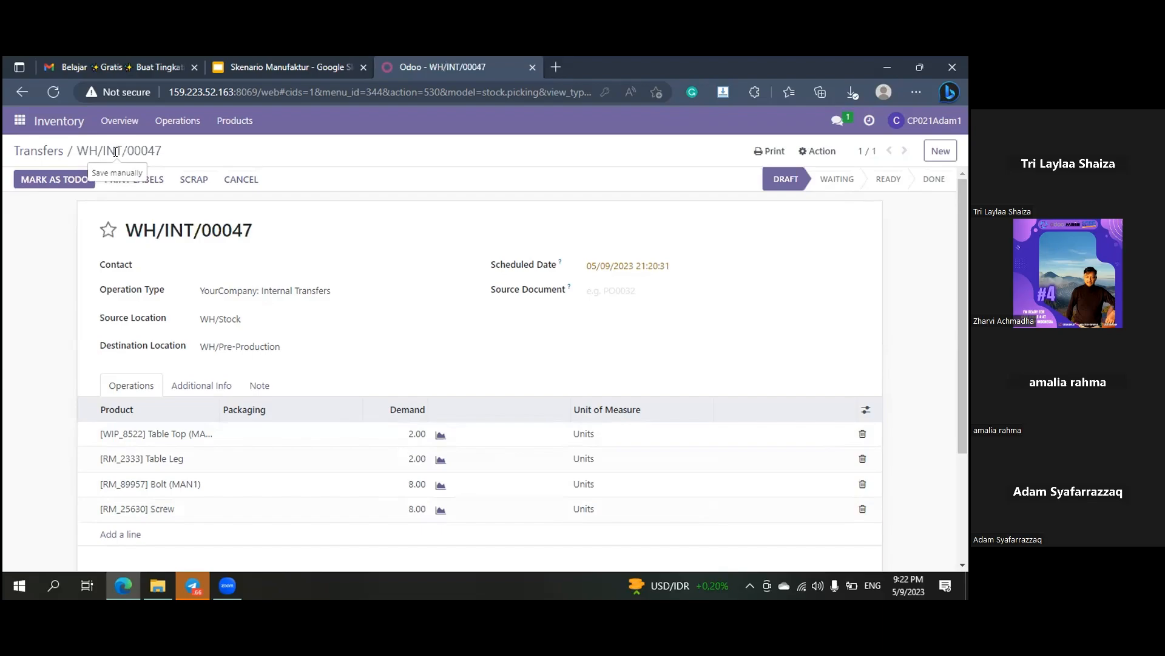
pyautogui.tripleClick(255, 234)
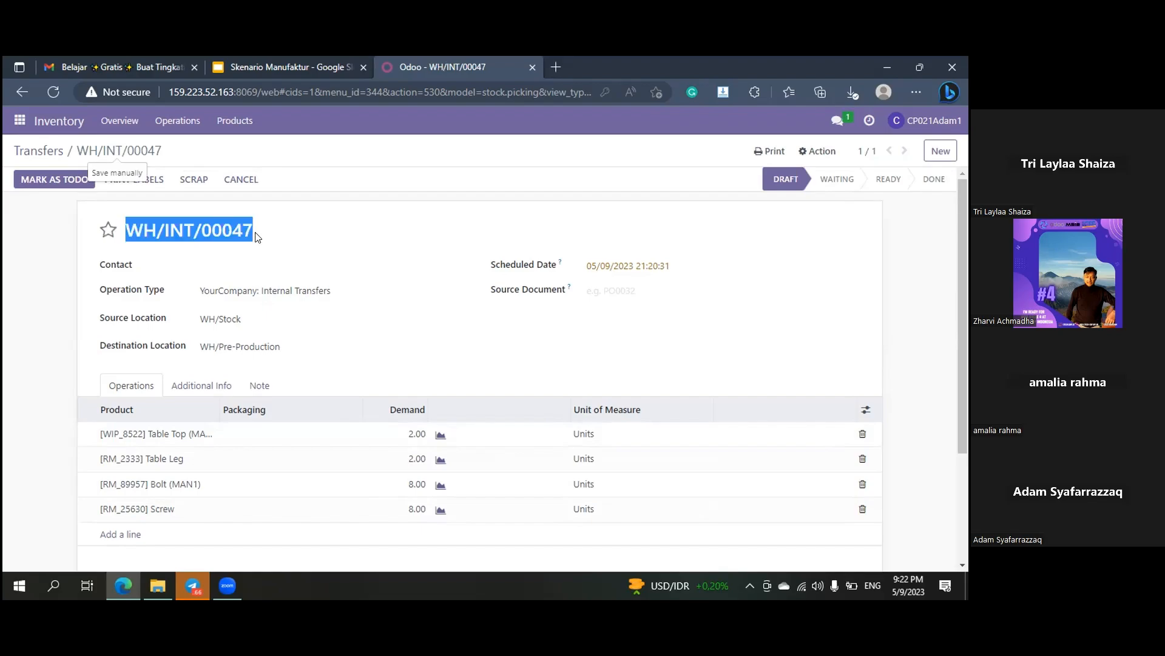
pyautogui.click(169, 223)
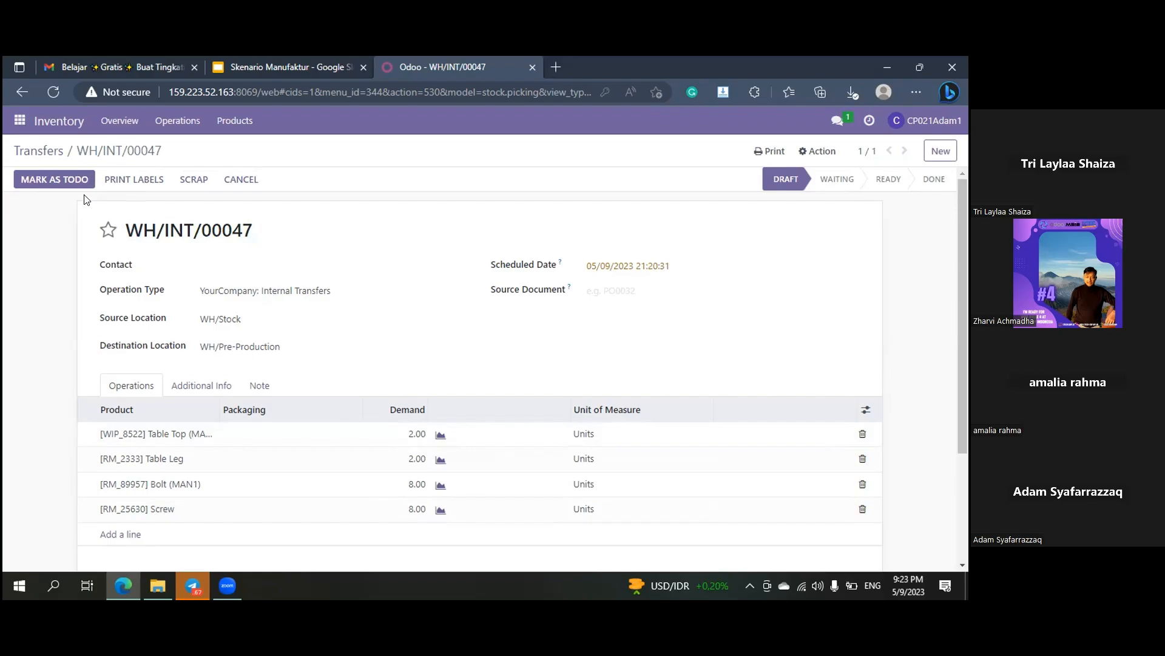
pyautogui.click(55, 180)
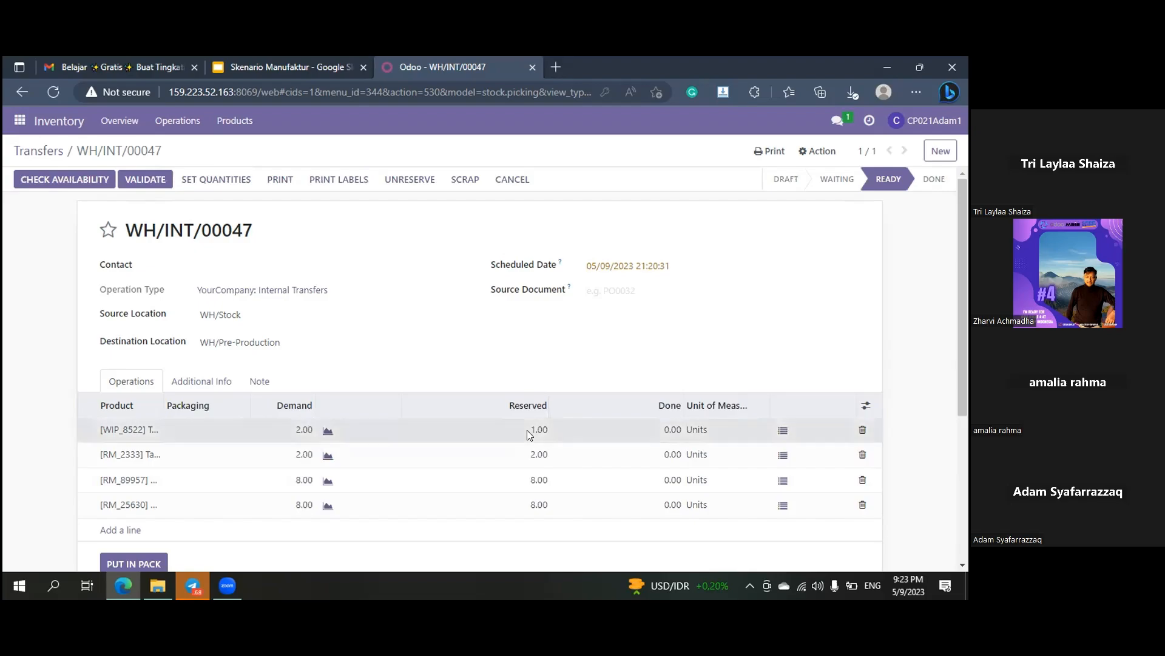
# Set the done quantities to 2 for Table Top and Table Leg and 8 for Bolt and Screw, and validate the transfer
pyautogui.click(569, 438)
pyautogui.write('2')
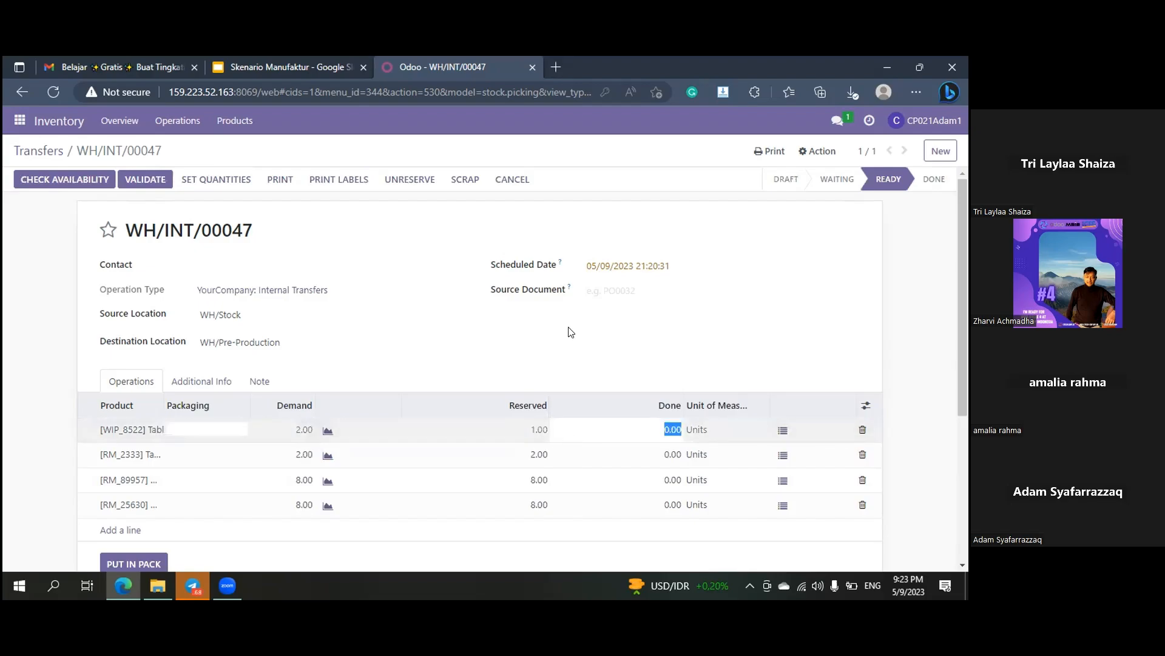
pyautogui.click(599, 355)
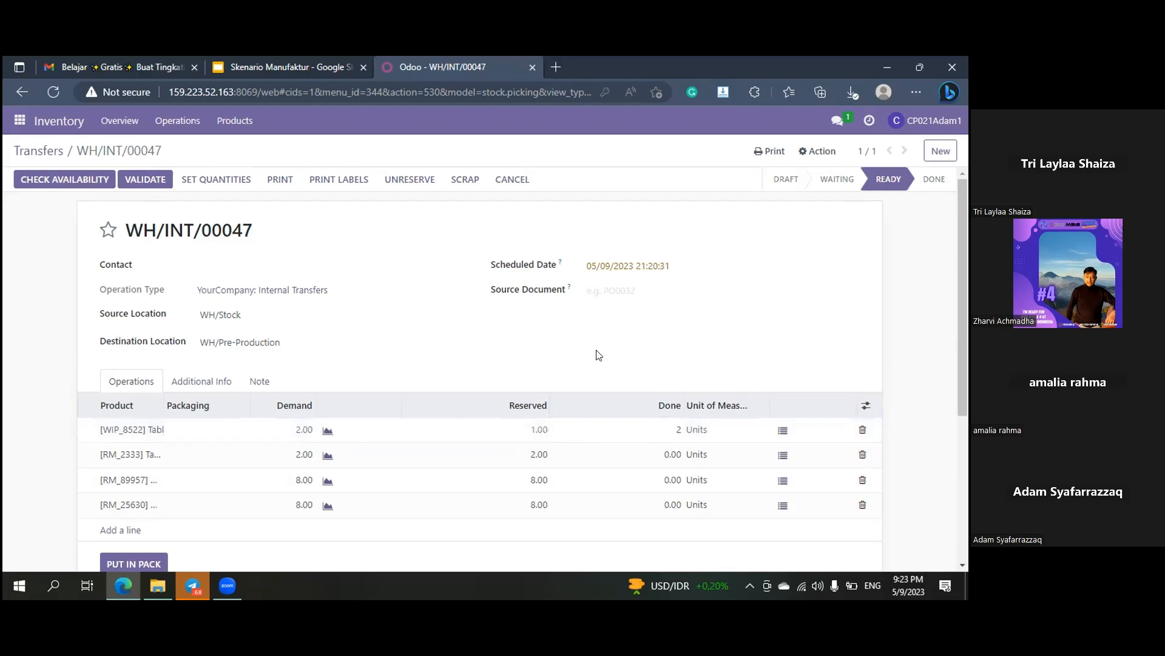
pyautogui.click(237, 178)
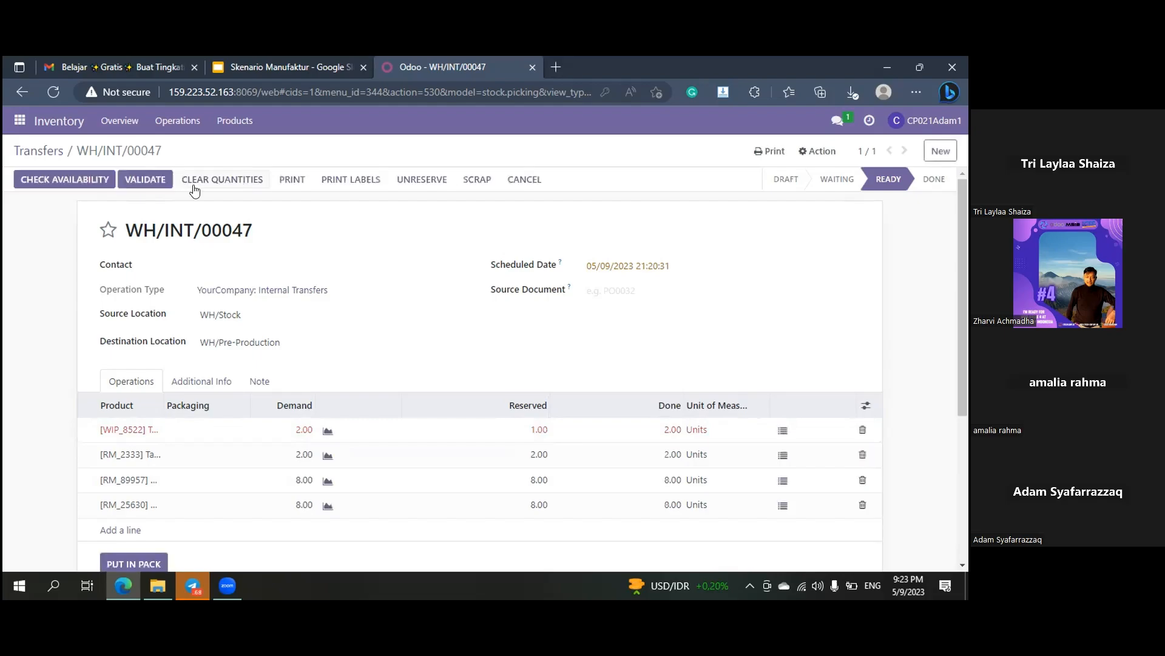
pyautogui.click(143, 181)
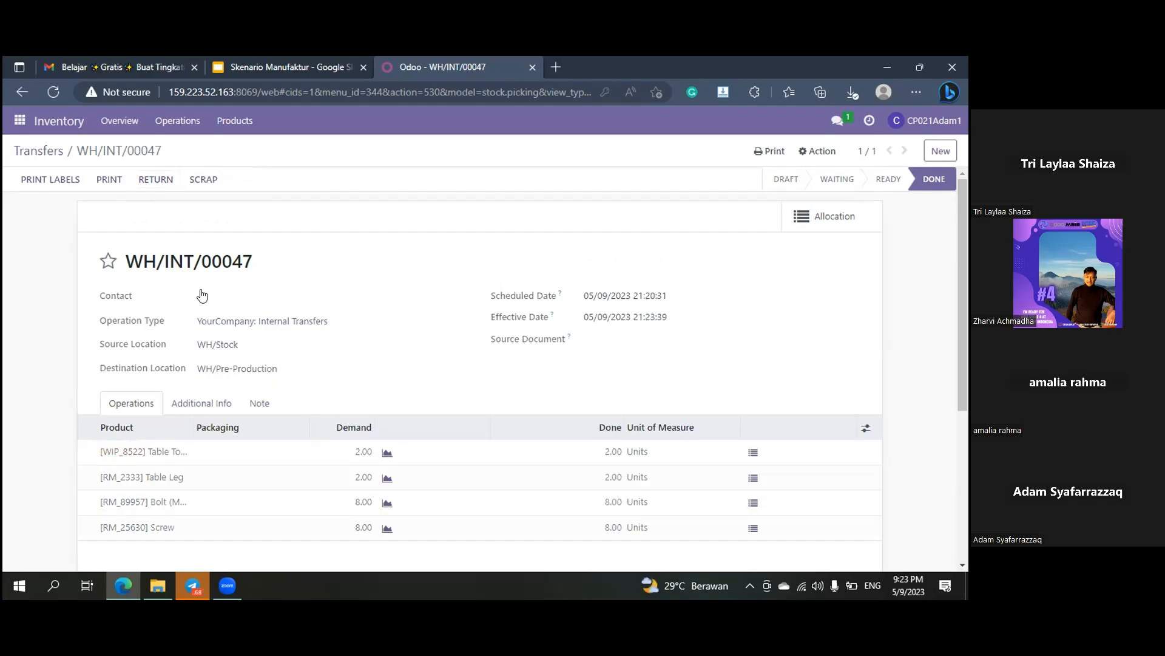
# Create a new manufacturing order in the Manufacturing module for the product [FG_9666_MAN1] Table (MAN1)
pyautogui.click(20, 122)
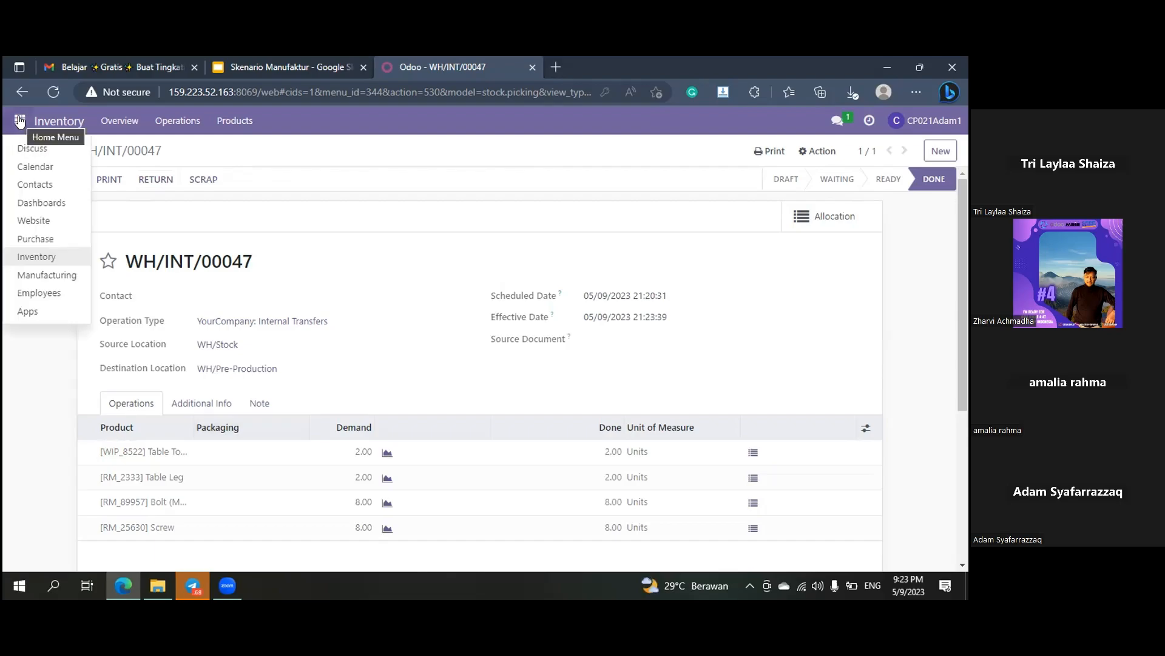
pyautogui.click(60, 276)
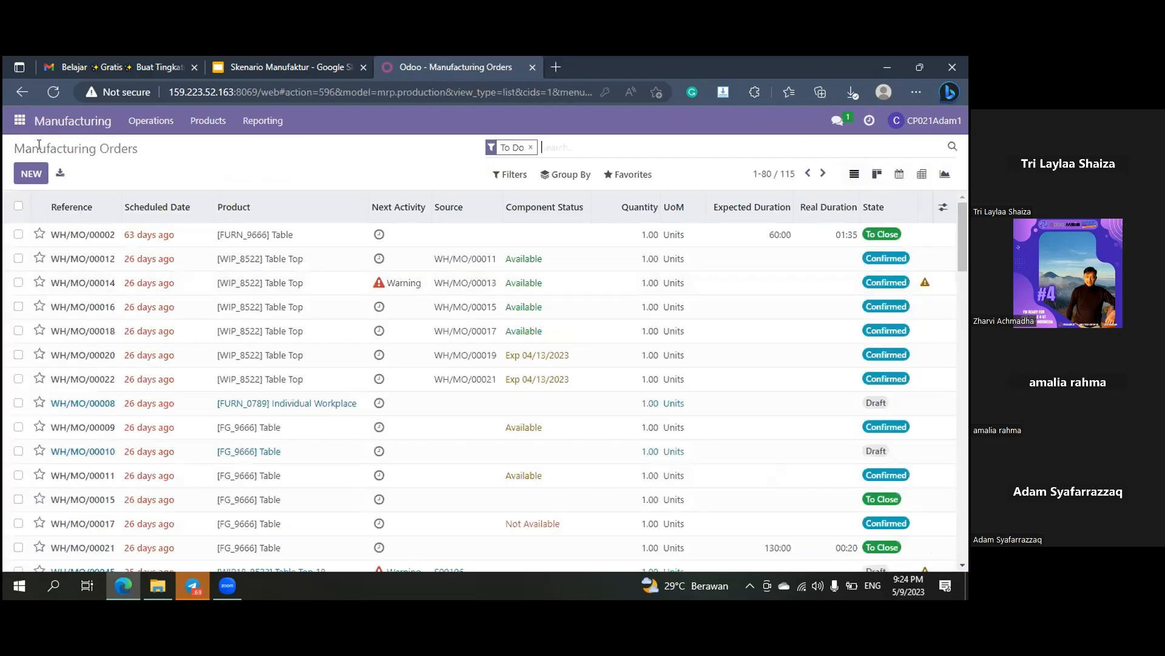
pyautogui.click(31, 175)
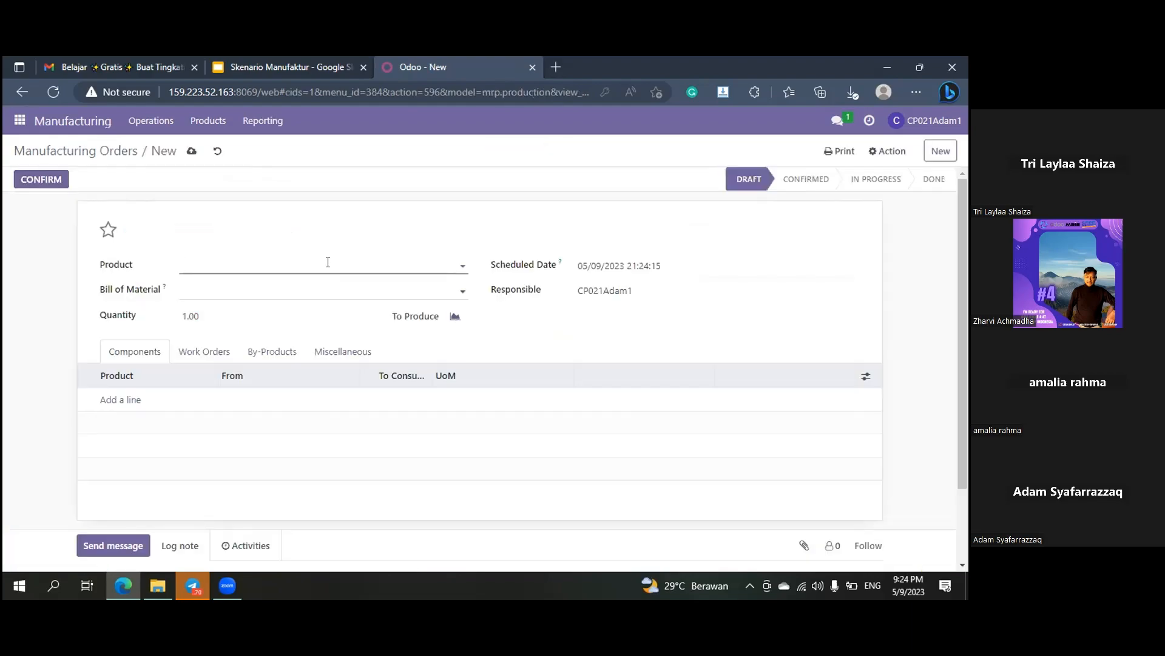
pyautogui.click(328, 262)
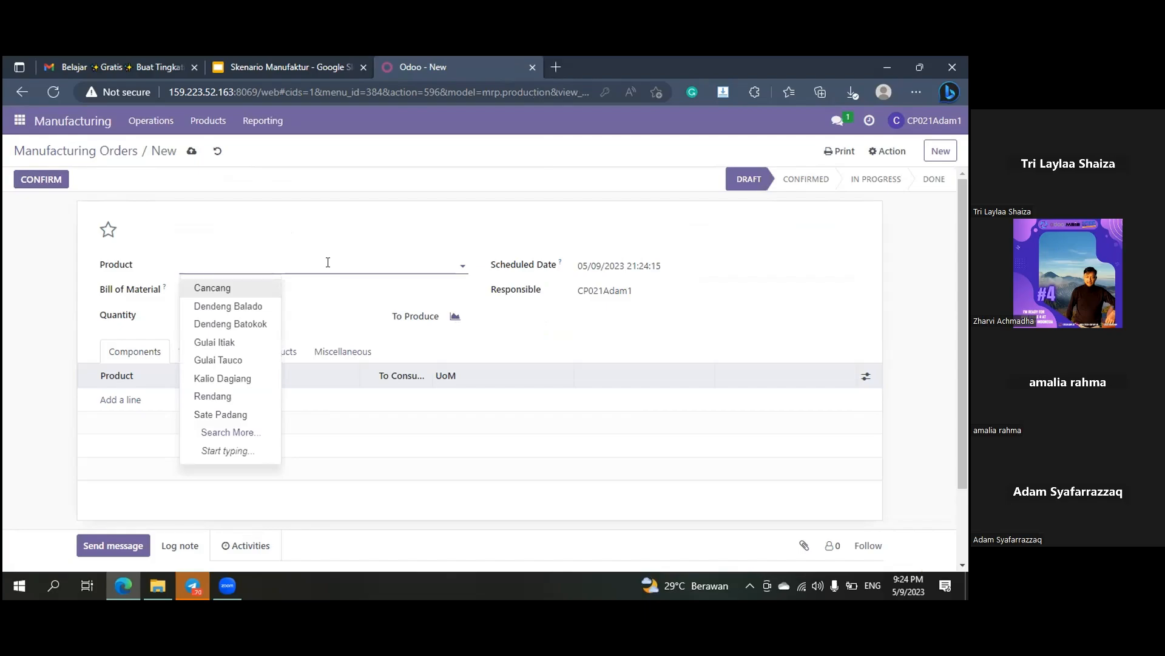
pyautogui.write('table man')
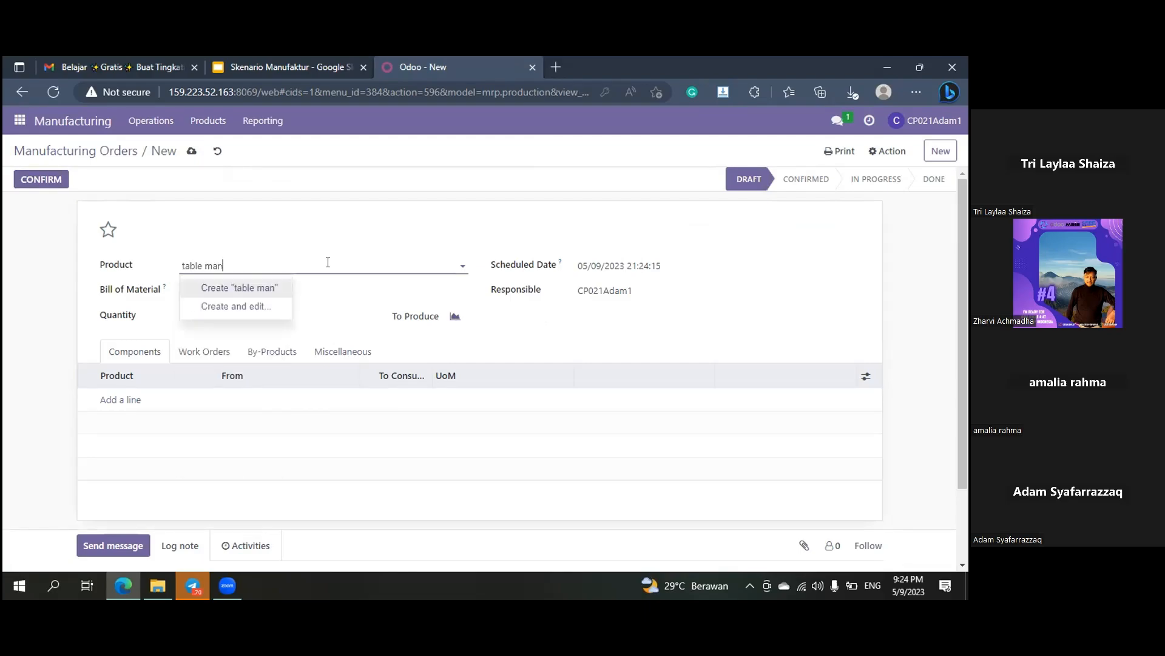
pyautogui.press('BackSpace')
pyautogui.press('BackSpace')
pyautogui.press('BackSpace')
pyautogui.press('BackSpace')
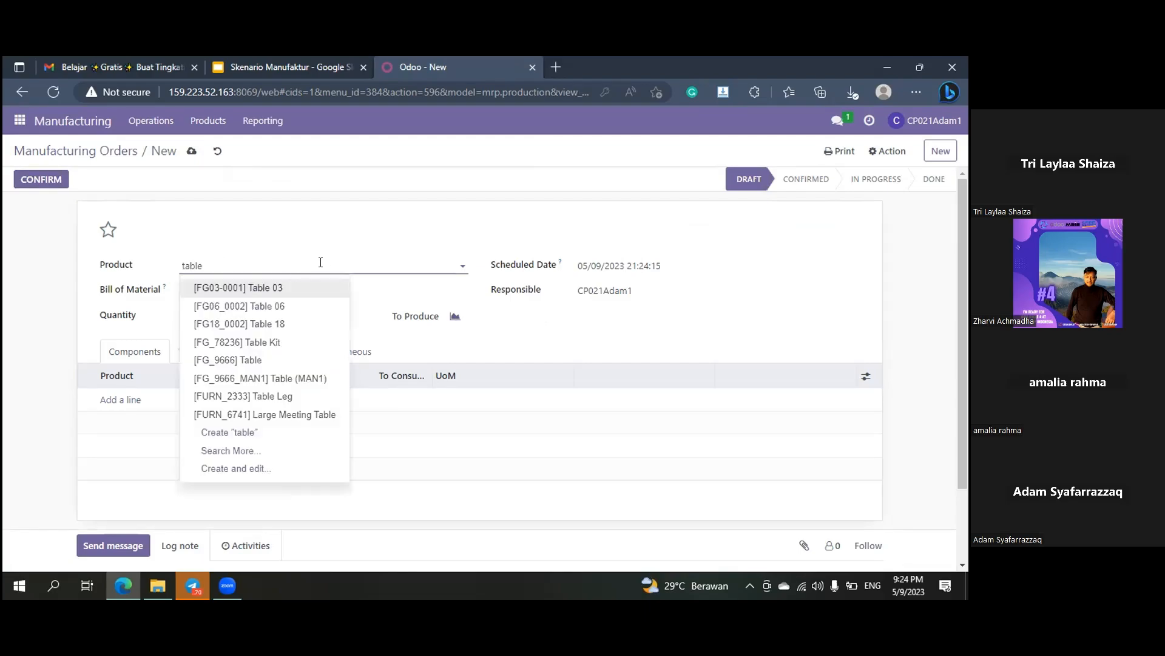
pyautogui.click(303, 380)
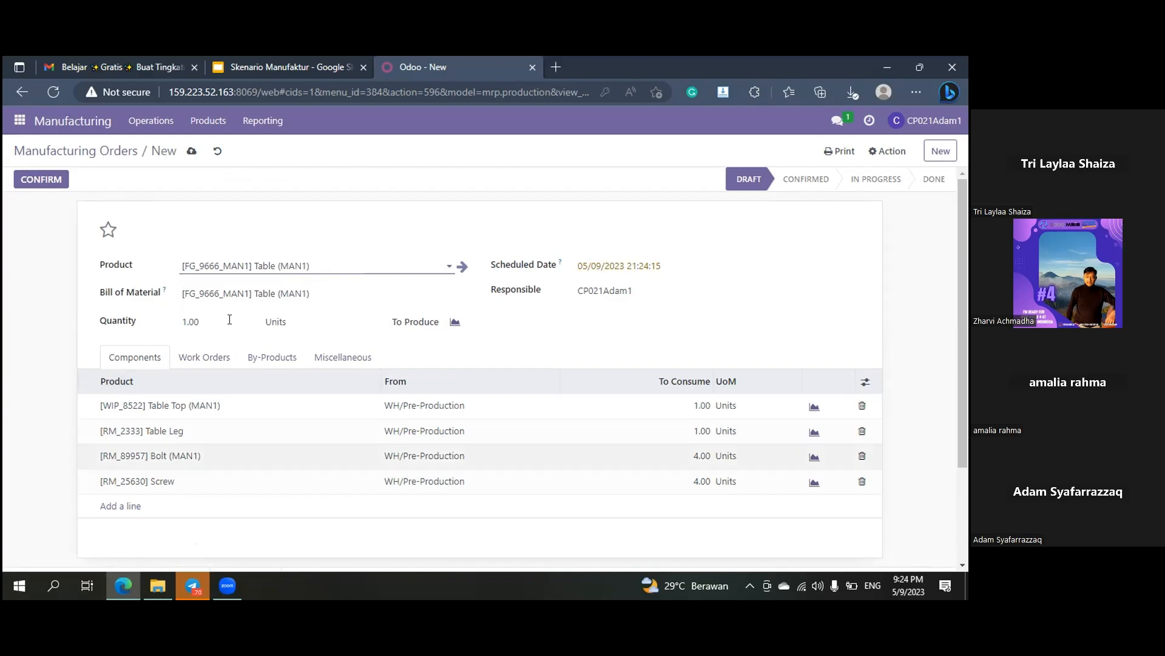
# Set the manufacturing order's quantity to produce to 2 units
pyautogui.click(221, 322)
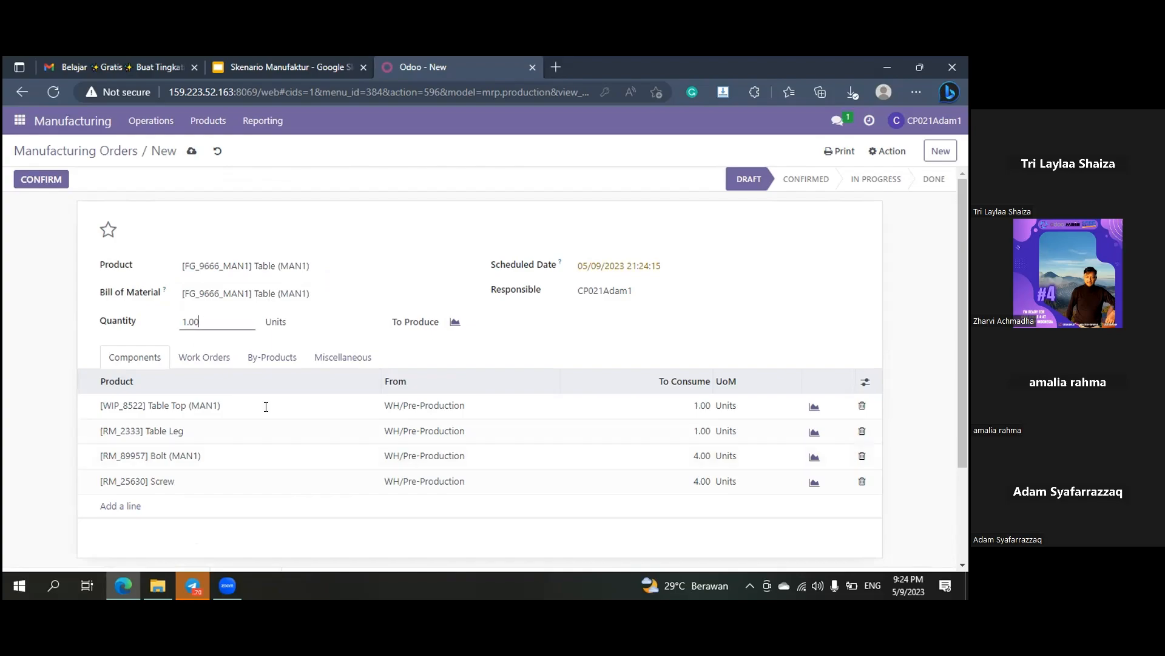
pyautogui.click(281, 317)
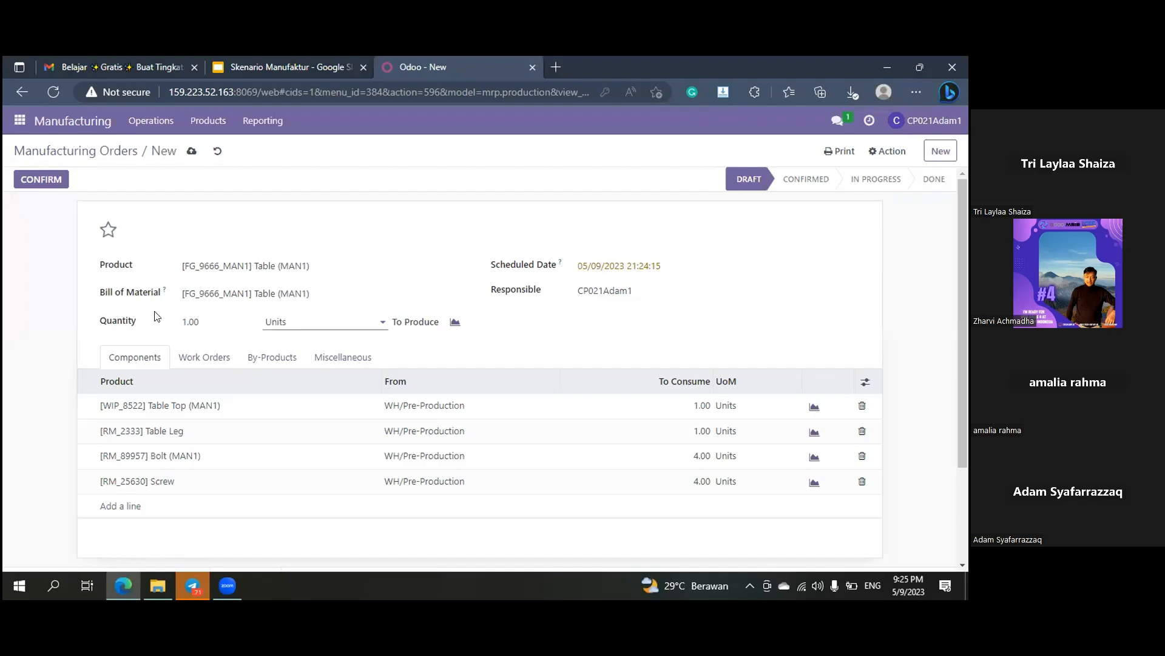
pyautogui.click(184, 322)
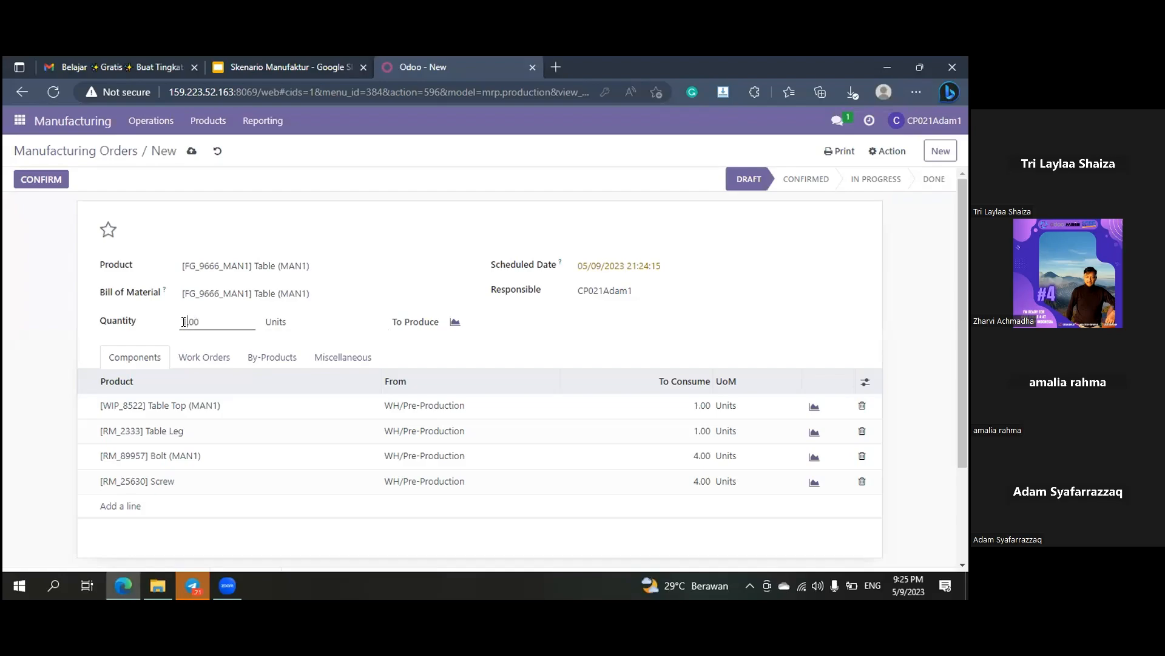
pyautogui.press('BackSpace')
pyautogui.write('2')
pyautogui.click(443, 358)
pyautogui.click(203, 318)
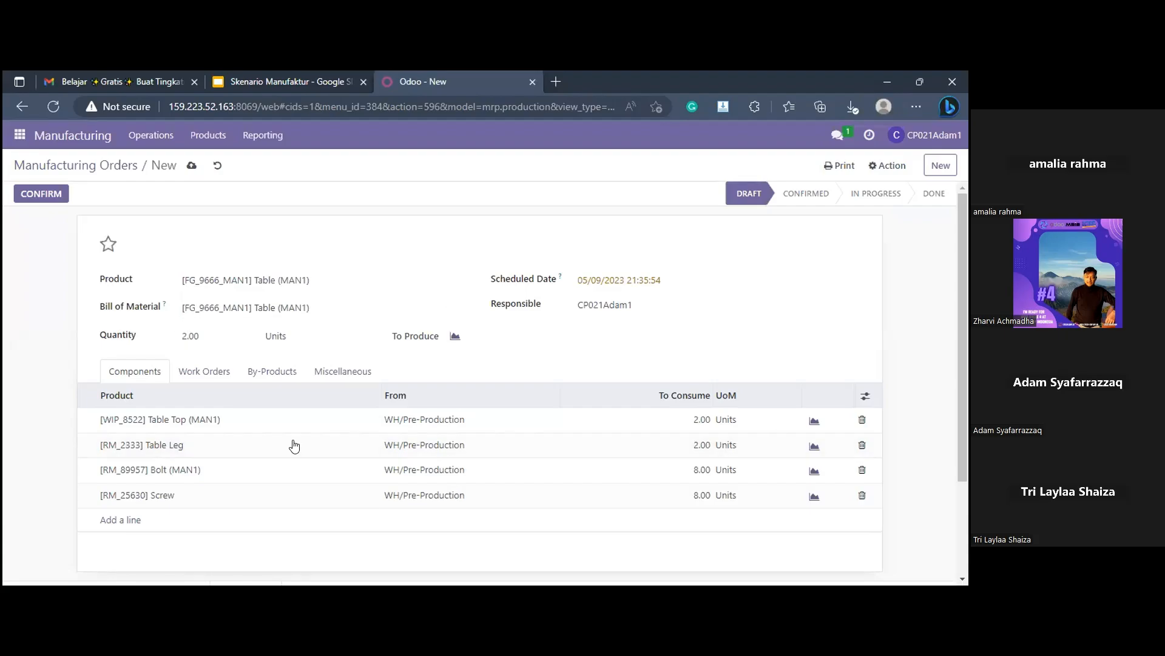
# Set the expected duration of the Cutting-MAN1 work order to 60:00
pyautogui.click(212, 378)
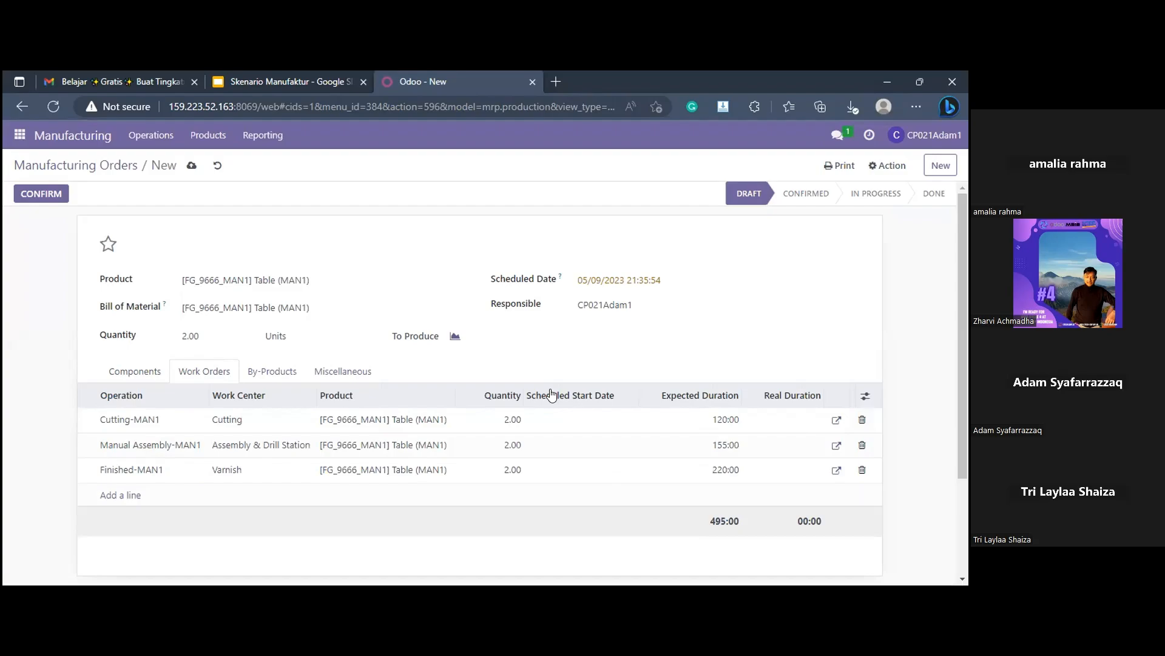
pyautogui.click(716, 419)
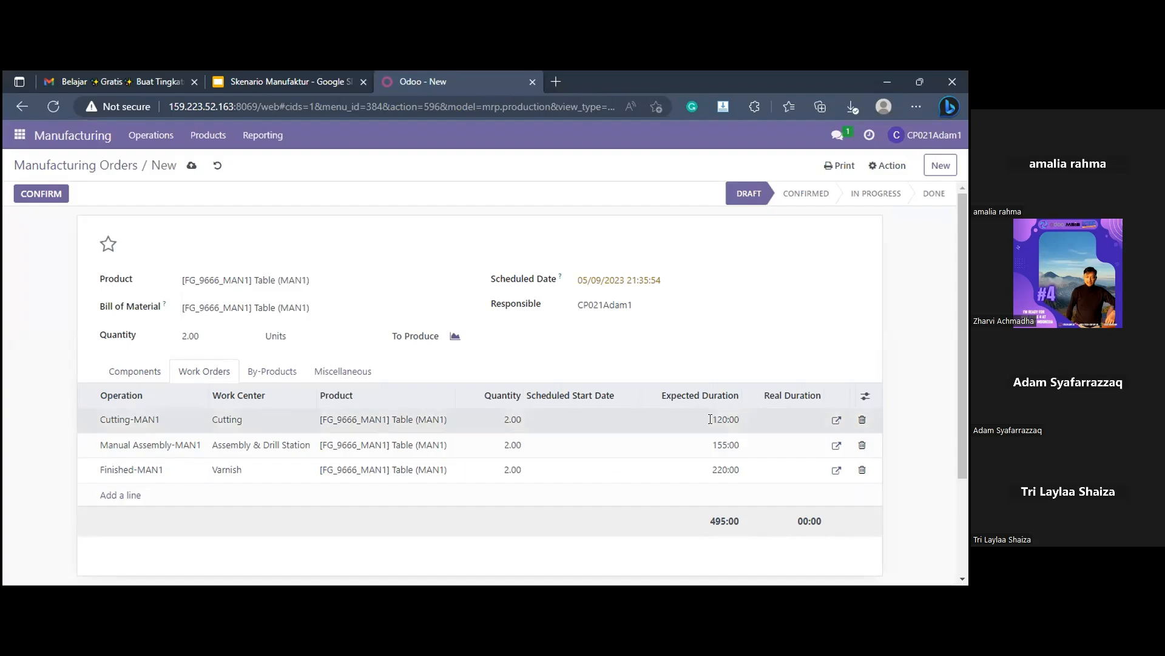
pyautogui.click(712, 419)
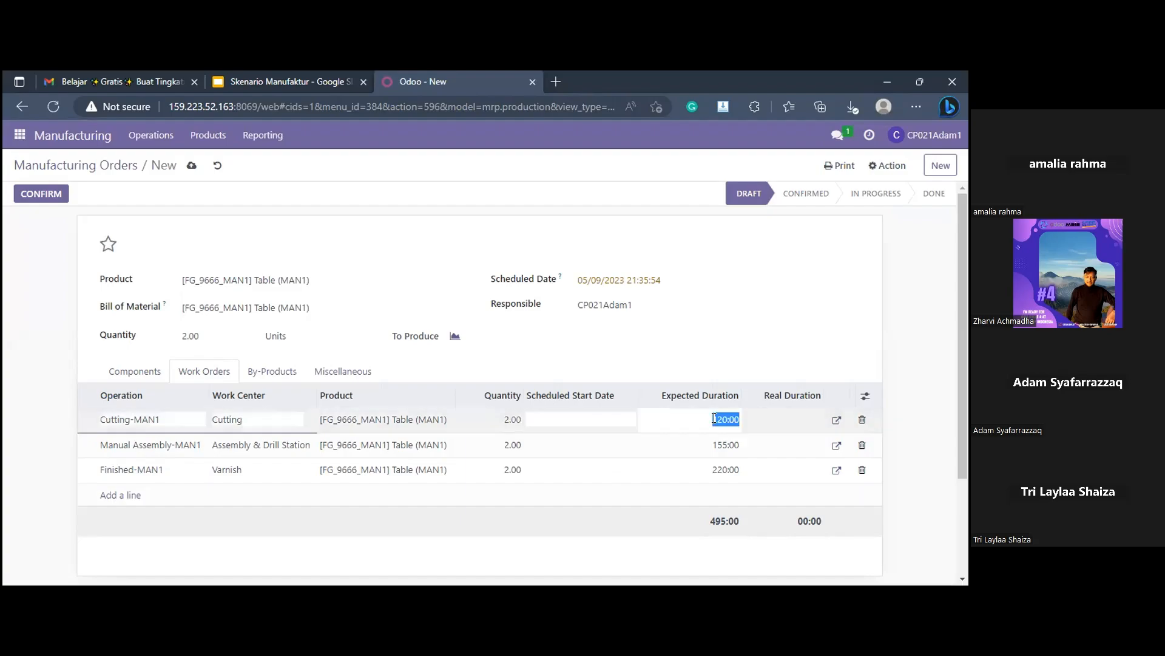
pyautogui.click(714, 419)
pyautogui.doubleClick(712, 417)
pyautogui.moveTo(723, 419); pyautogui.dragTo(710, 417)
pyautogui.write('6')
# Set the expected duration of the Manual Assembly-MAN1 work order to 120:00
pyautogui.click(723, 443)
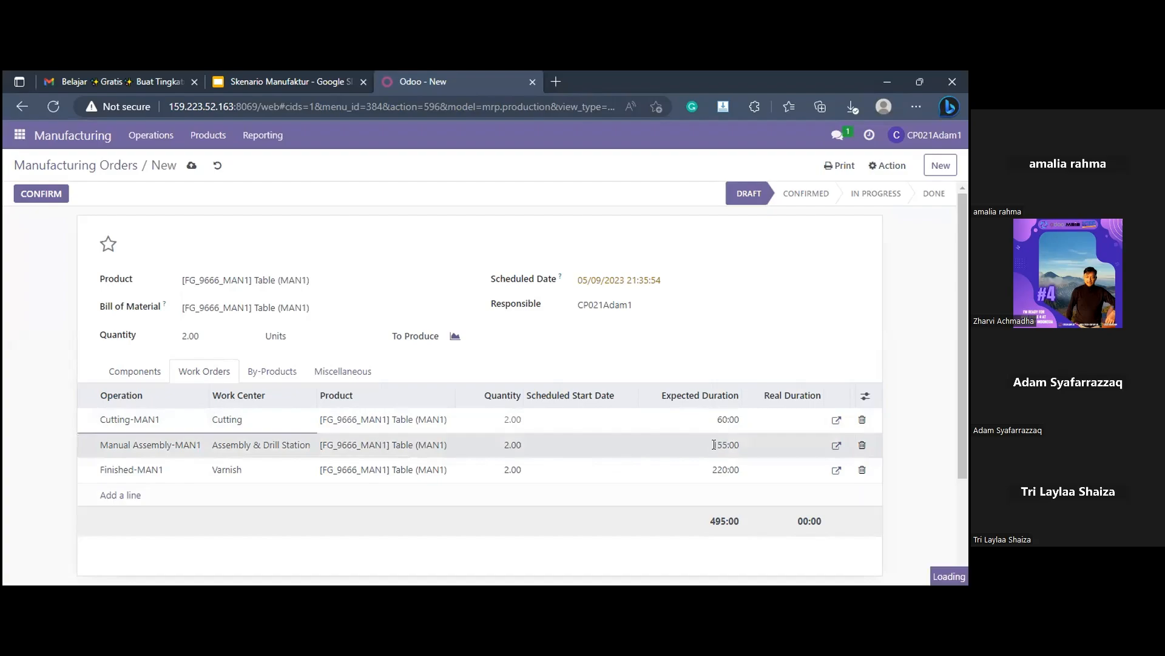
pyautogui.click(722, 445)
pyautogui.click(724, 444)
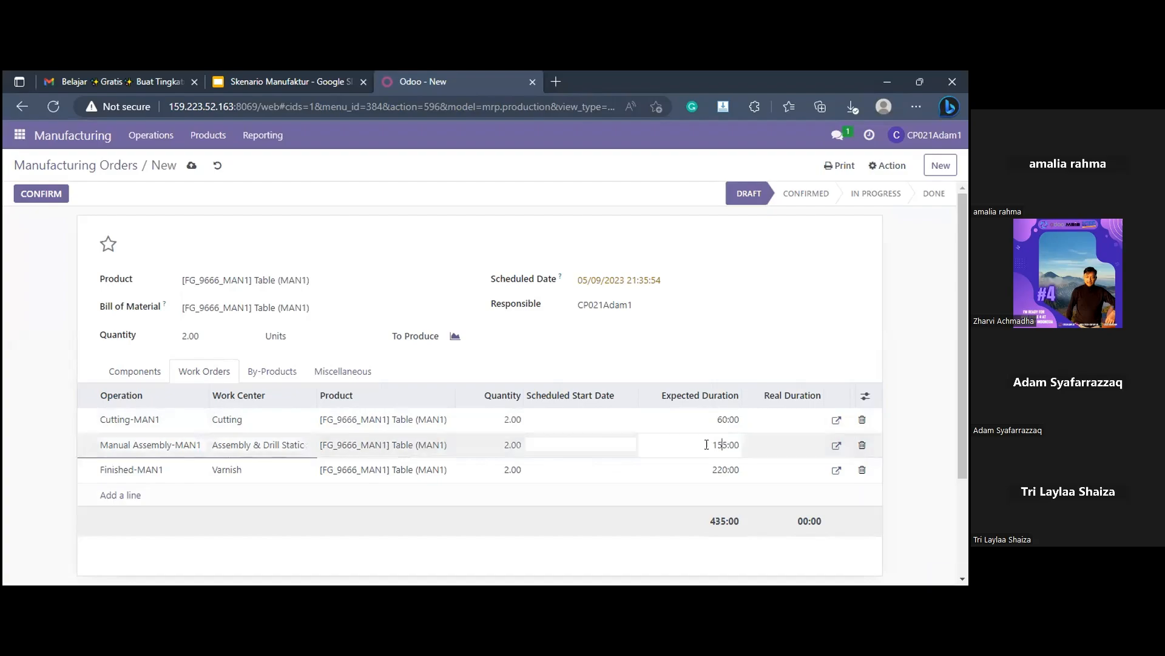
pyautogui.doubleClick(705, 444)
pyautogui.write('120')
# Set the expected duration of the Finished-MAN1 work order to 180:00
pyautogui.click(716, 471)
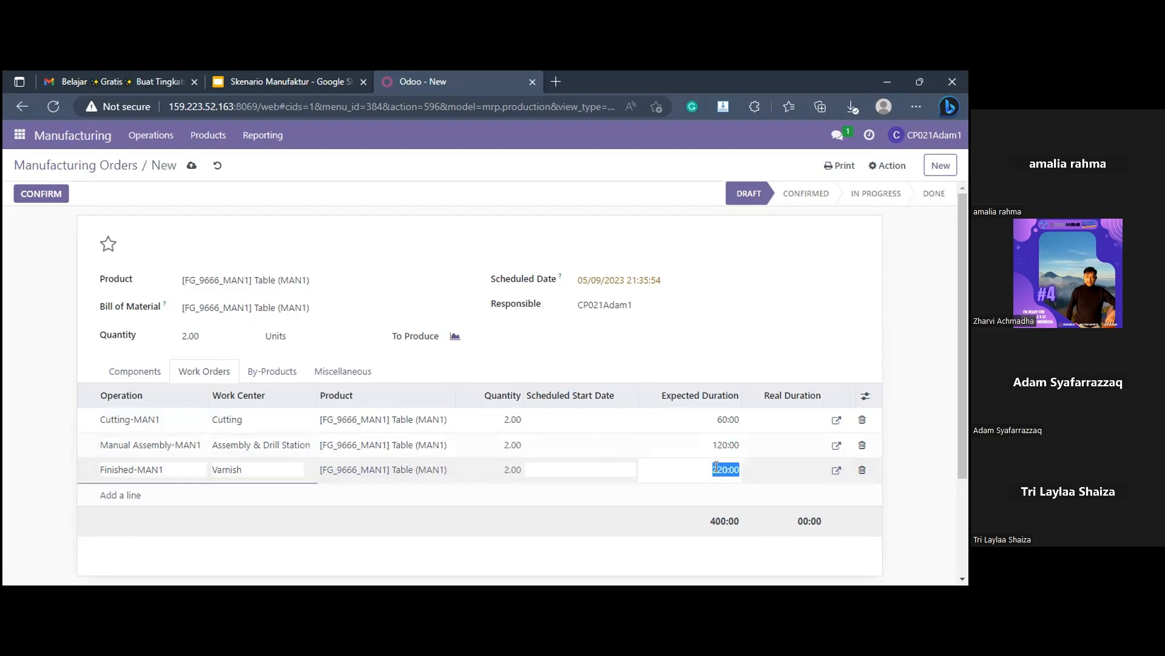
pyautogui.click(720, 467)
pyautogui.moveTo(723, 469); pyautogui.dragTo(700, 468)
pyautogui.write('2')
pyautogui.press('BackSpace')
pyautogui.write('18')
pyautogui.click(733, 504)
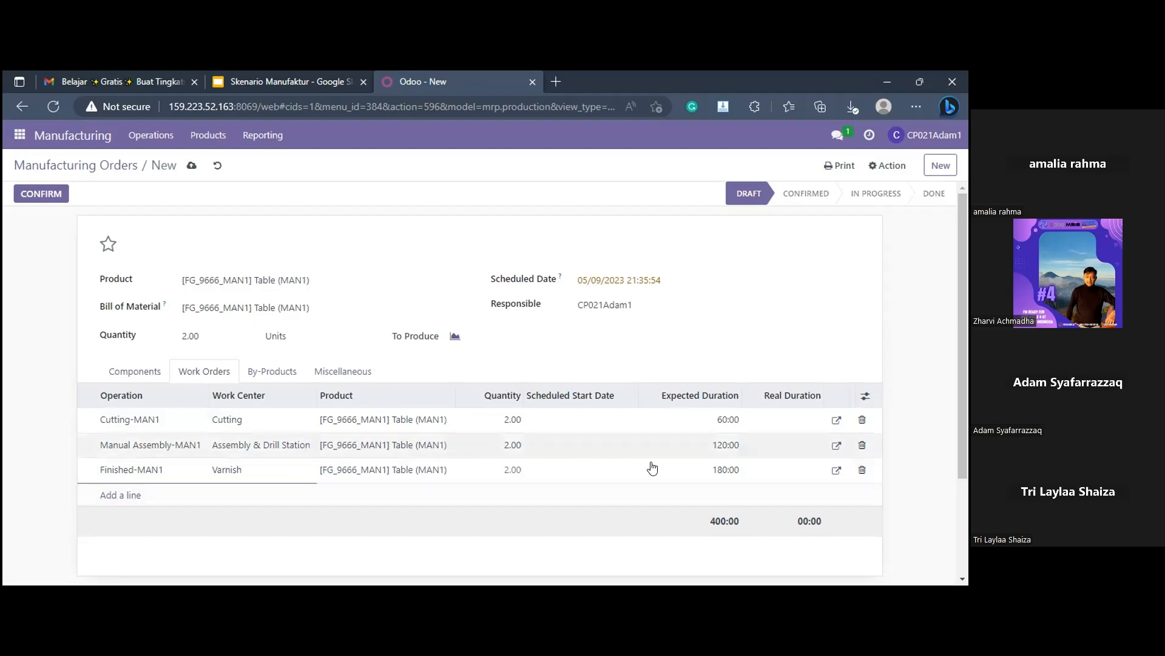
# Save the manufacturing order for Table (MAN1) and confirm it
pyautogui.click(191, 166)
pyautogui.click(190, 166)
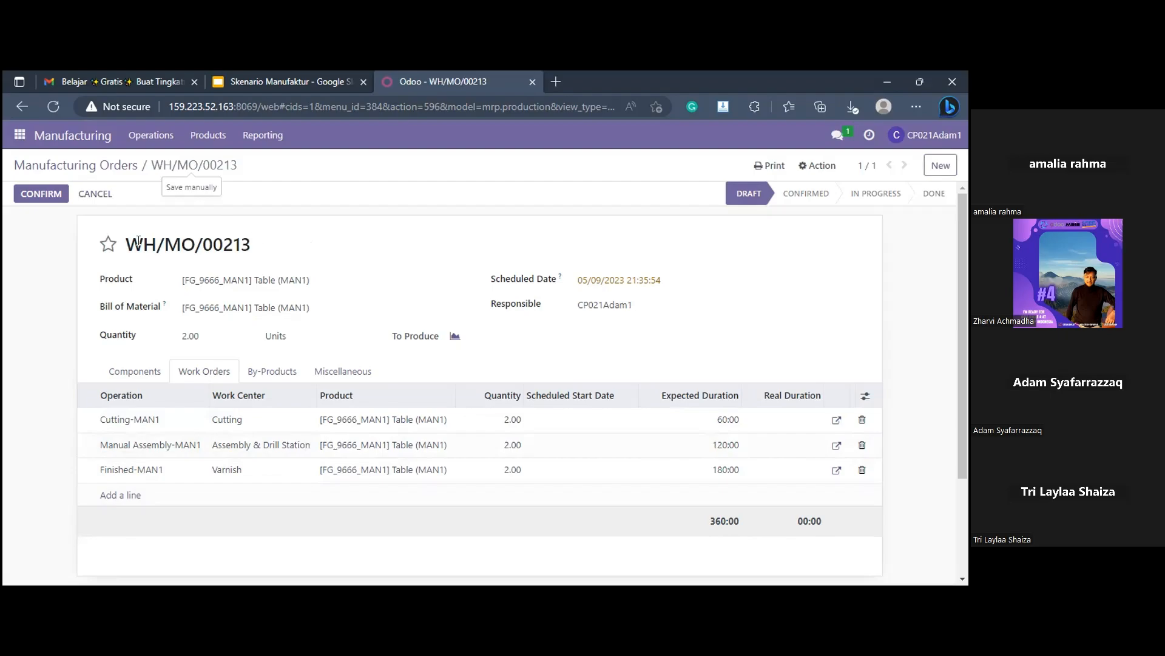
pyautogui.moveTo(133, 240); pyautogui.dragTo(265, 240)
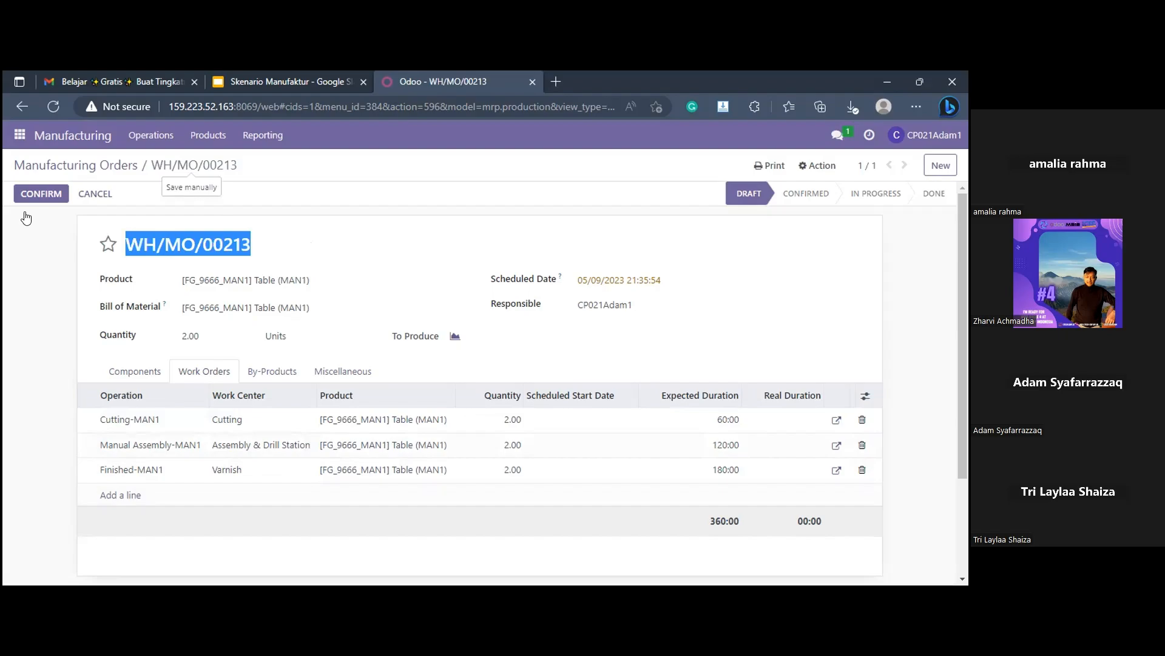
pyautogui.click(399, 213)
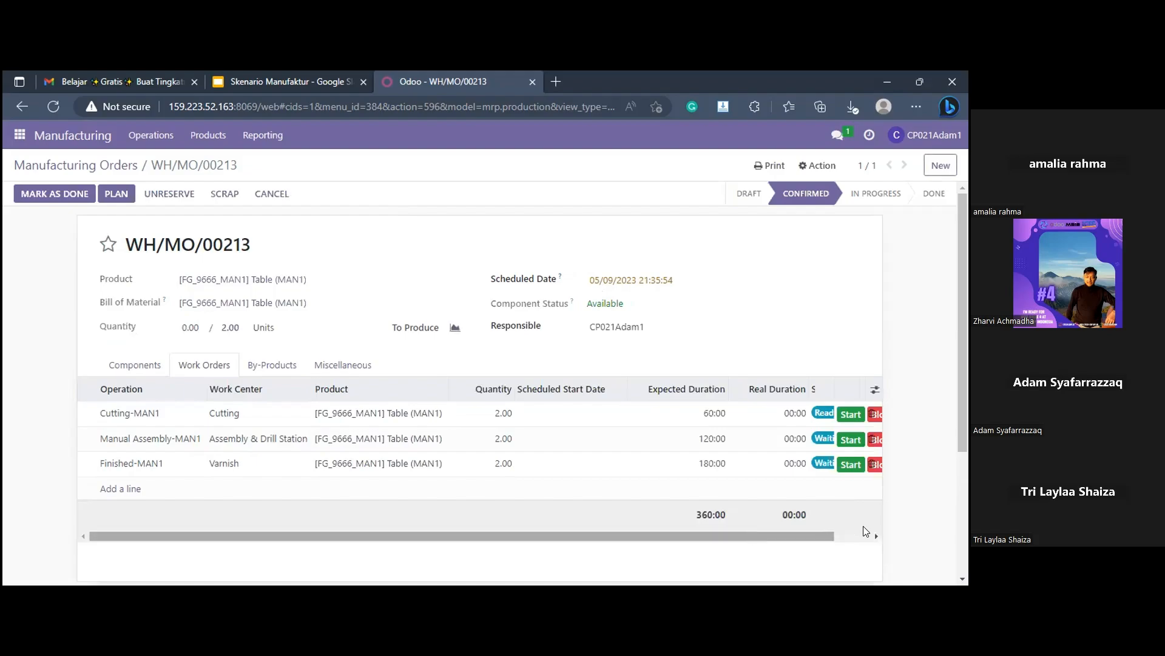
# Start the Cutting-MAN1 work order of WH/MO/00213 and complete it
pyautogui.click(864, 534)
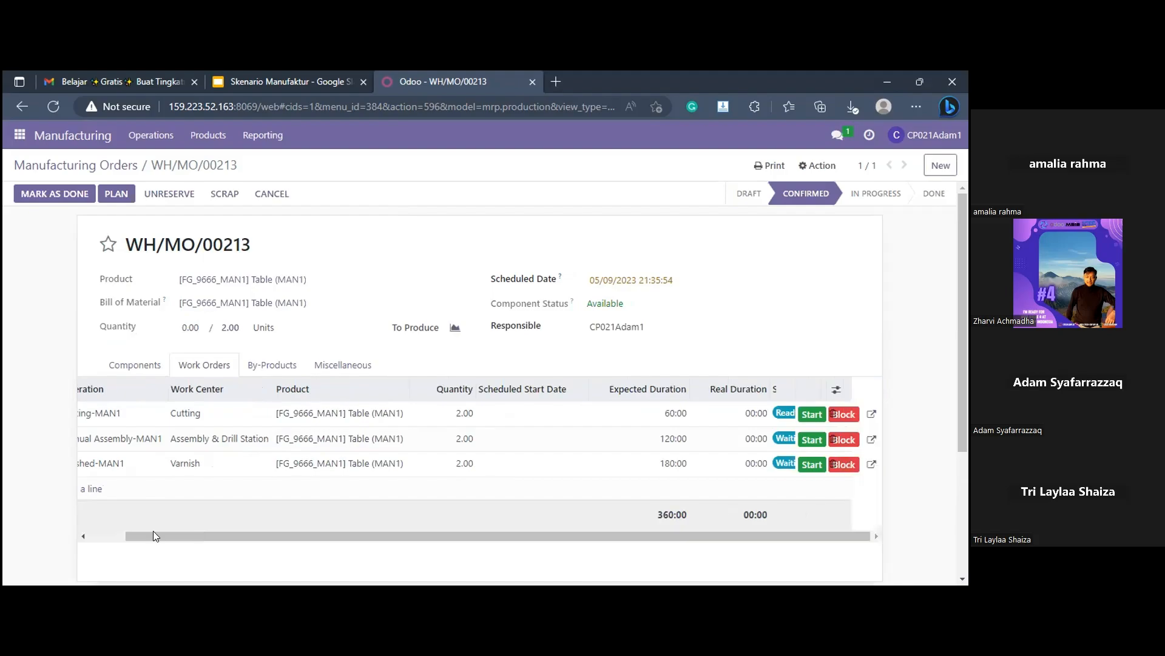
pyautogui.click(807, 418)
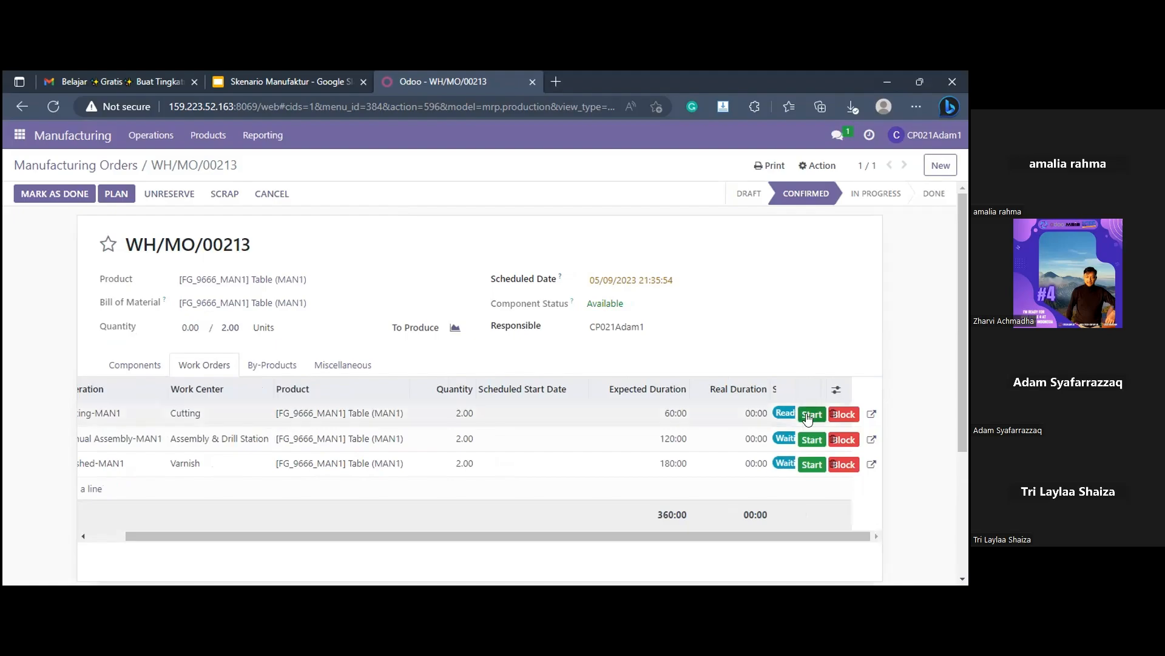
pyautogui.click(807, 418)
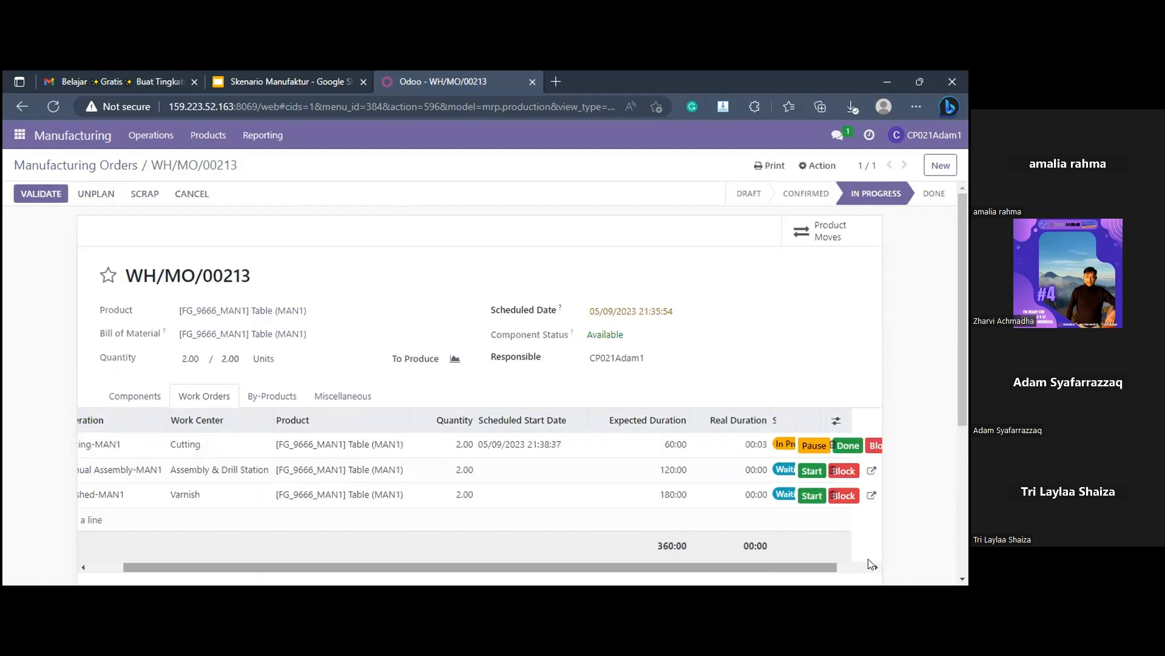
pyautogui.hscroll(2, 795, 437)
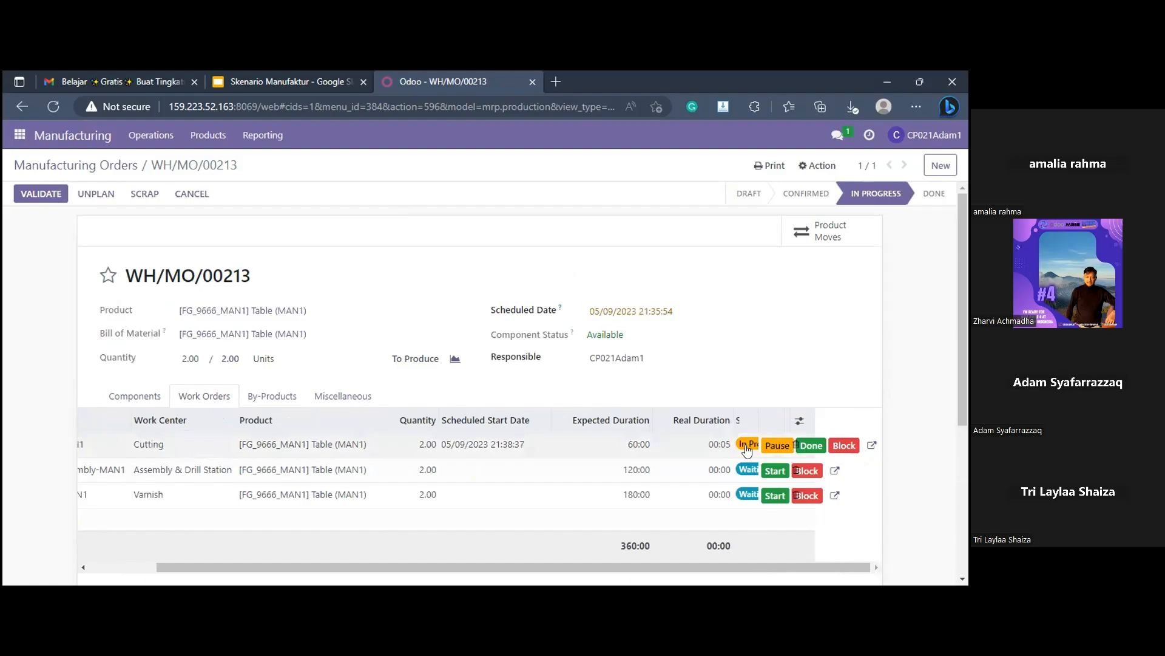
pyautogui.click(808, 449)
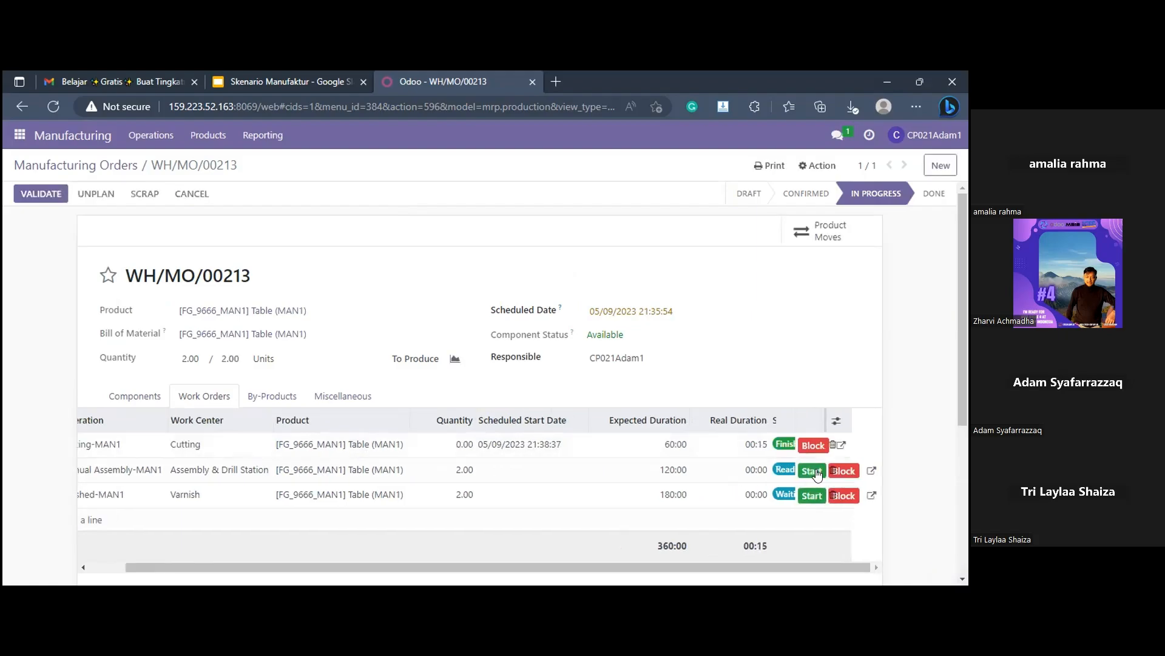
# Start and complete the Manual Assembly-MAN1 work order and the Finished-MAN1 work order, one after the other
pyautogui.click(817, 474)
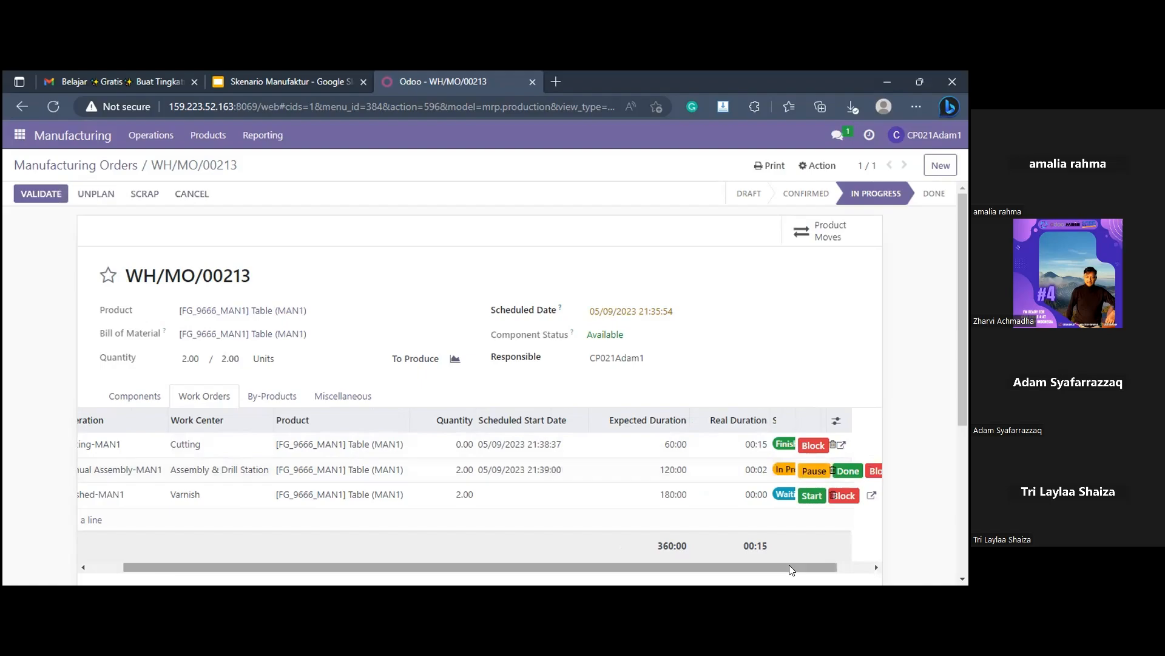
pyautogui.hscroll(1, 607, 449)
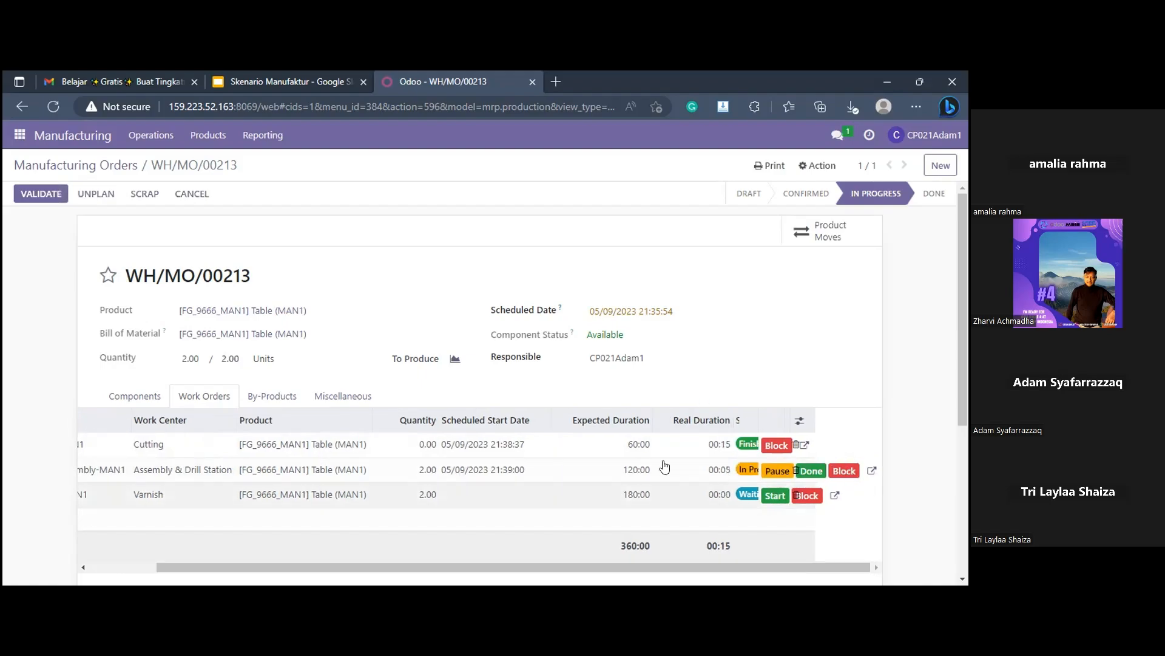
pyautogui.click(811, 470)
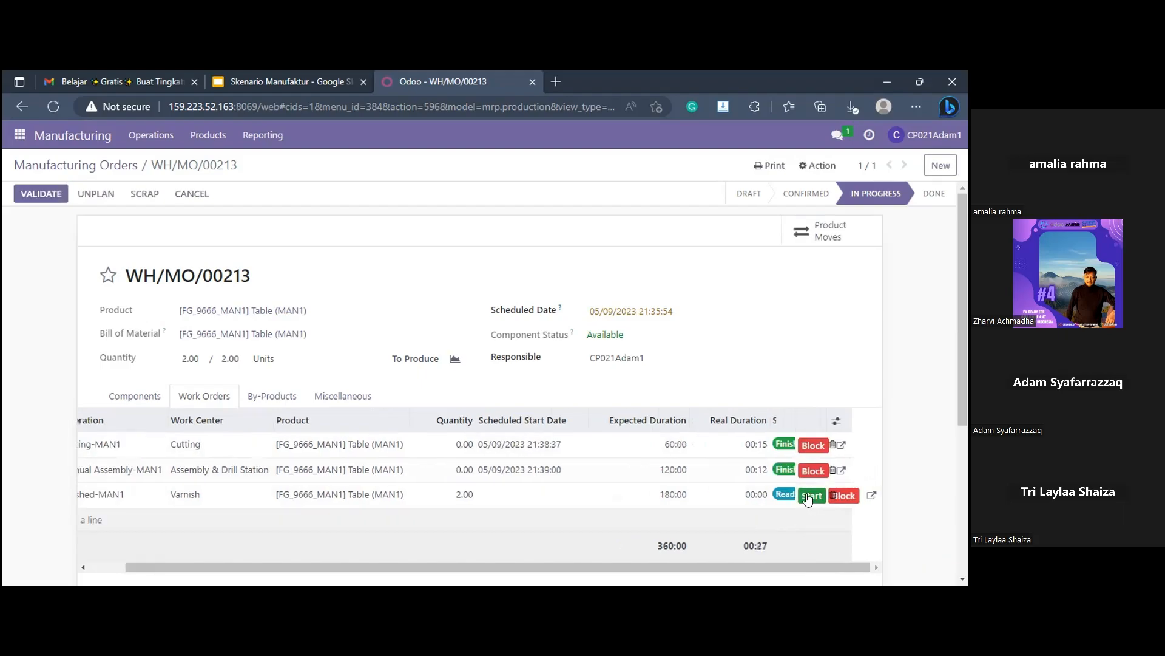
pyautogui.click(807, 496)
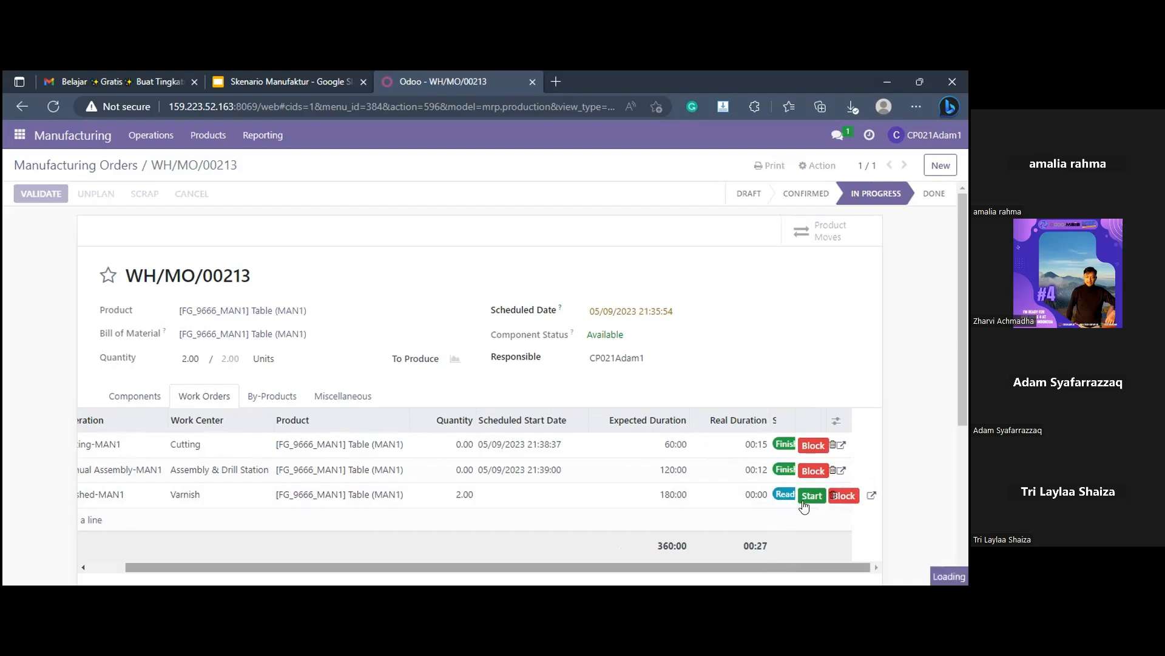
pyautogui.click(848, 496)
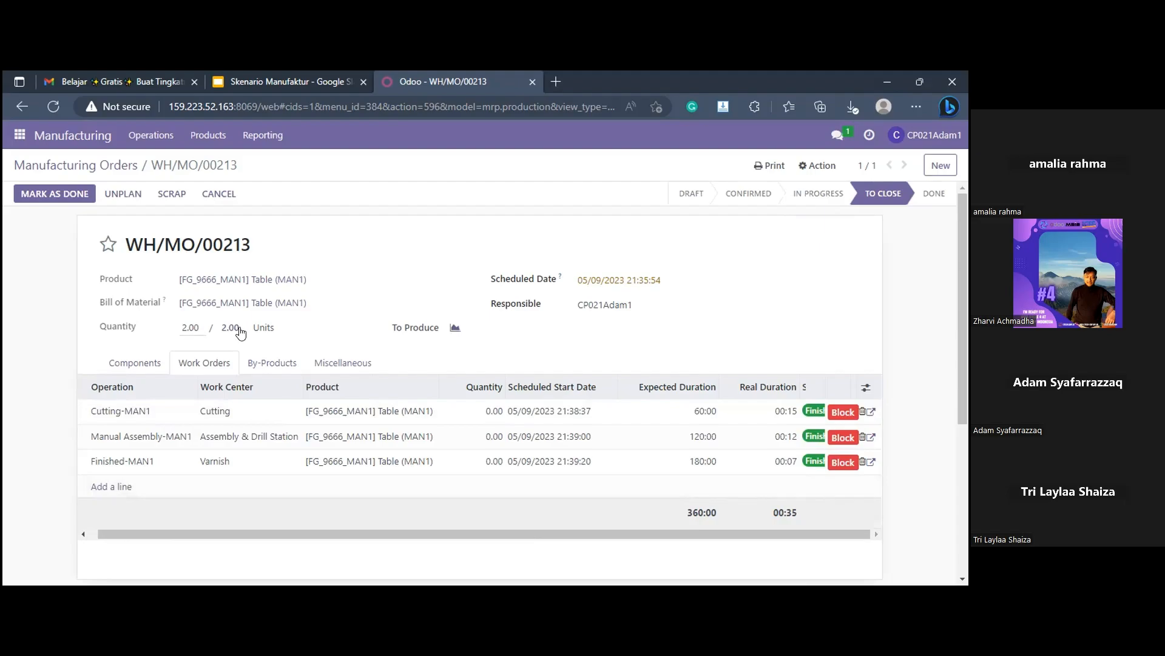
# Approve a quantity to produce of 2.00 for the Table (MAN1) order and mark the order as done
pyautogui.click(205, 330)
pyautogui.click(228, 331)
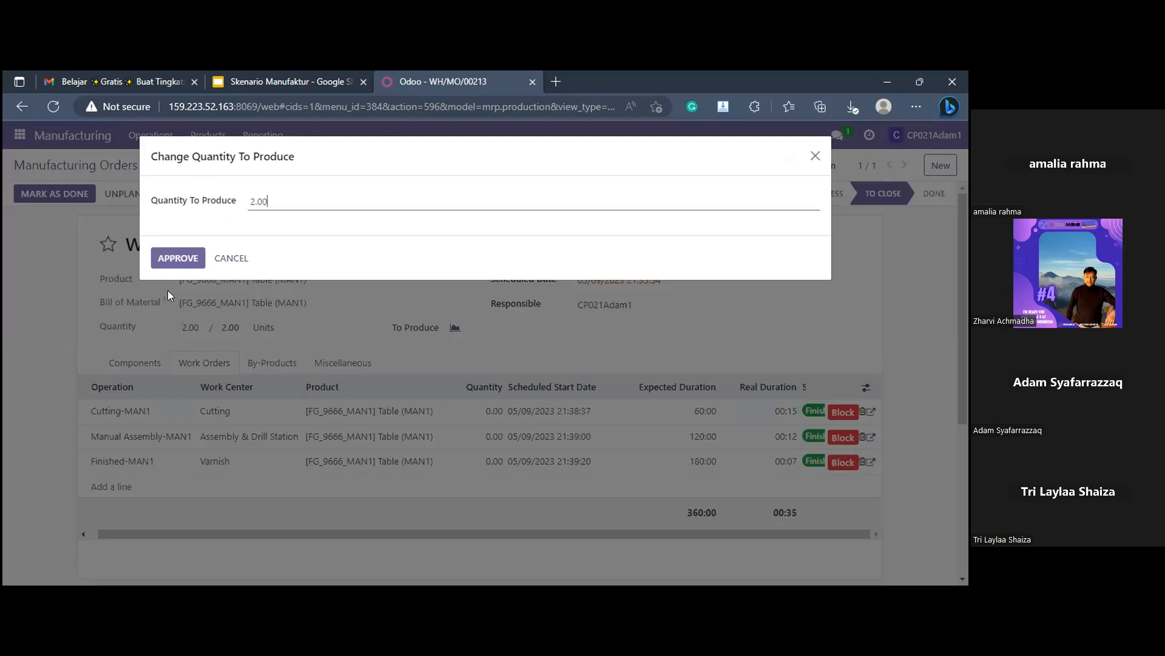
pyautogui.click(173, 259)
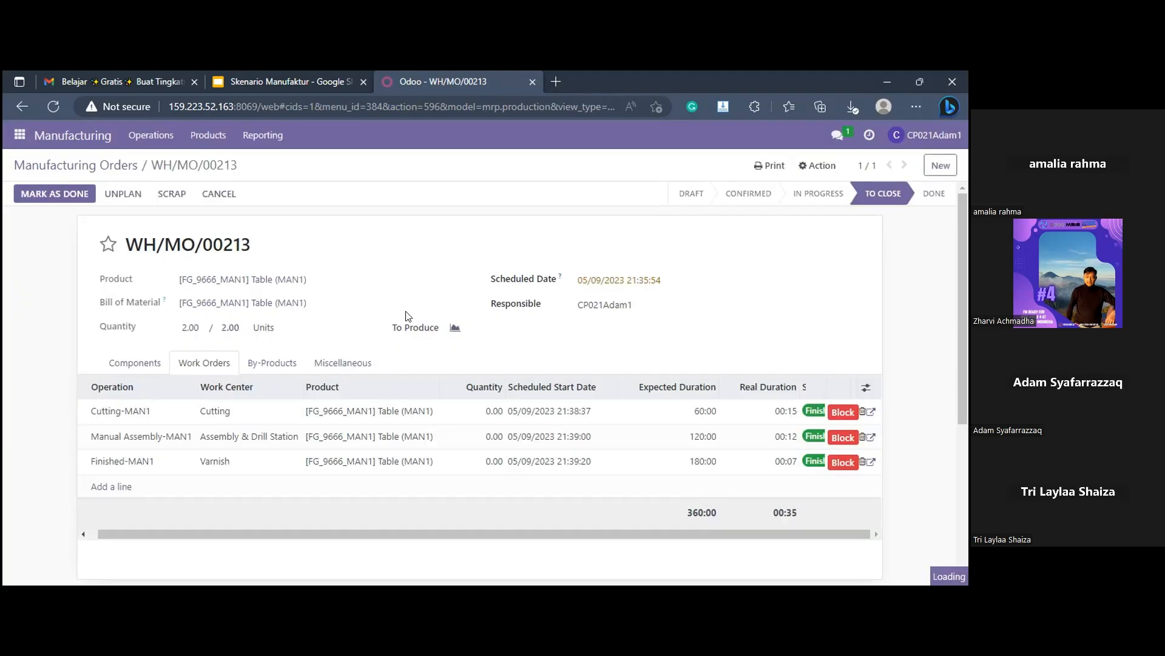
pyautogui.click(42, 194)
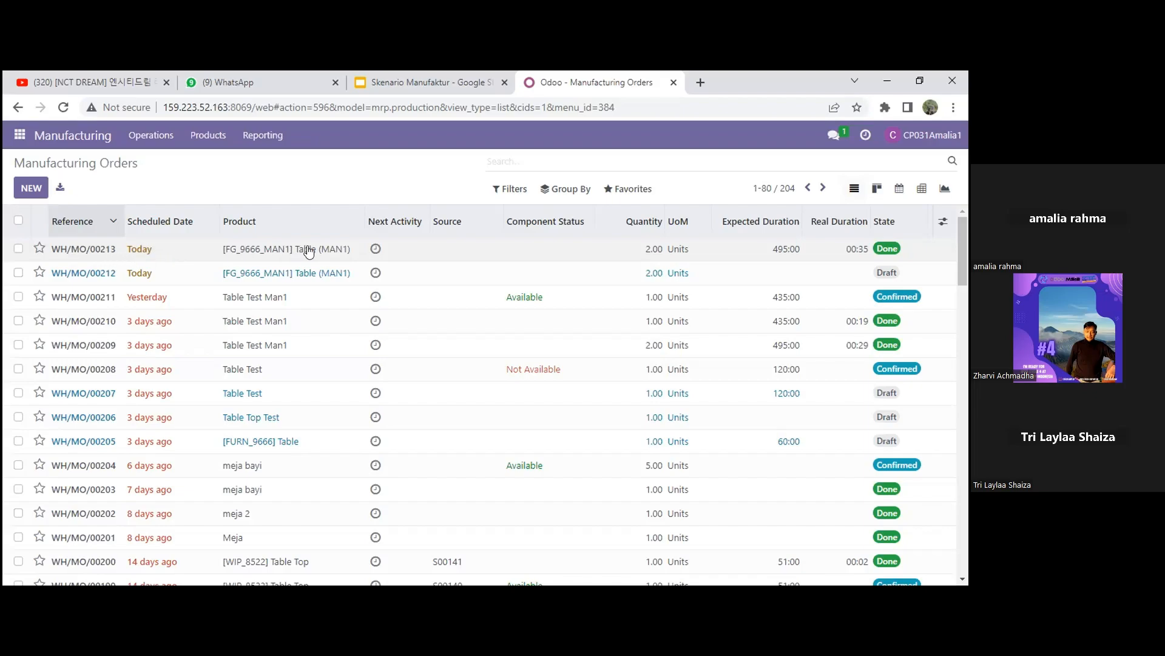
# Unbuild 1.00 unit of Table (MAN1) from manufacturing order WH/MO/00213 and view the order's unbuild record
pyautogui.click(87, 250)
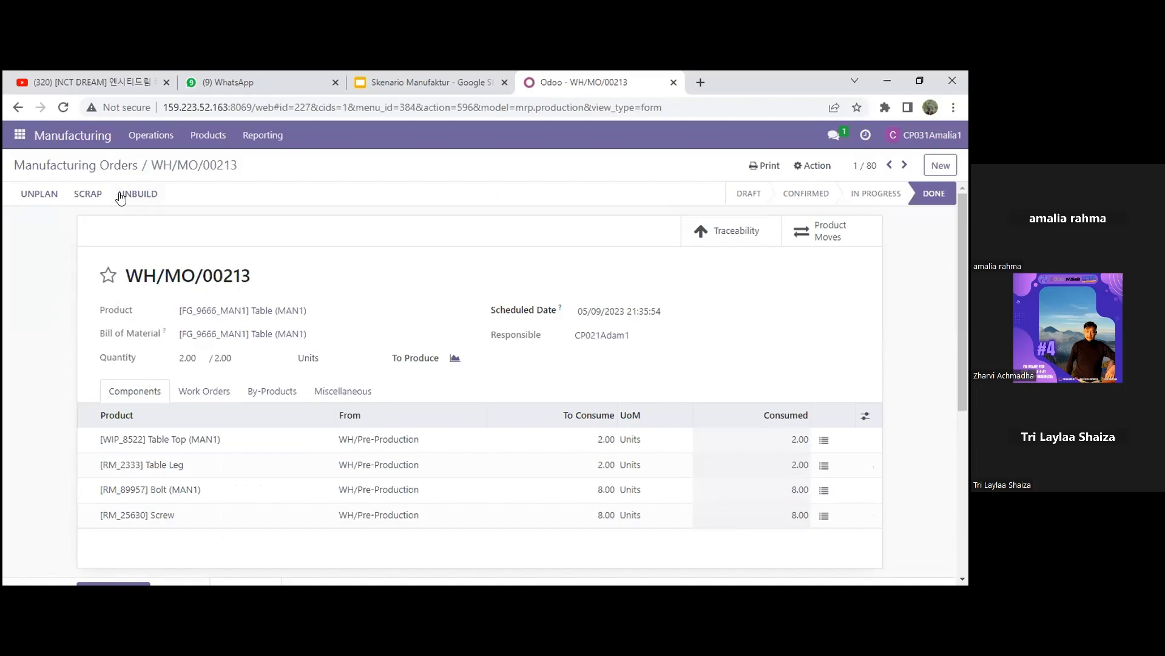
pyautogui.click(150, 201)
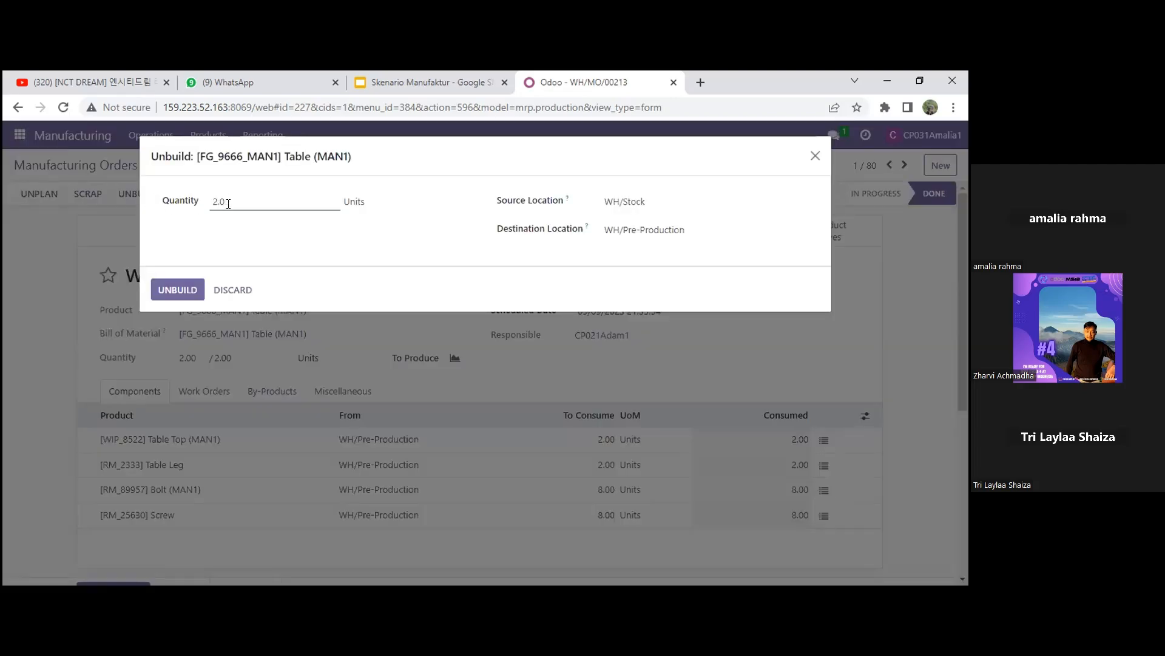
pyautogui.press('BackSpace')
pyautogui.press('BackSpace')
pyautogui.press('BackSpace')
pyautogui.write('1.00')
pyautogui.click(180, 289)
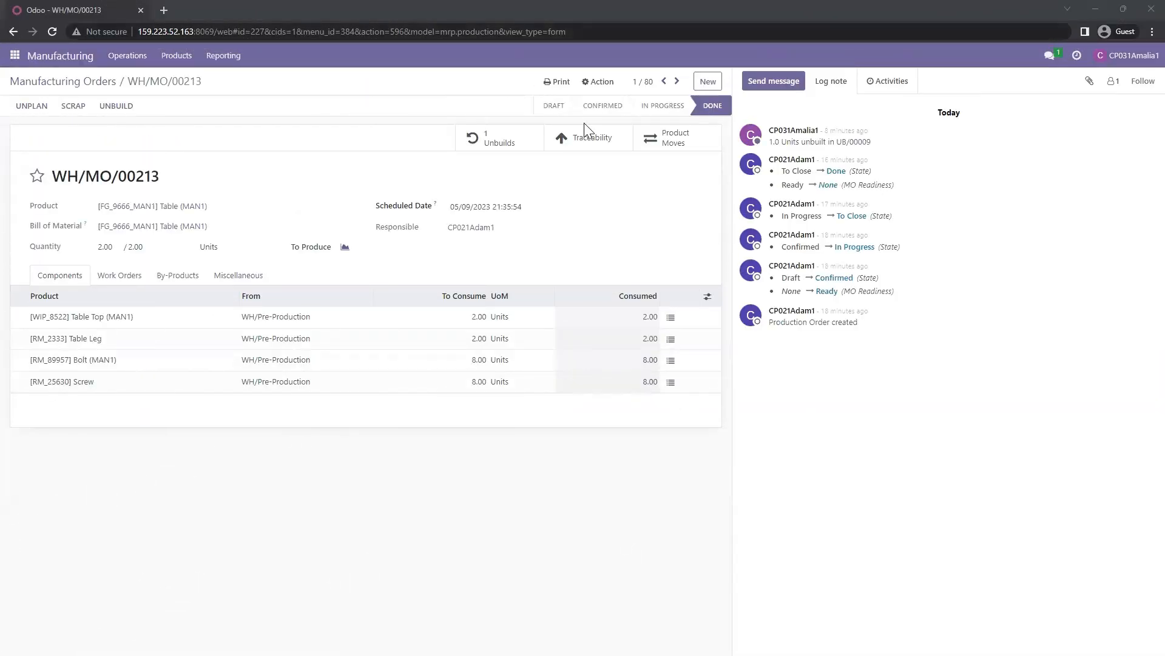
pyautogui.click(478, 148)
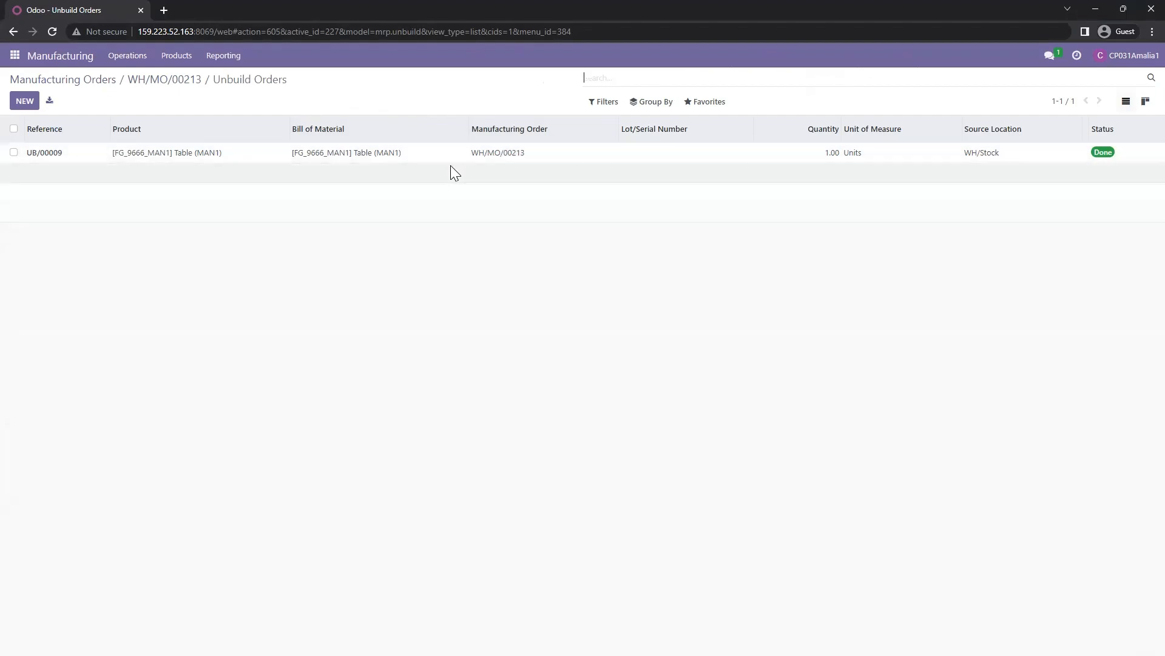
# Create a new manufacturing order for [FG_9666_MAN1] Table (MAN1) and confirm it
pyautogui.click(102, 81)
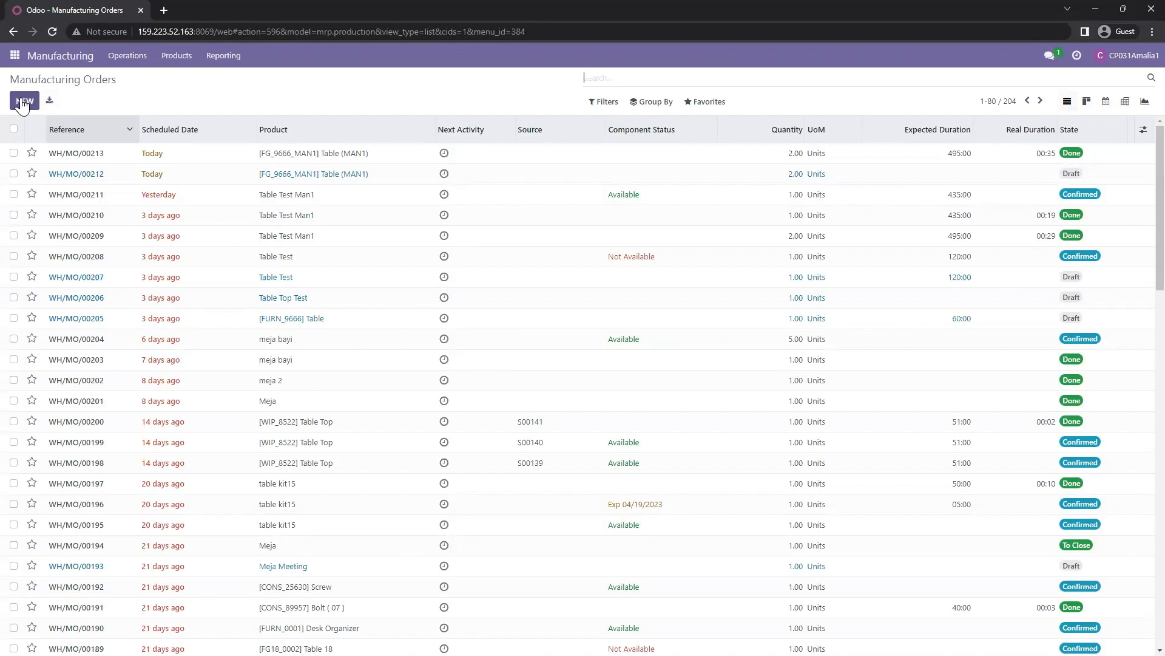
pyautogui.click(23, 102)
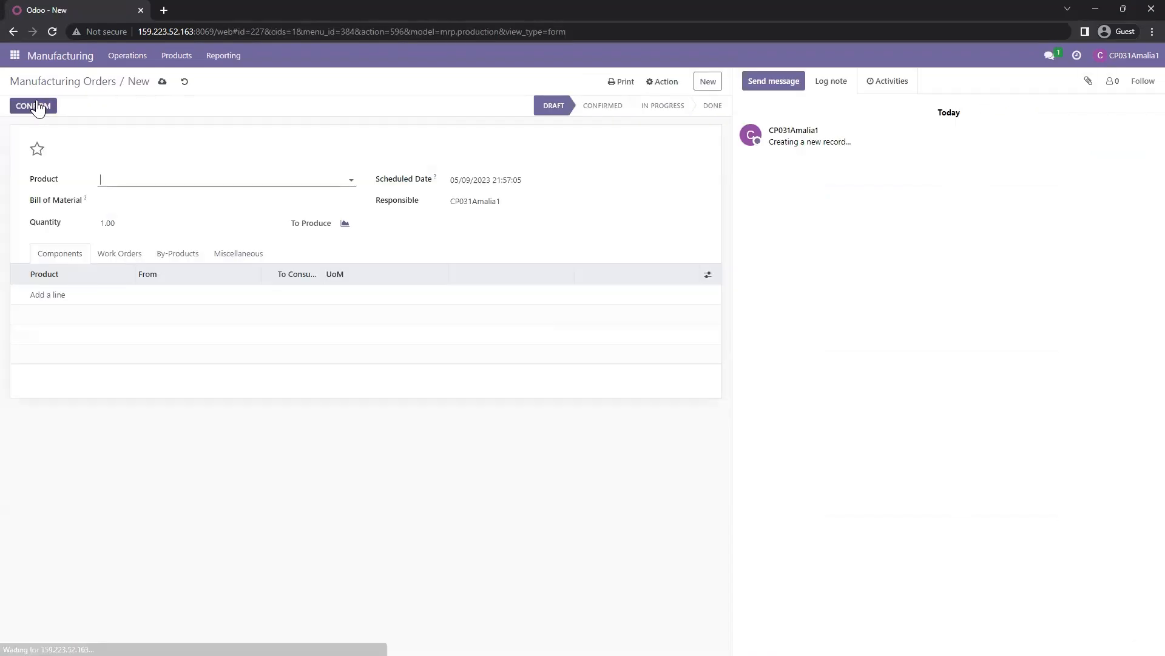
pyautogui.click(205, 179)
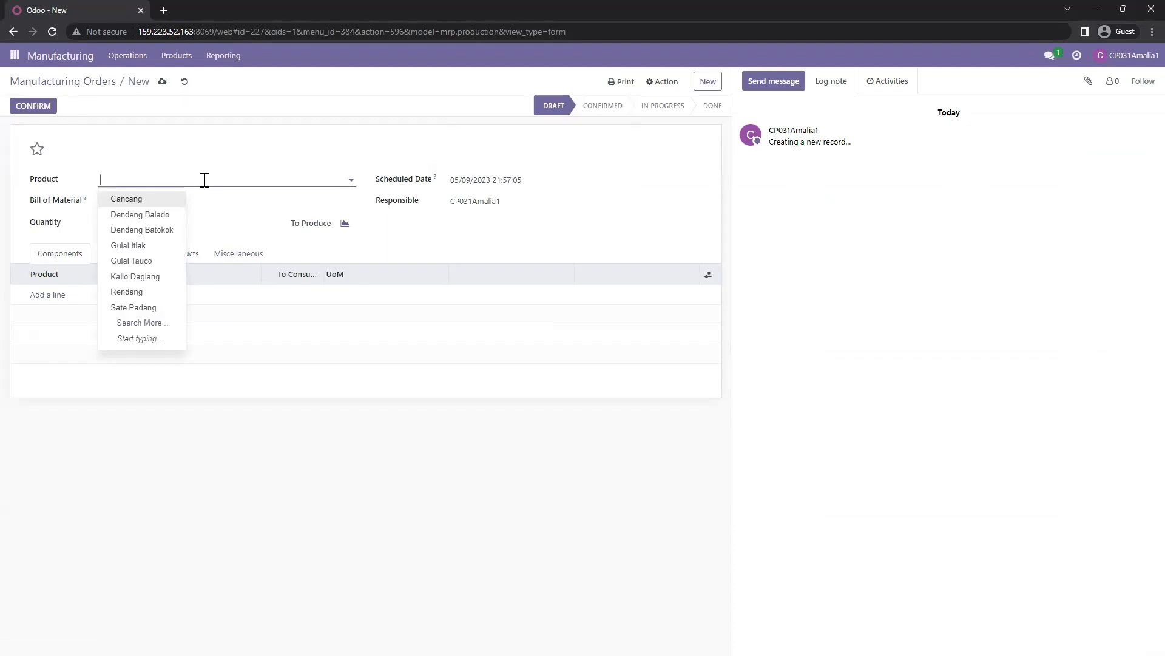
pyautogui.write('MAN1')
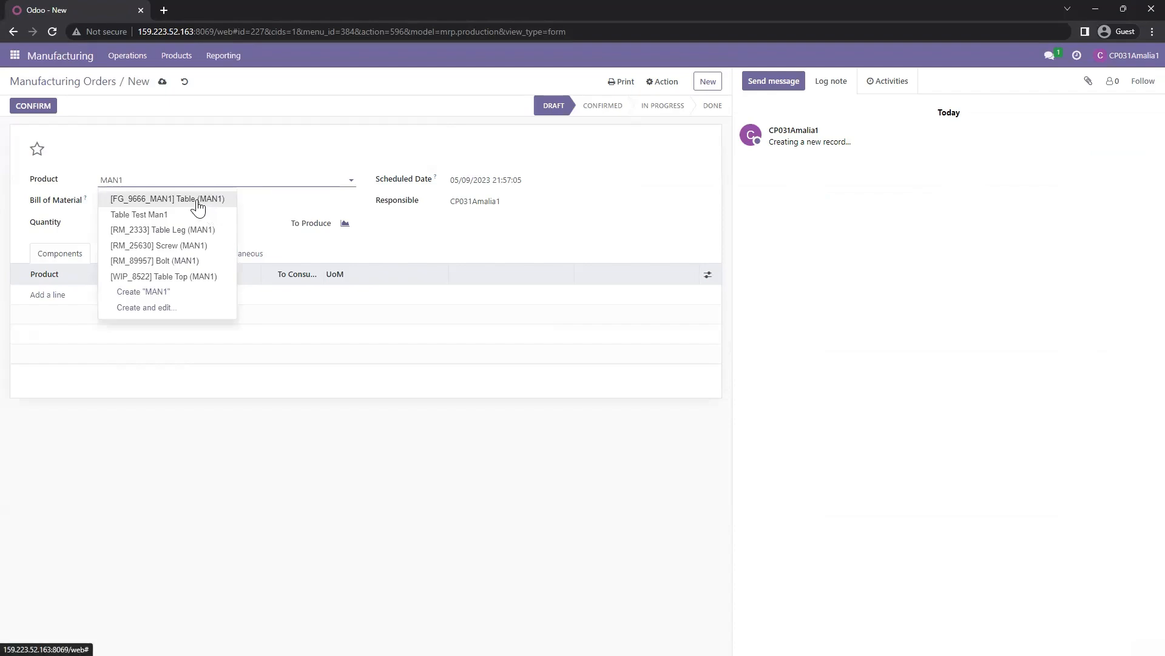
pyautogui.click(198, 200)
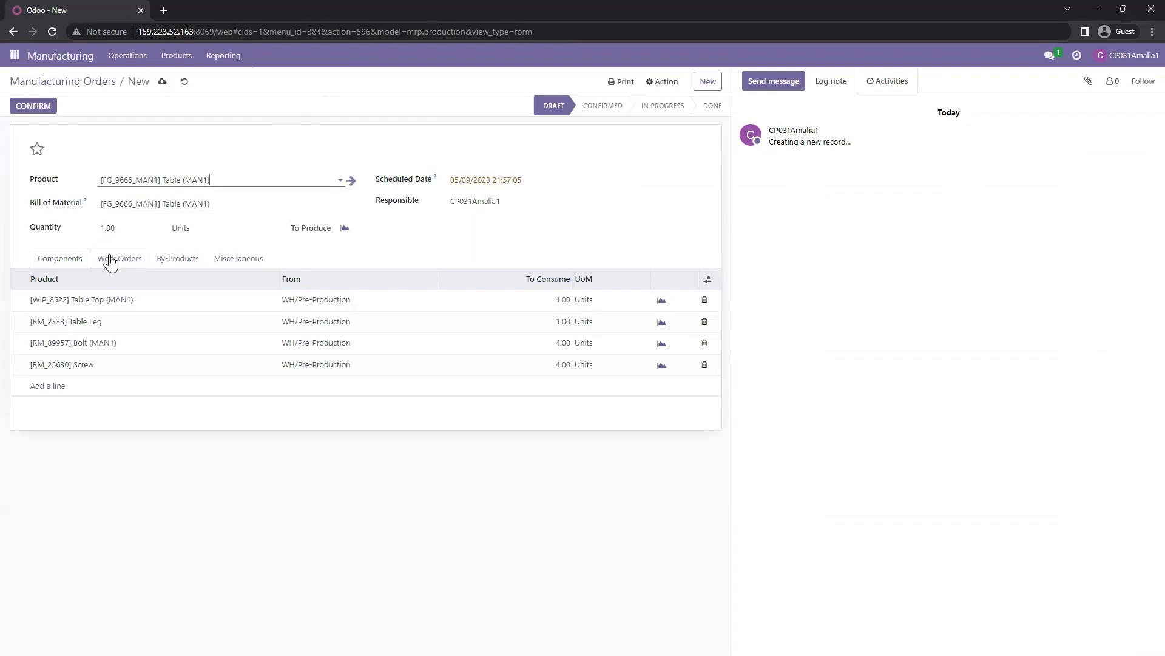
pyautogui.click(45, 109)
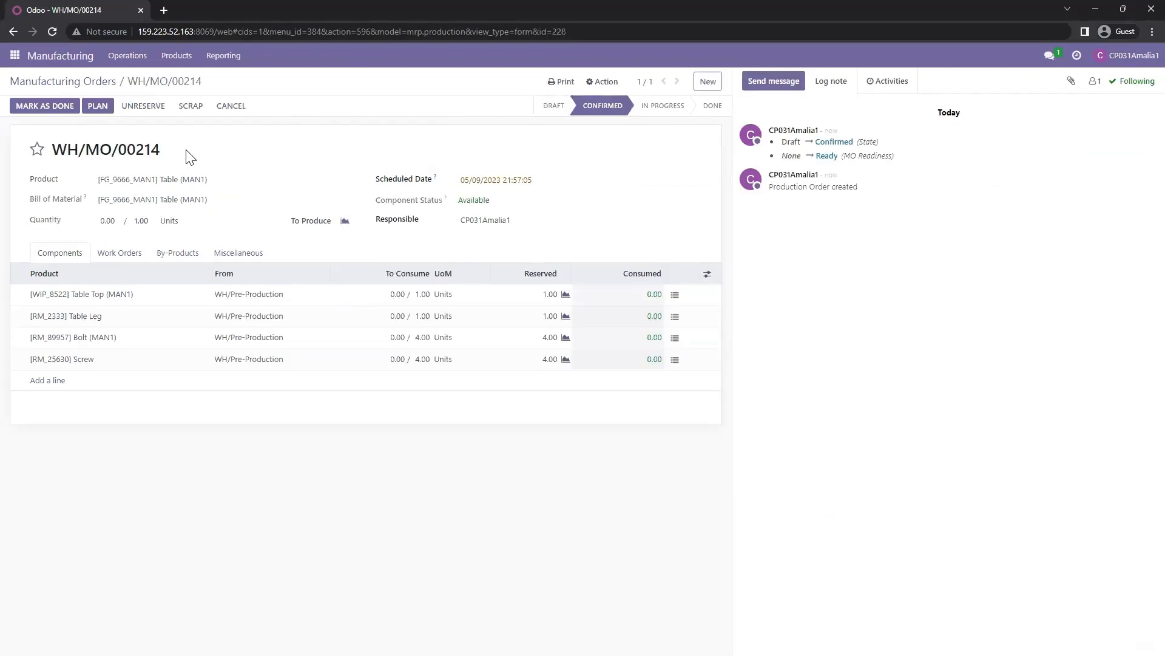
# Start and complete the Cutting-MAN1, Manual Assembly-MAN1 and Finished-MAN1 work orders of the new order in sequence
pyautogui.click(117, 252)
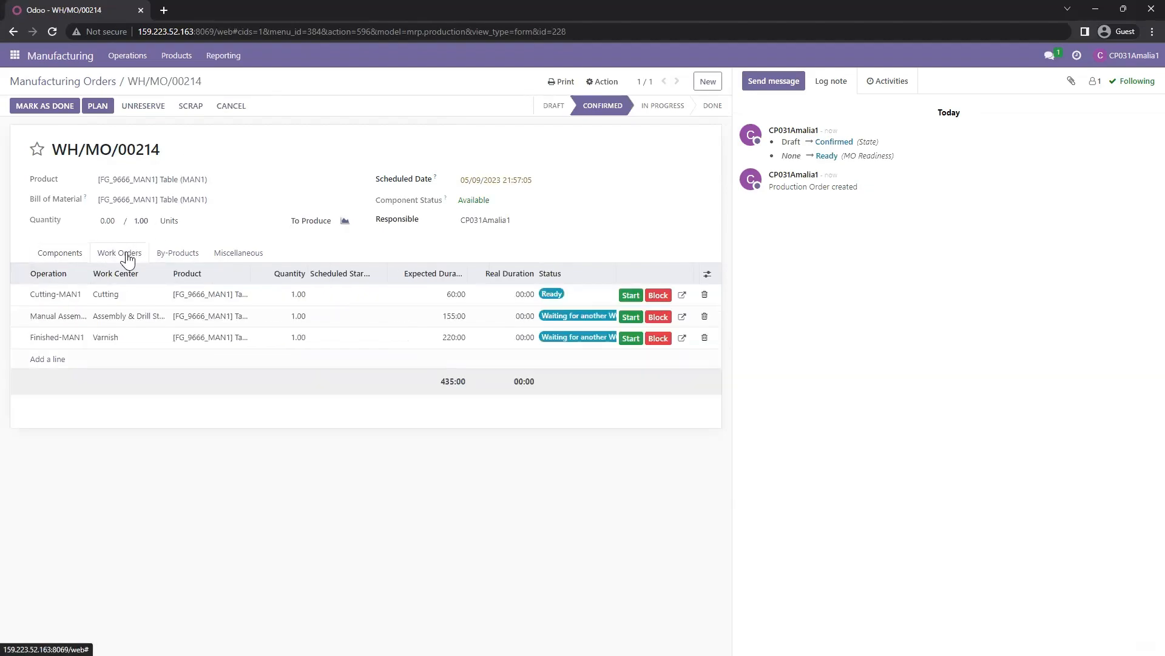
pyautogui.click(631, 296)
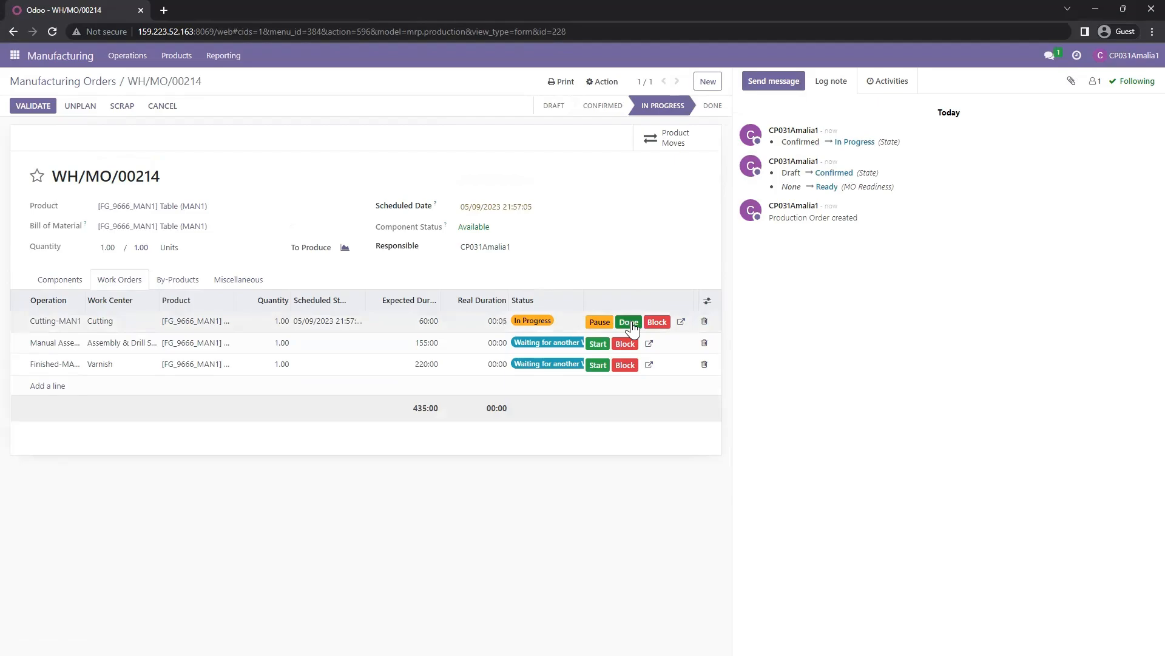
pyautogui.click(629, 322)
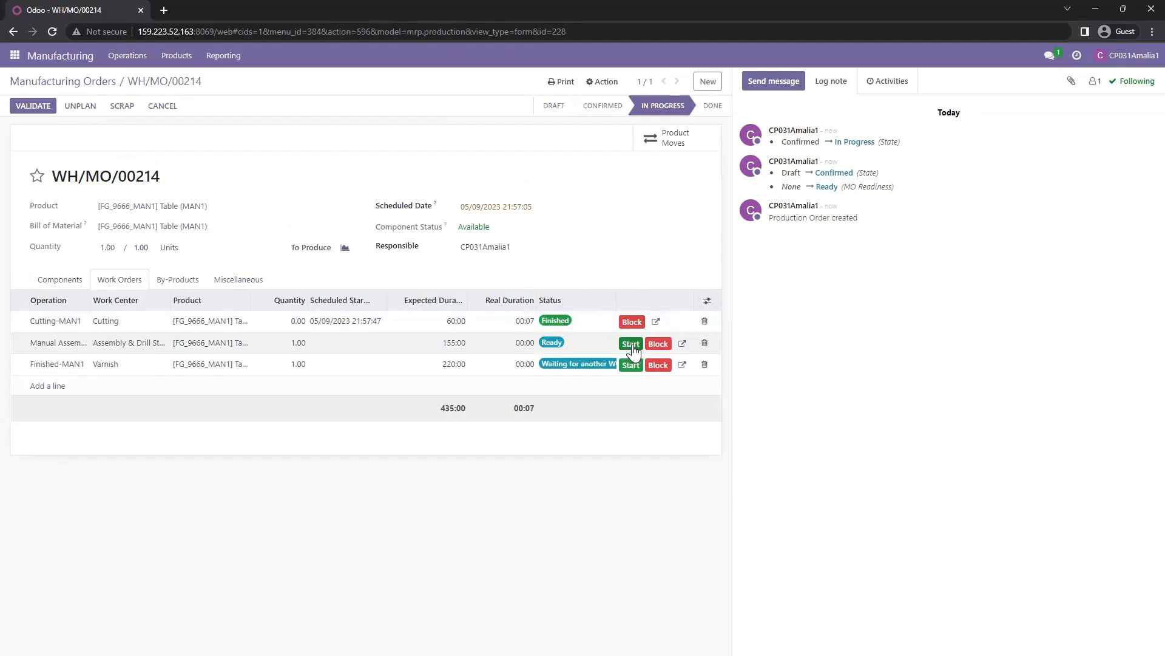
pyautogui.click(633, 351)
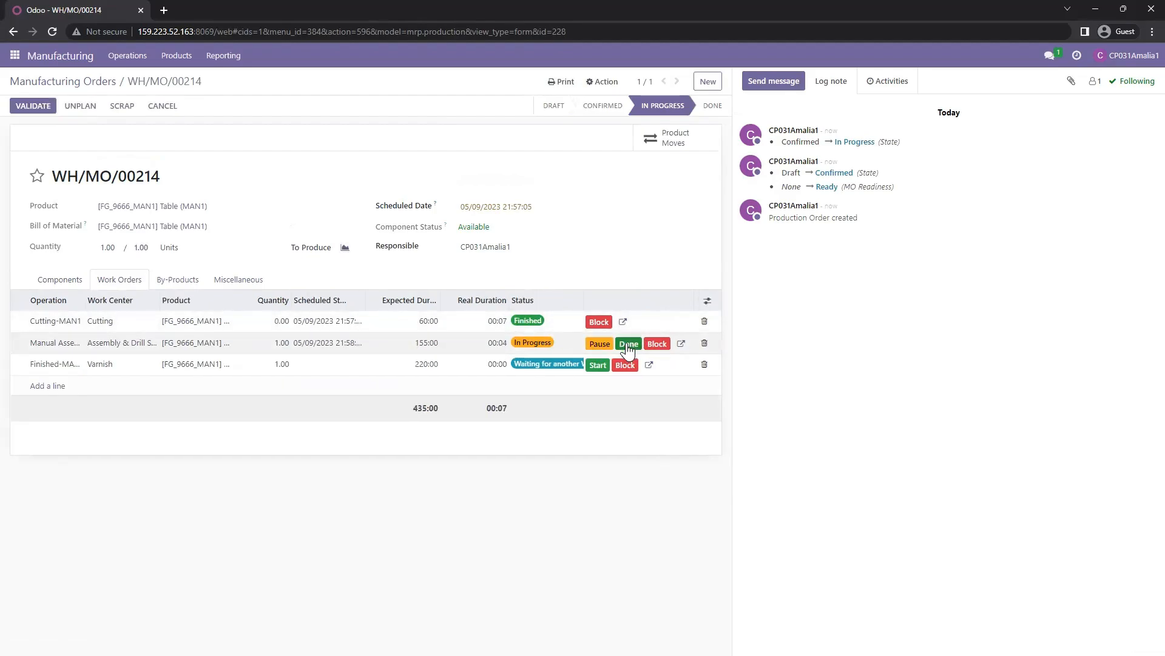
pyautogui.click(628, 344)
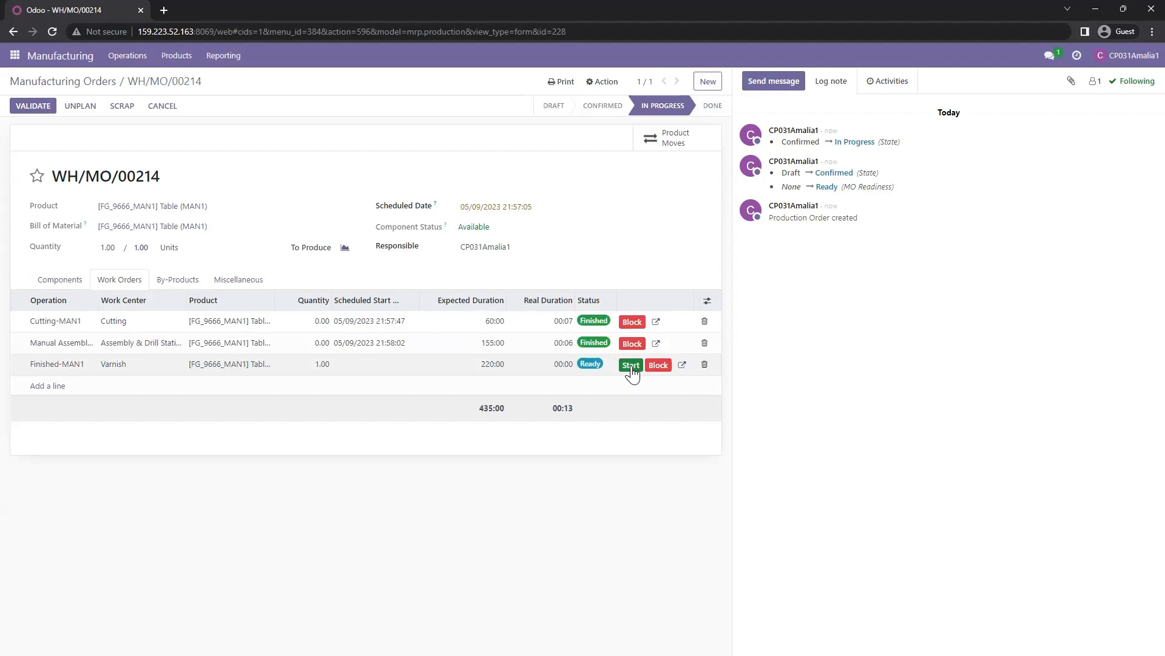
pyautogui.click(631, 366)
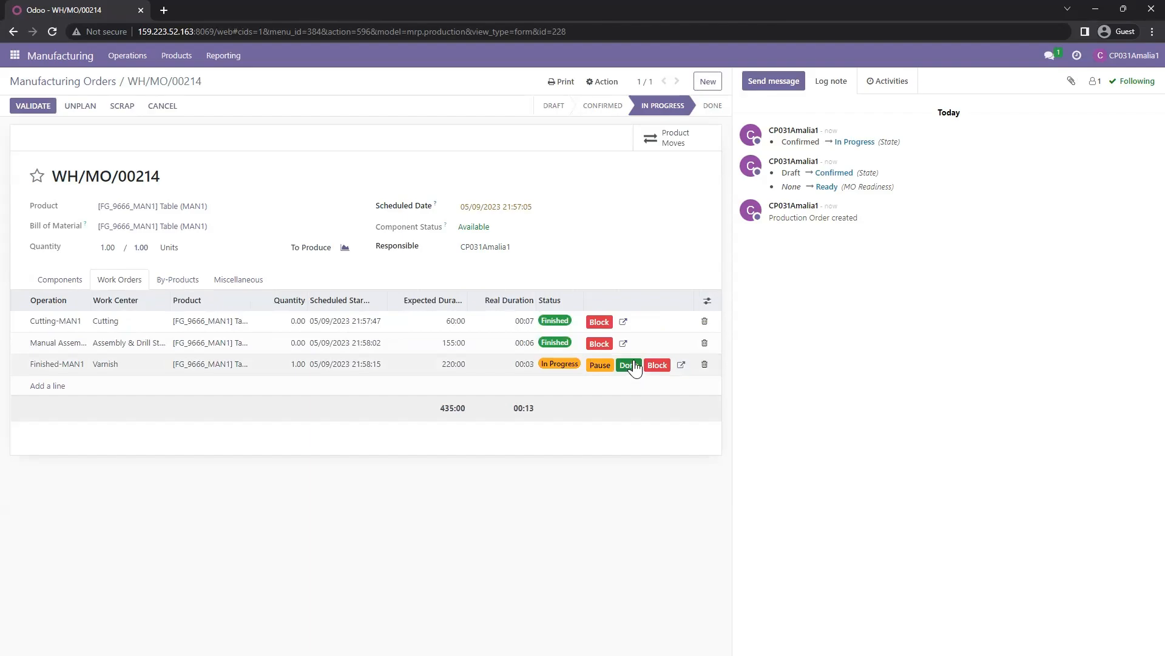
pyautogui.click(629, 365)
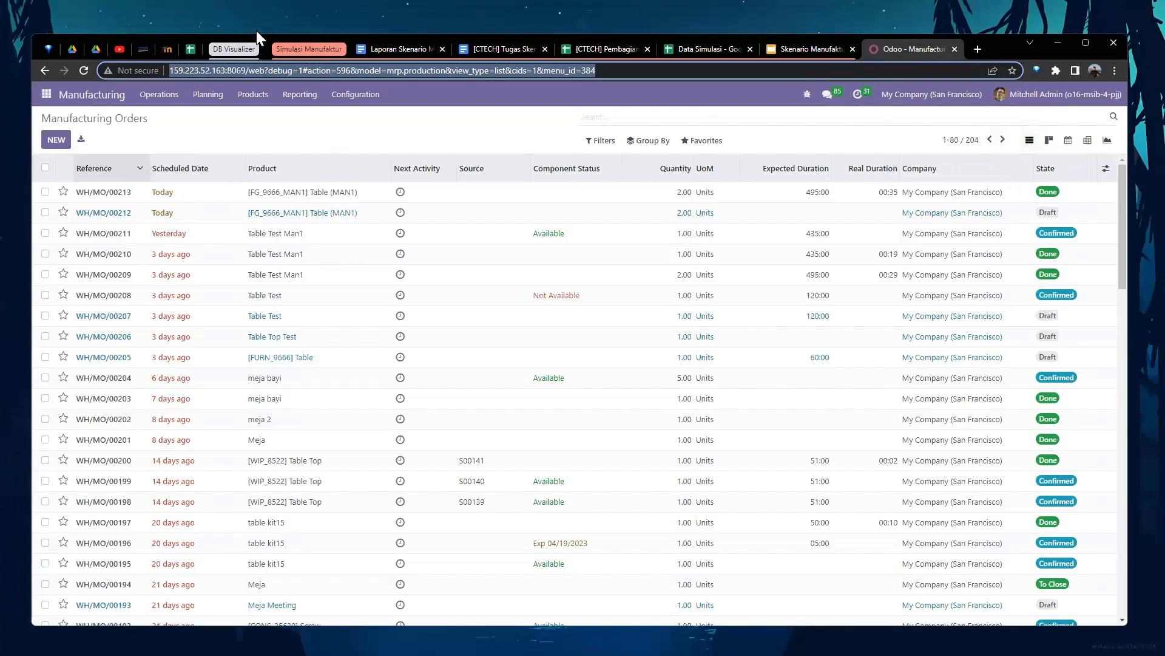
# Open manufacturing order WH/MO/00214 from the orders list and mark it as done
pyautogui.click(132, 197)
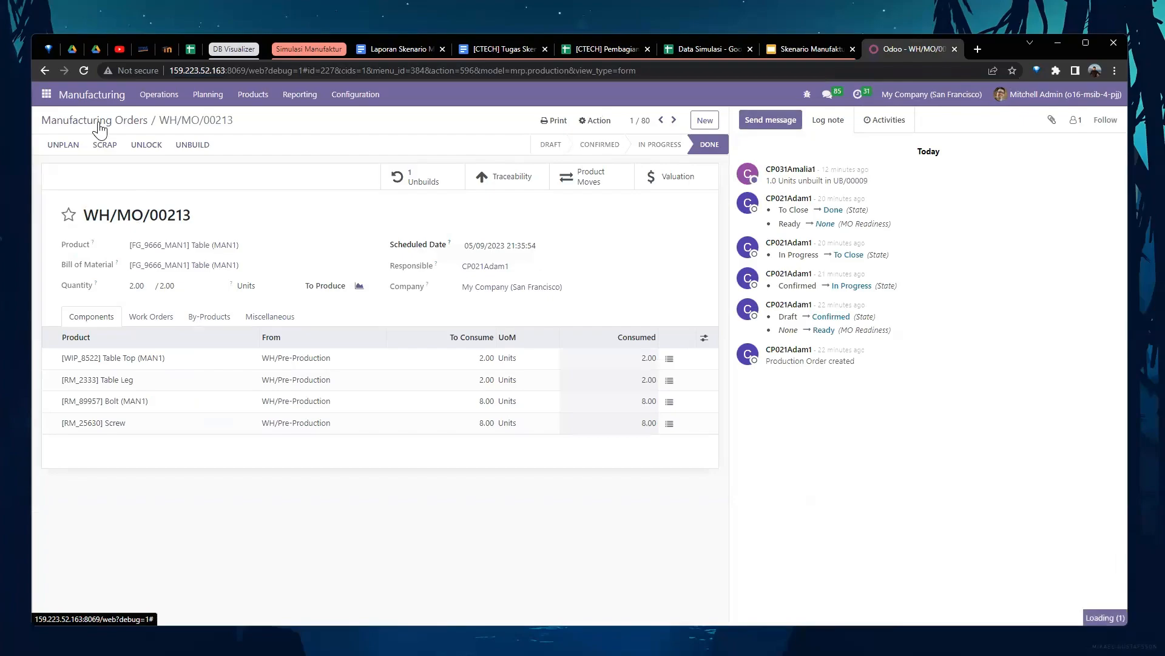
pyautogui.click(119, 122)
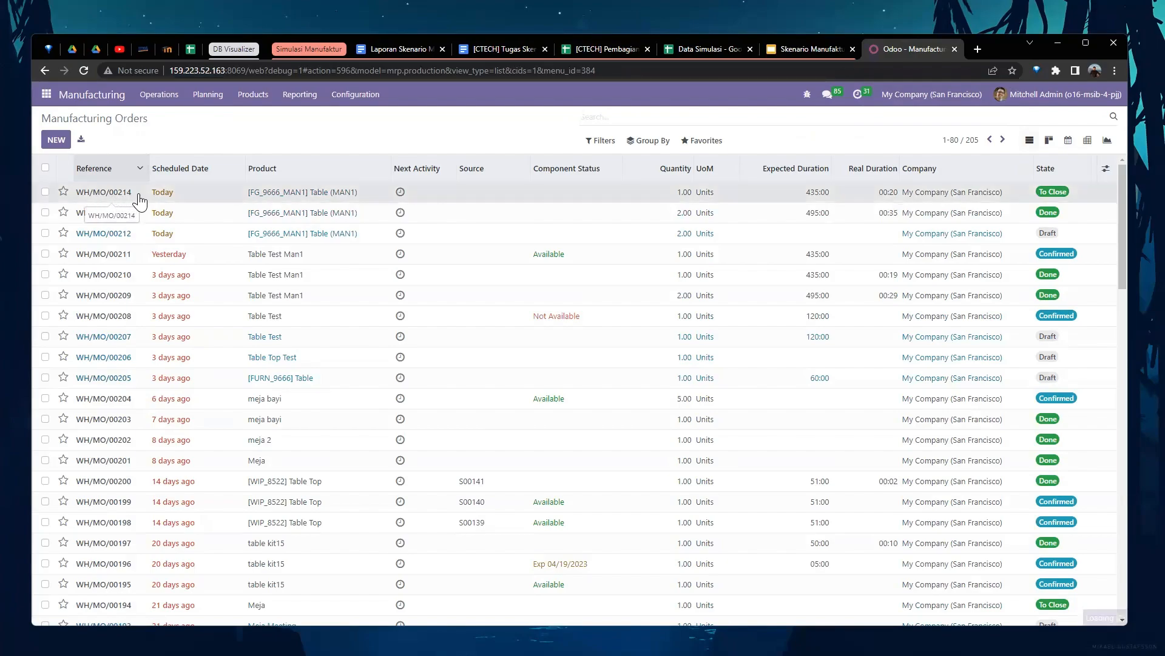
pyautogui.click(139, 198)
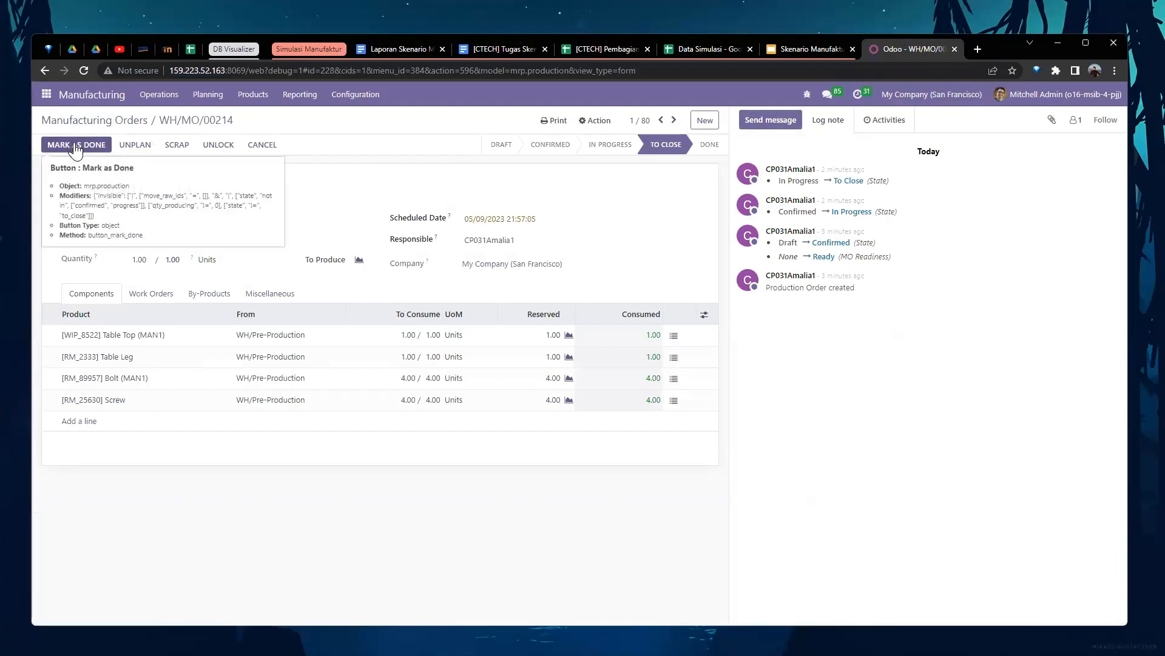
pyautogui.click(75, 147)
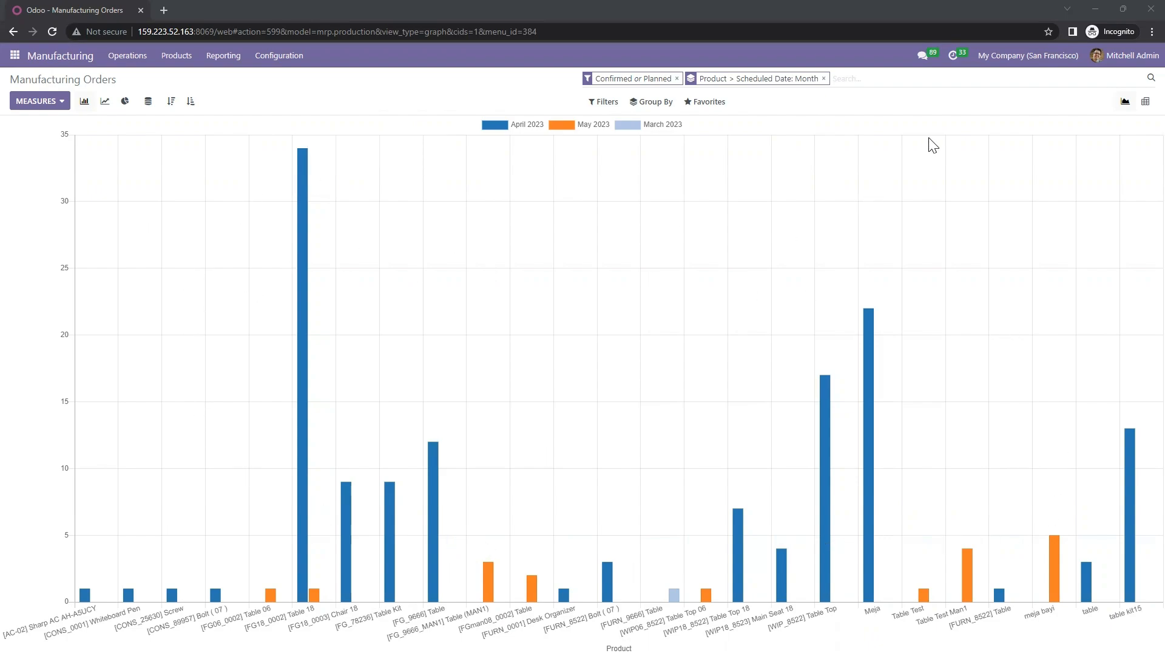
# Show the manufacturing orders report as a pivot table instead of a graph
pyautogui.click(1145, 103)
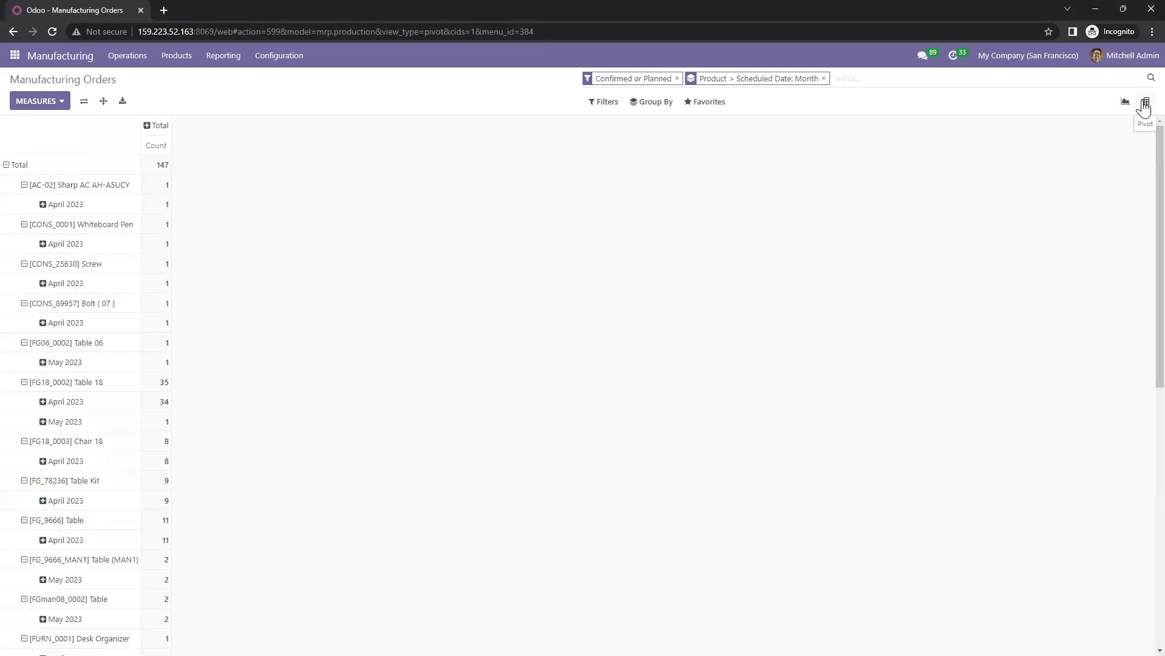
# Add the Product Quantity, Quantity Produced and Quantity To Produce measures to the manufacturing orders pivot table
pyautogui.click(61, 102)
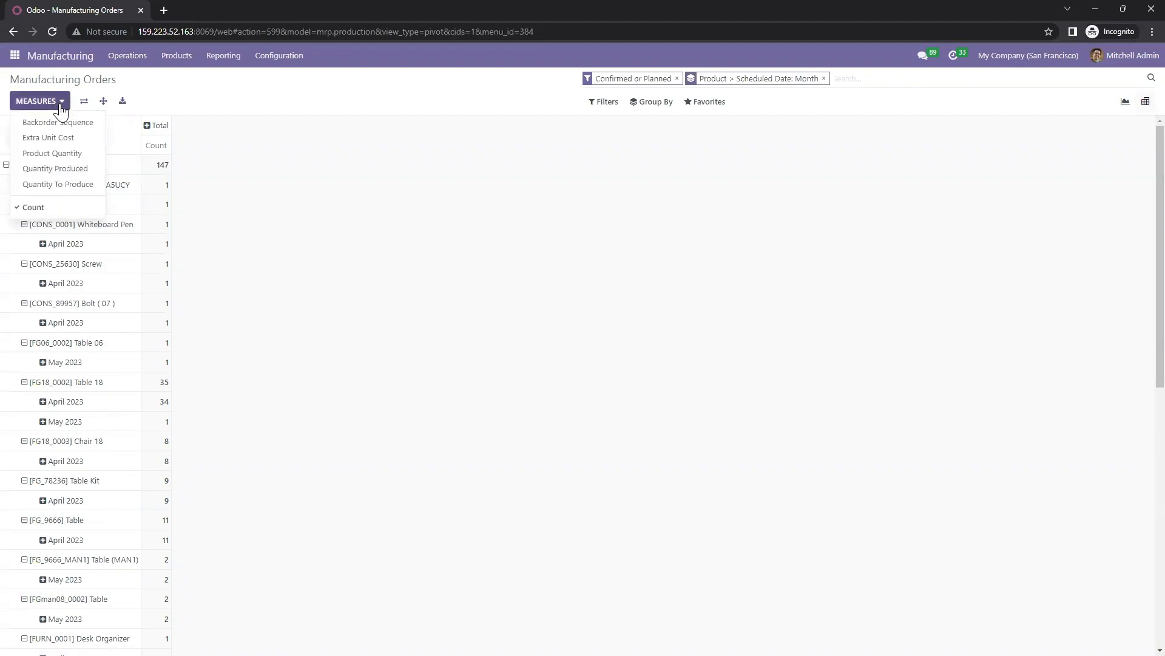
pyautogui.click(52, 157)
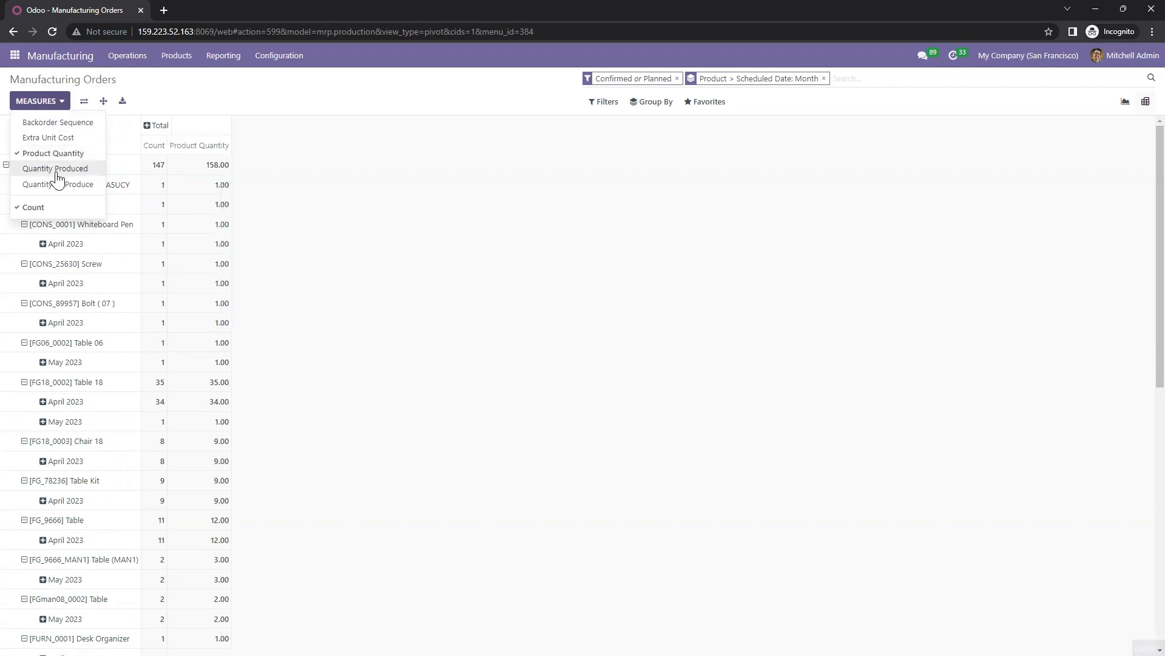
pyautogui.click(57, 173)
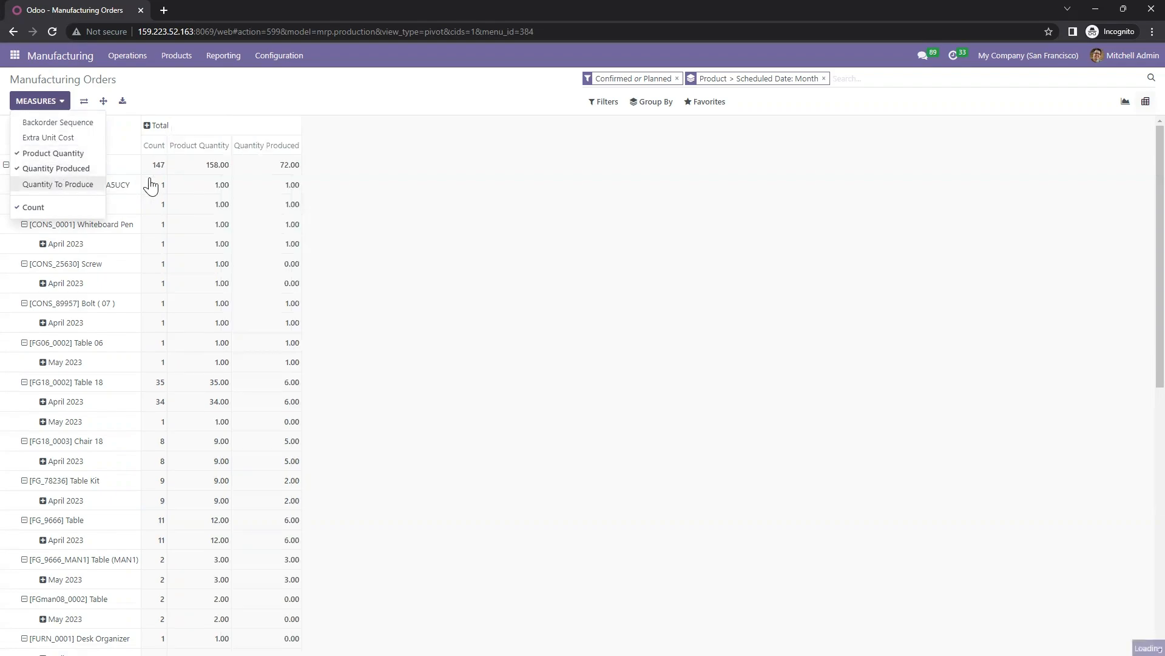
pyautogui.click(442, 401)
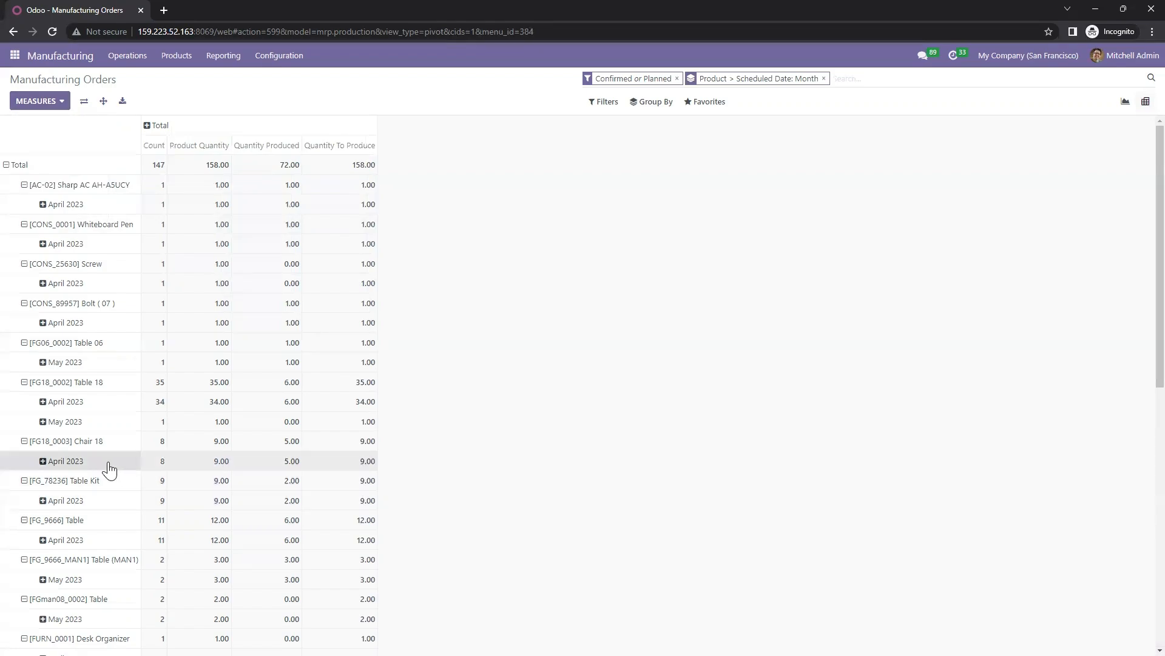
# Break down the May 2023 row under [FG_9666_MAN1] Table (MAN1) by product
pyautogui.scroll(-1, 110, 464)
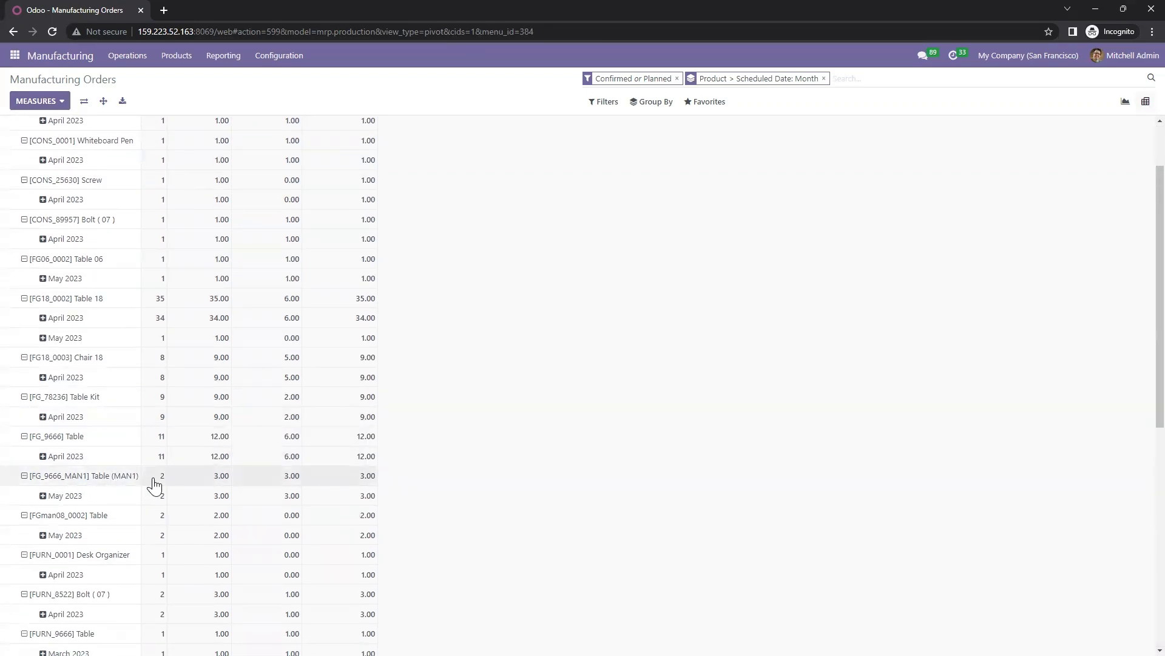
pyautogui.click(91, 500)
pyautogui.click(78, 499)
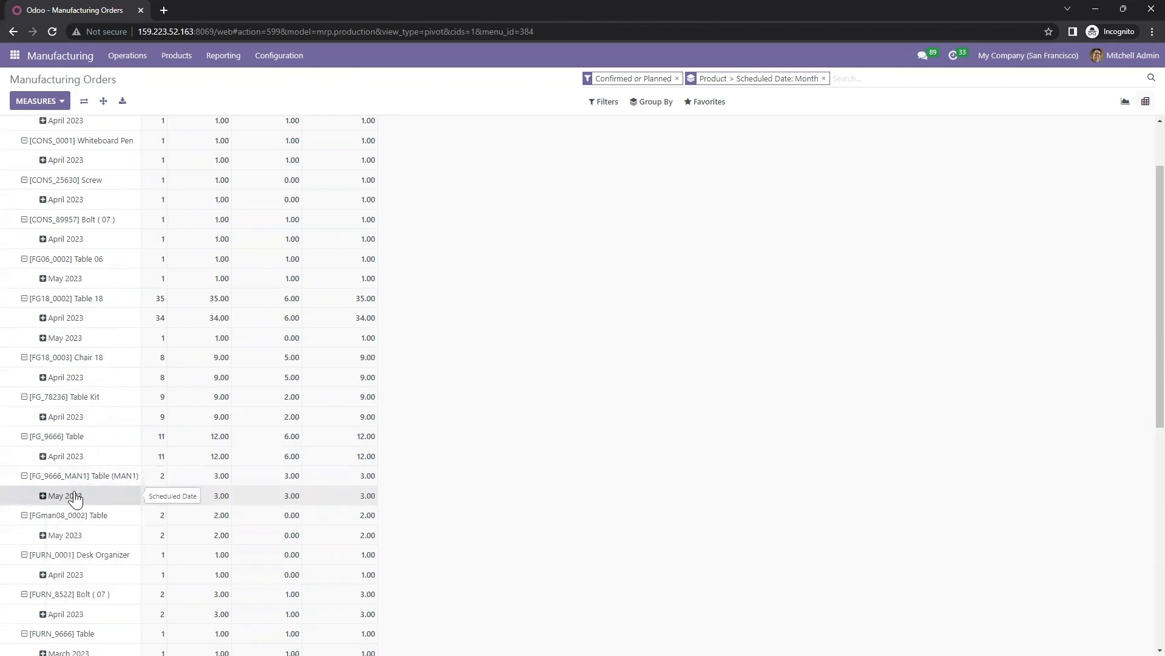
pyautogui.click(46, 499)
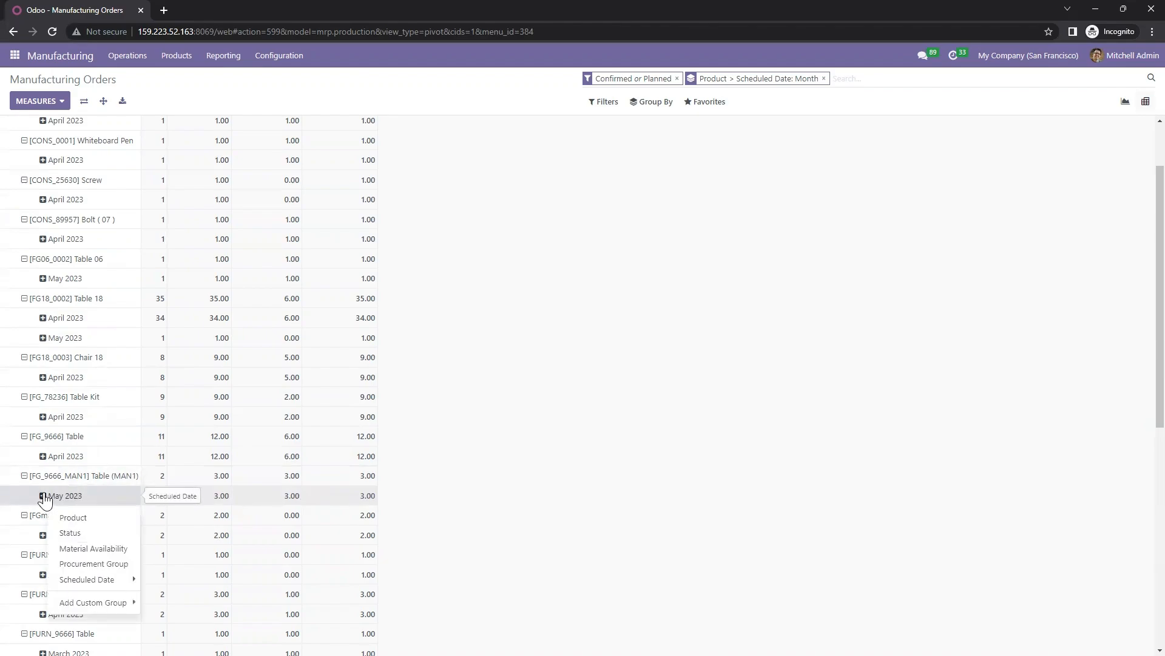
pyautogui.click(71, 522)
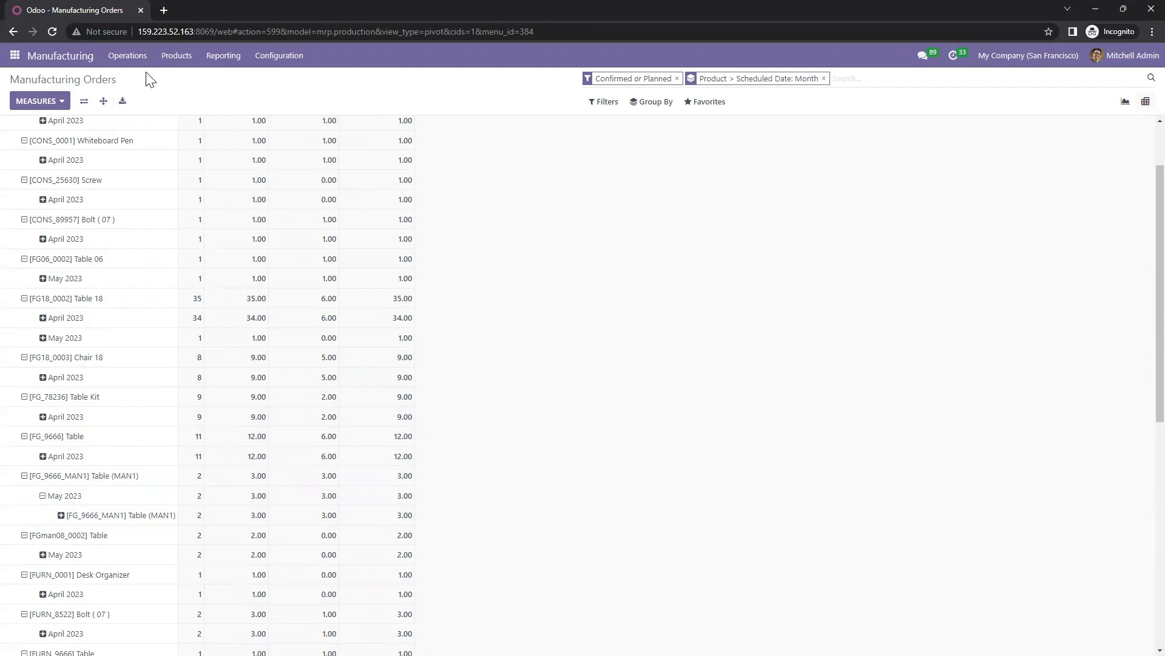
# Export the manufacturing orders pivot table as an xlsx file and open the downloaded workbook in Excel
pyautogui.click(121, 102)
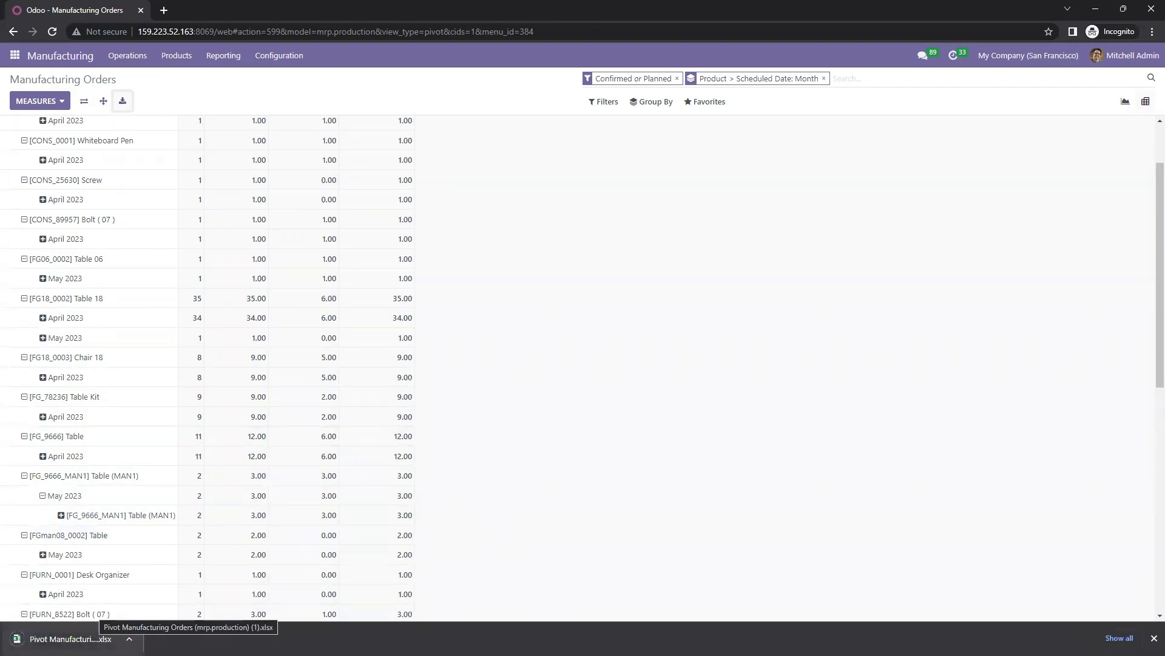
pyautogui.click(70, 638)
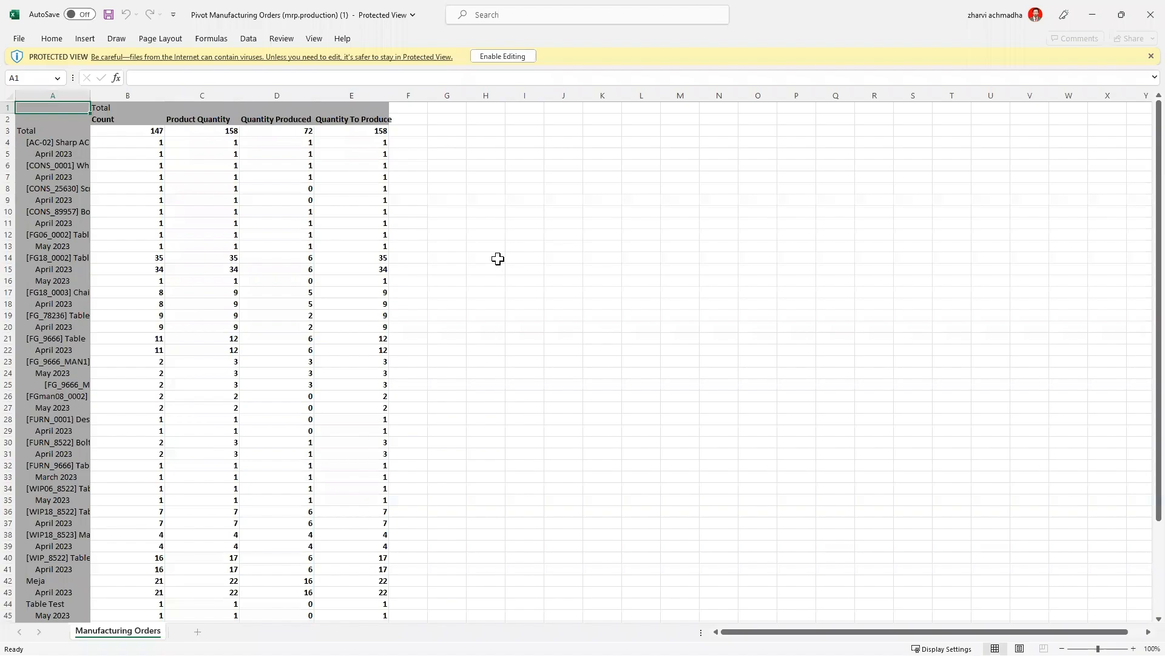
pyautogui.click(497, 257)
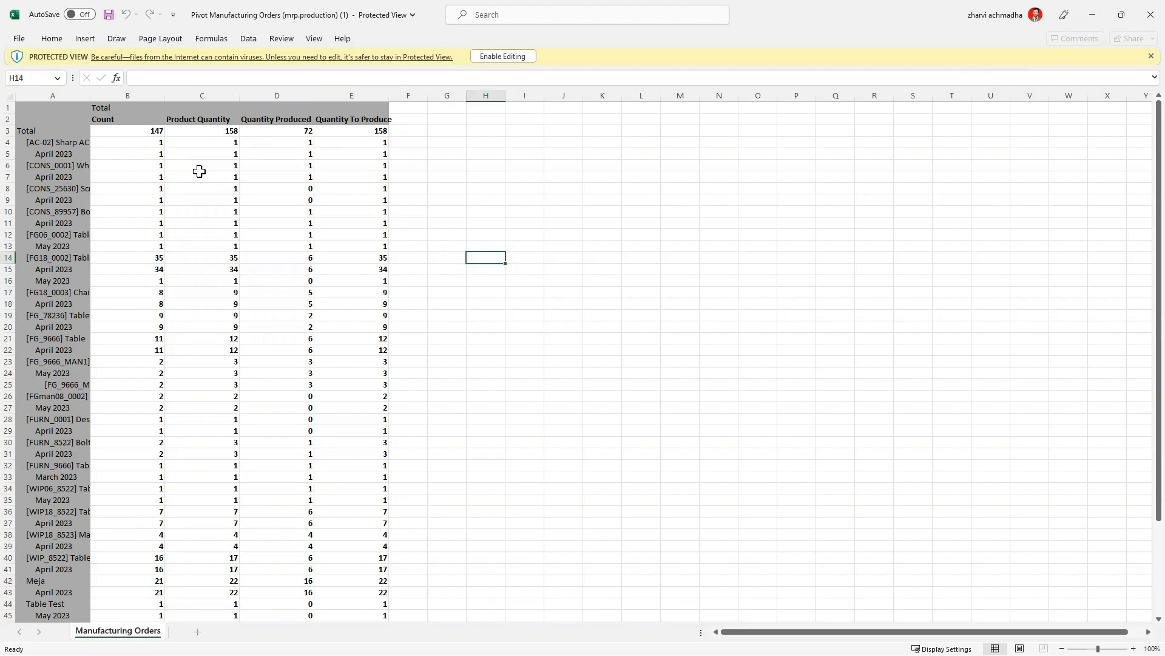
pyautogui.click(493, 231)
pyautogui.click(495, 222)
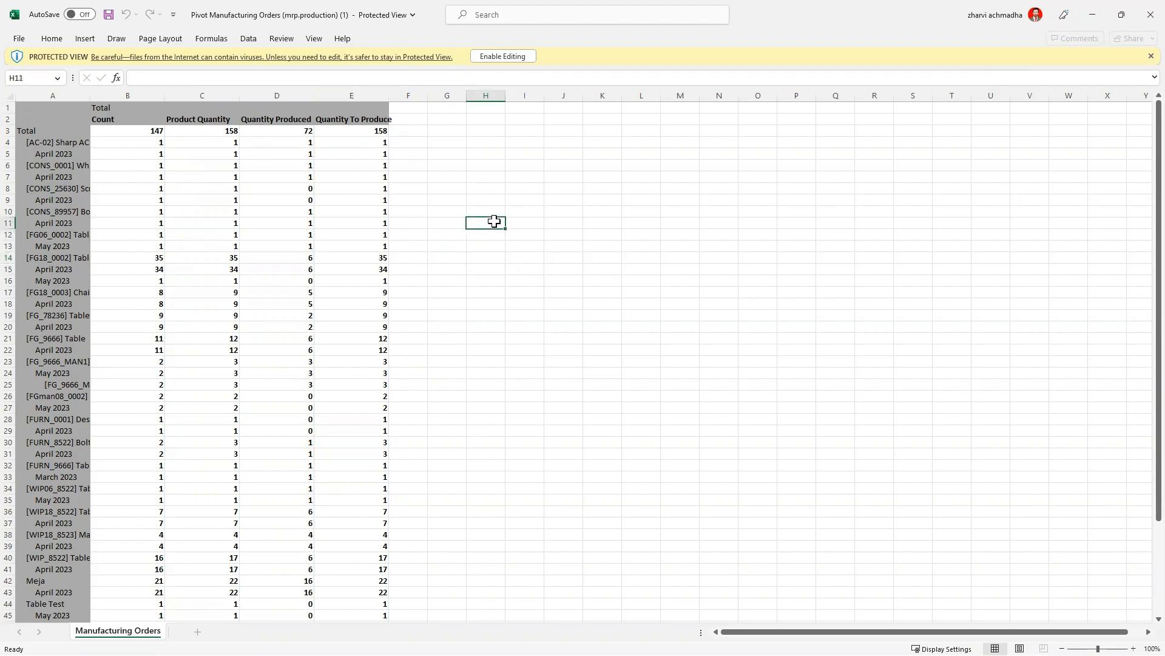